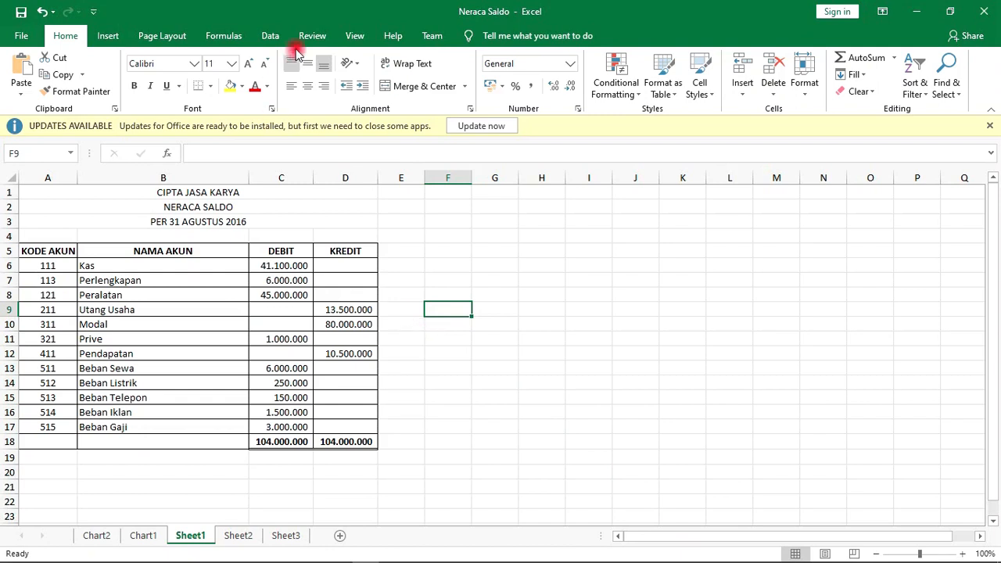
pyautogui.click(111, 36)
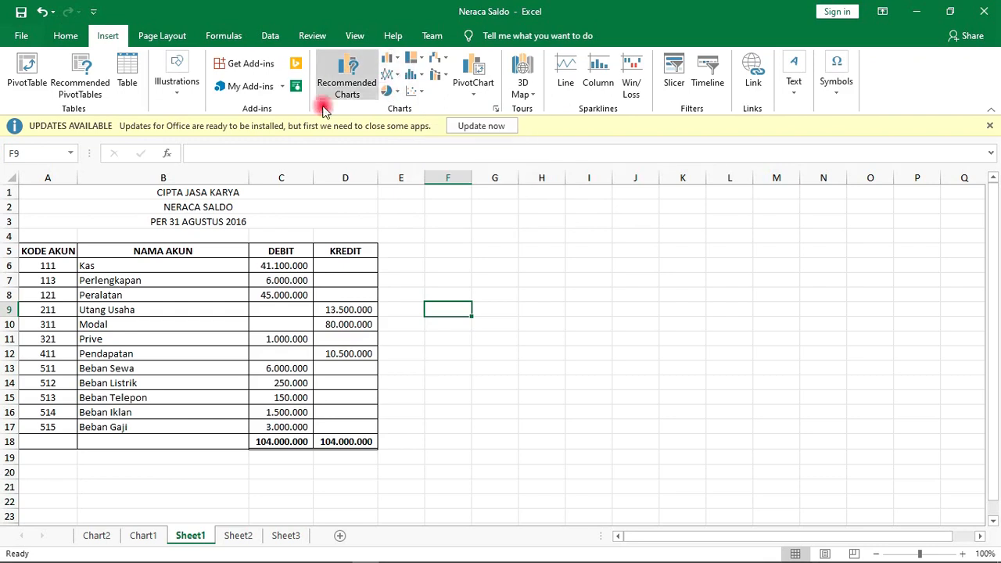
pyautogui.click(398, 95)
pyautogui.click(412, 142)
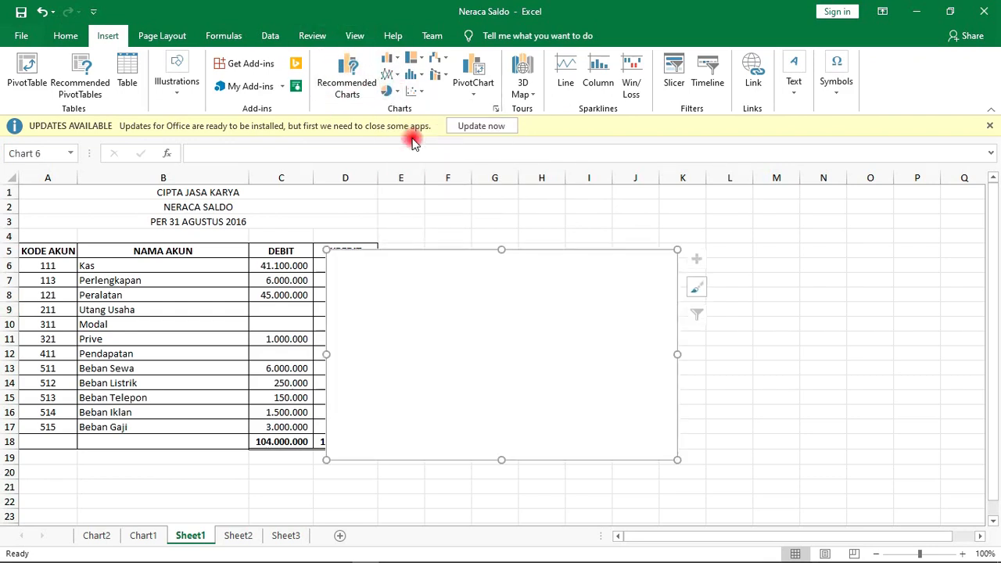
pyautogui.press('Delete')
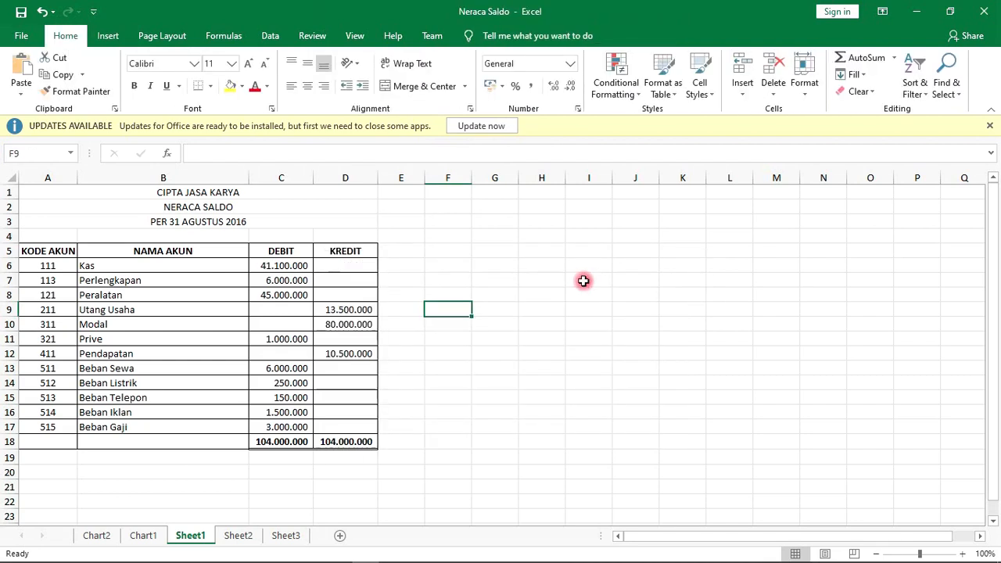
# - Insert a 2-D pie chart from the trial balance table starting at A5 and place it beside the table
pyautogui.click(59, 250)
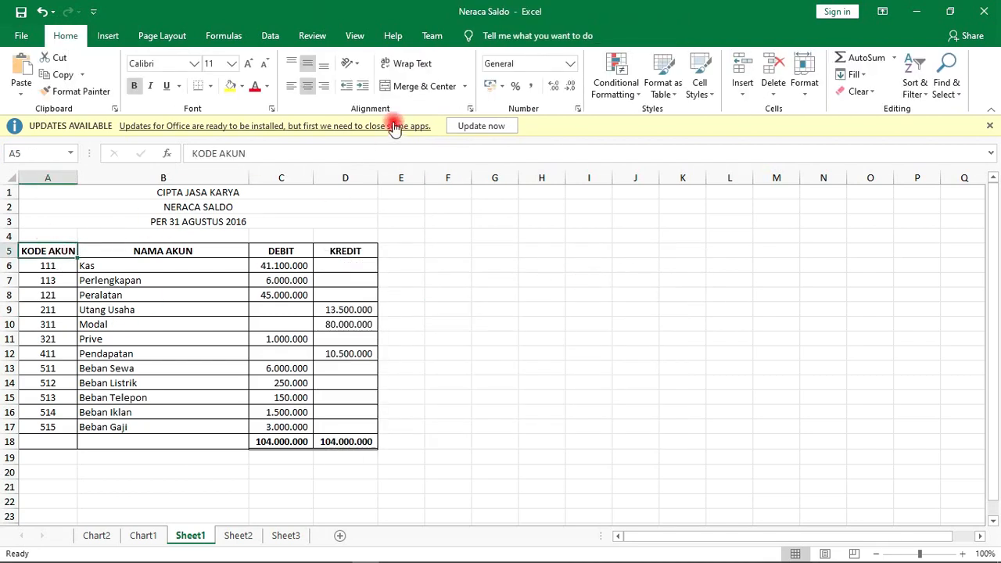
pyautogui.click(108, 35)
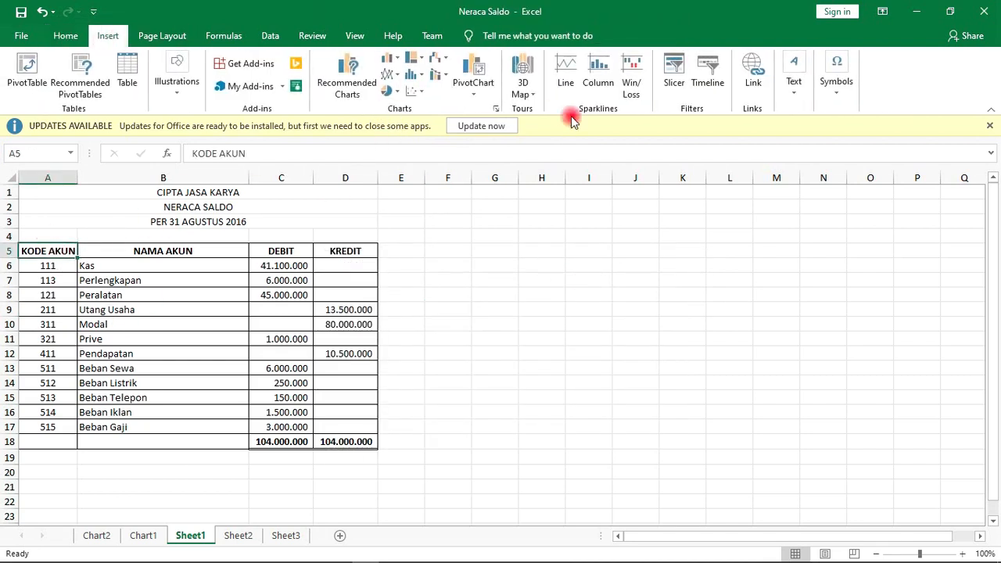
pyautogui.click(387, 91)
pyautogui.click(398, 134)
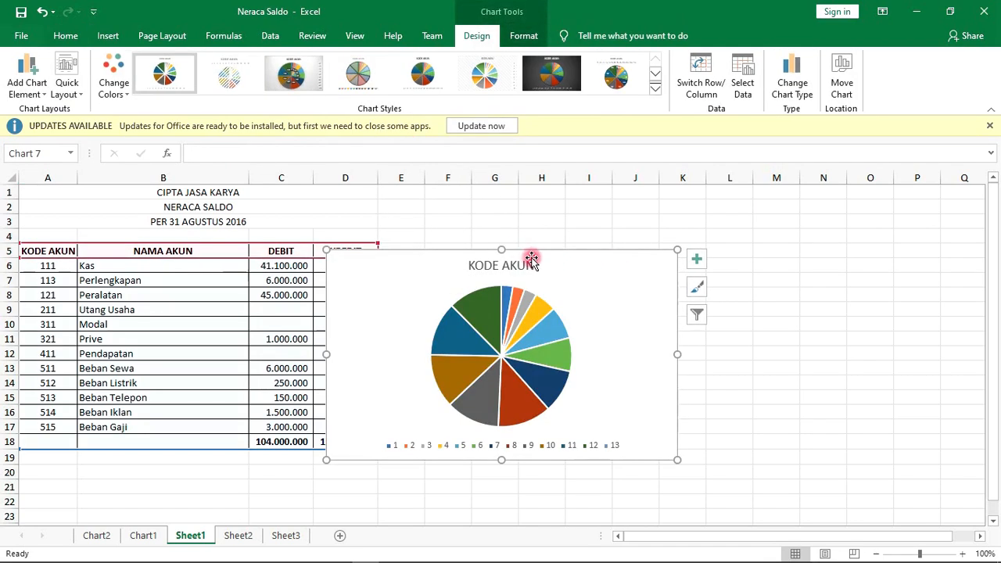
pyautogui.moveTo(630, 253); pyautogui.dragTo(674, 249)
pyautogui.click(700, 209)
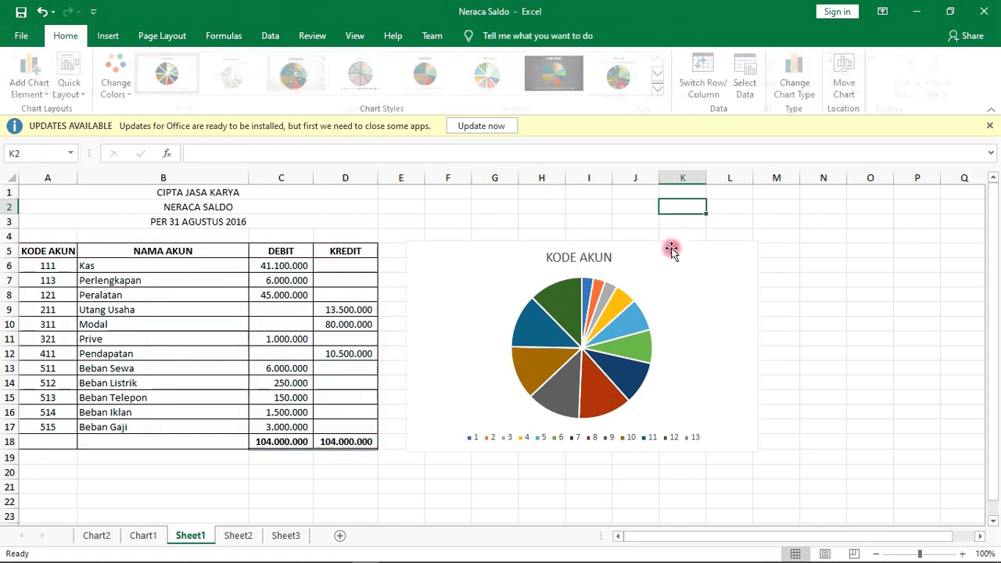
pyautogui.click(671, 249)
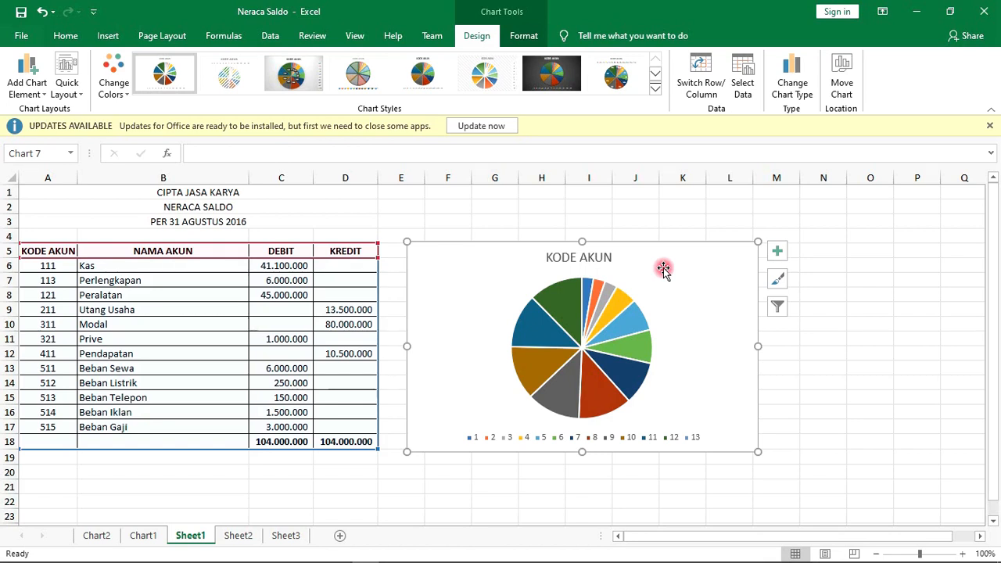
pyautogui.moveTo(632, 255); pyautogui.dragTo(630, 258)
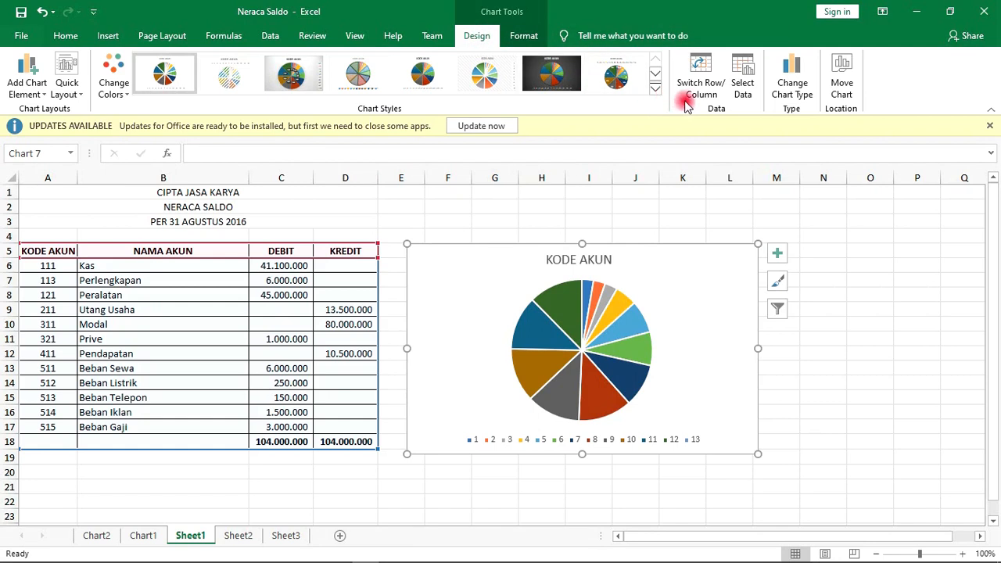
# - Change the pie chart's type to Line
pyautogui.click(796, 78)
pyautogui.moveTo(422, 75); pyautogui.dragTo(134, 46)
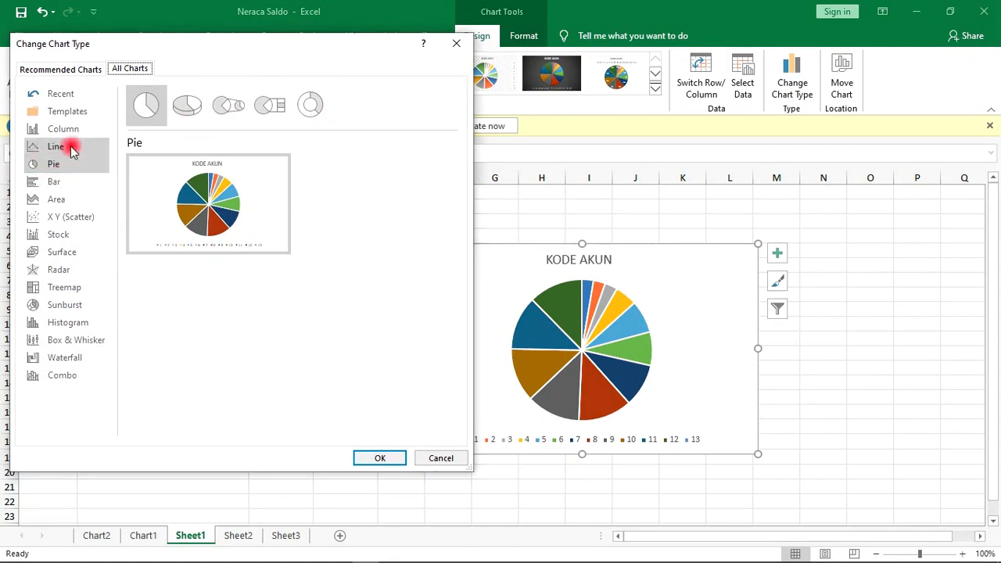
pyautogui.click(70, 149)
pyautogui.click(395, 456)
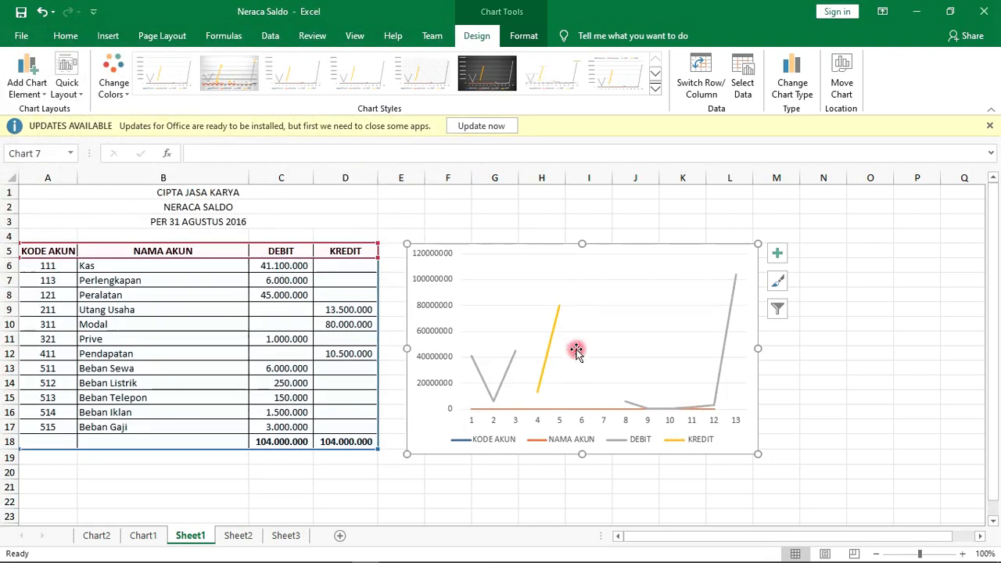
# - Move the line chart slightly farther from the table and select its horizontal gridlines
pyautogui.click(531, 256)
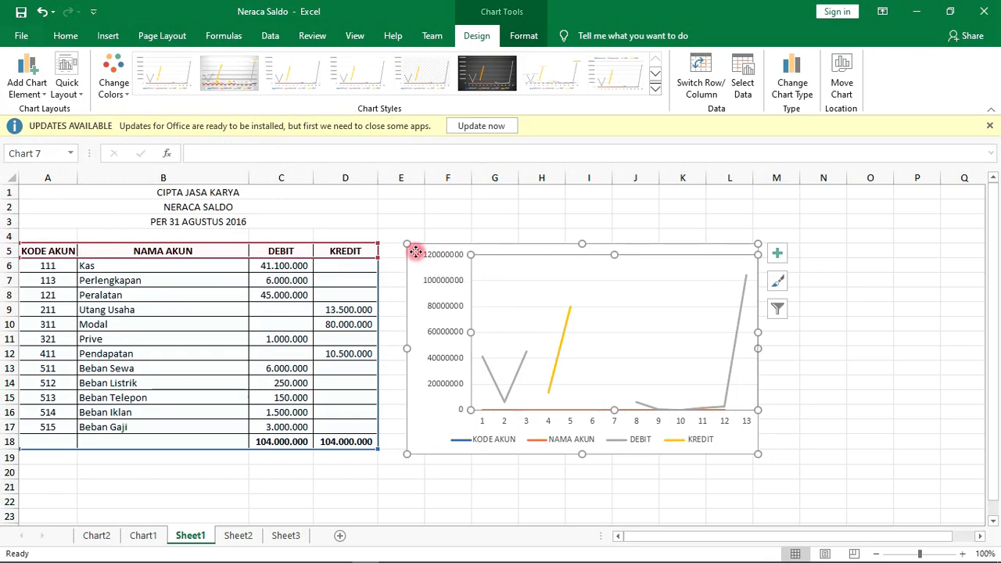
pyautogui.moveTo(416, 255); pyautogui.dragTo(426, 255)
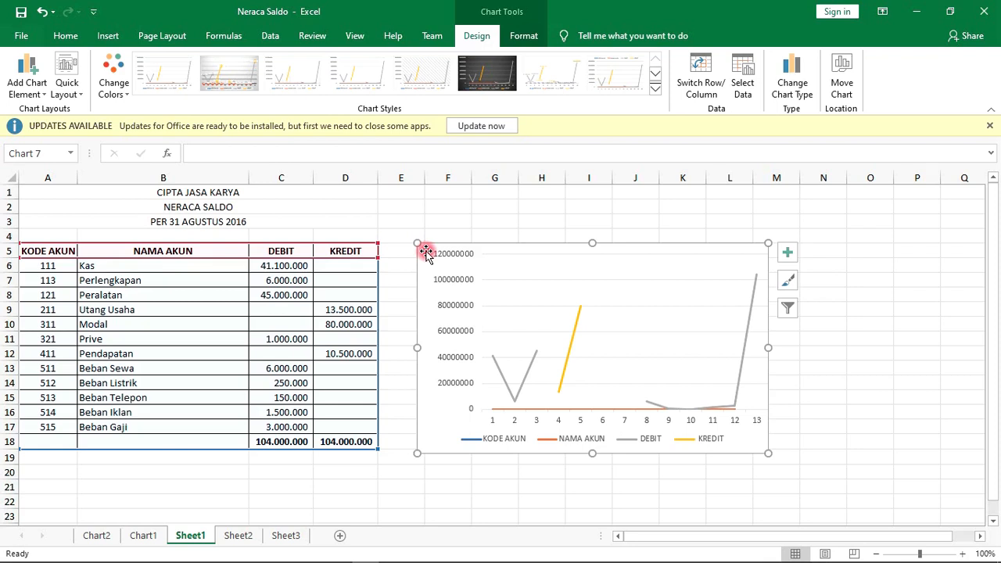
pyautogui.click(520, 298)
pyautogui.click(496, 230)
pyautogui.click(496, 278)
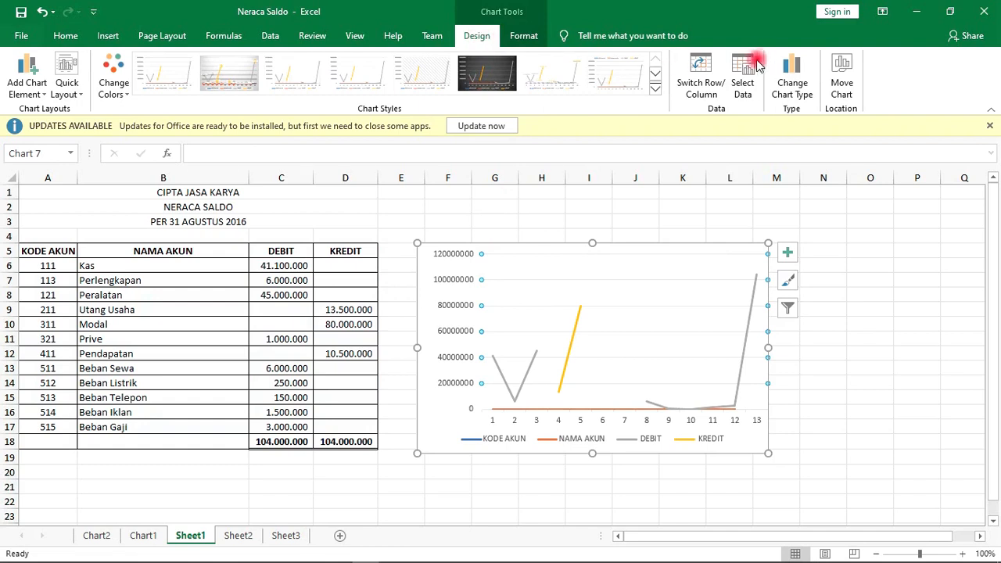
# - Switch the line chart's rows and columns back and forth, ending on the original orientation
pyautogui.click(701, 81)
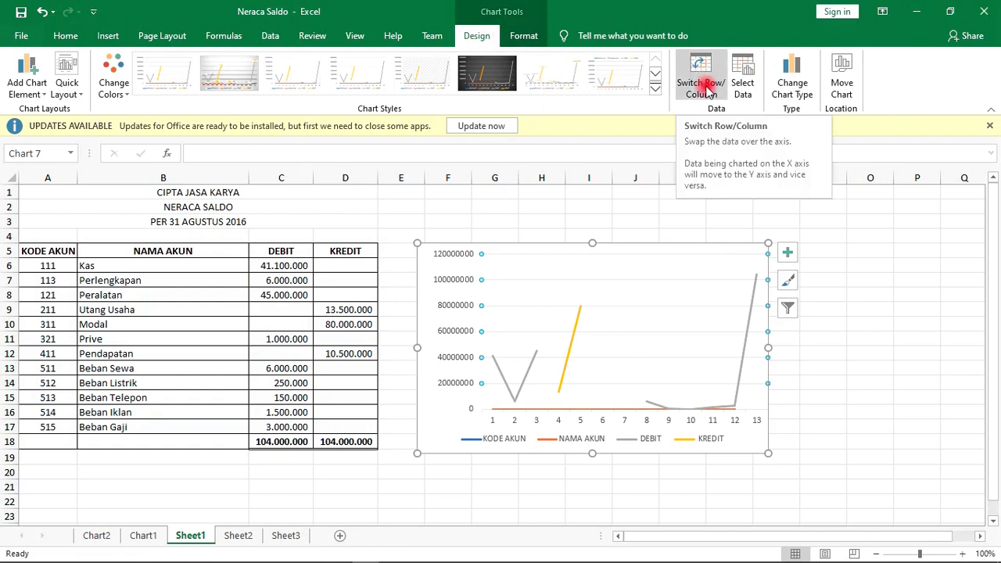
pyautogui.click(707, 88)
pyautogui.click(707, 88)
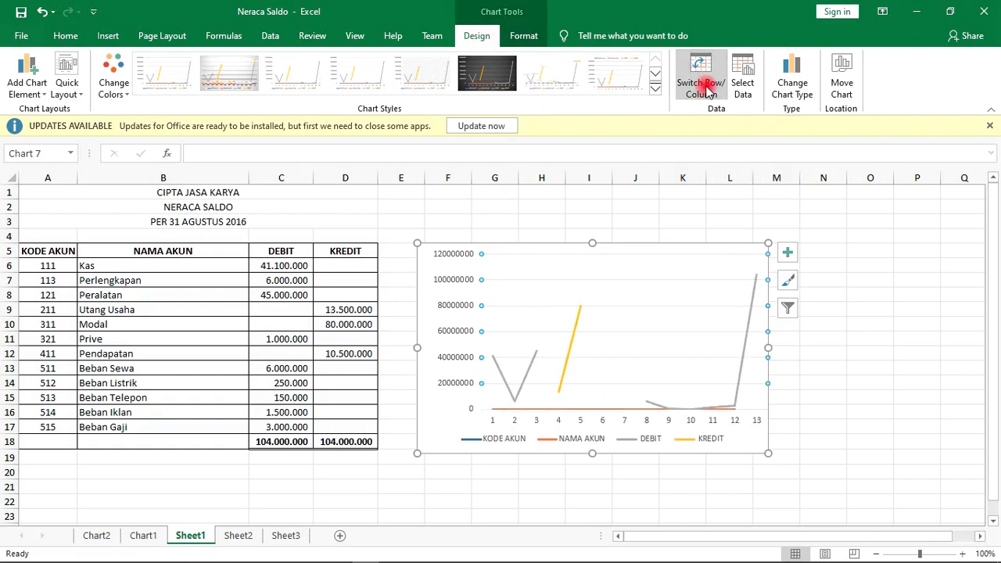
pyautogui.click(707, 88)
pyautogui.click(706, 87)
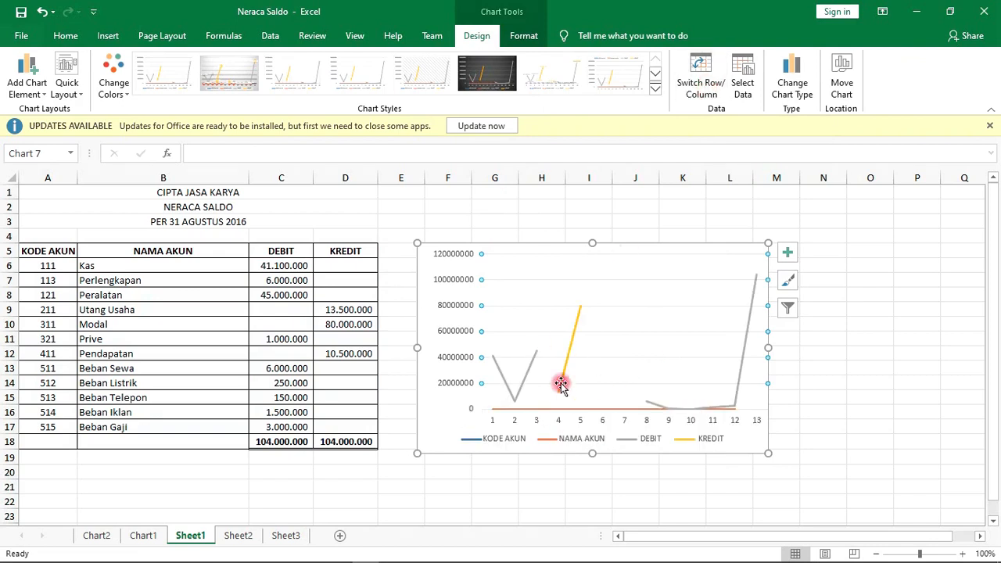
pyautogui.click(696, 86)
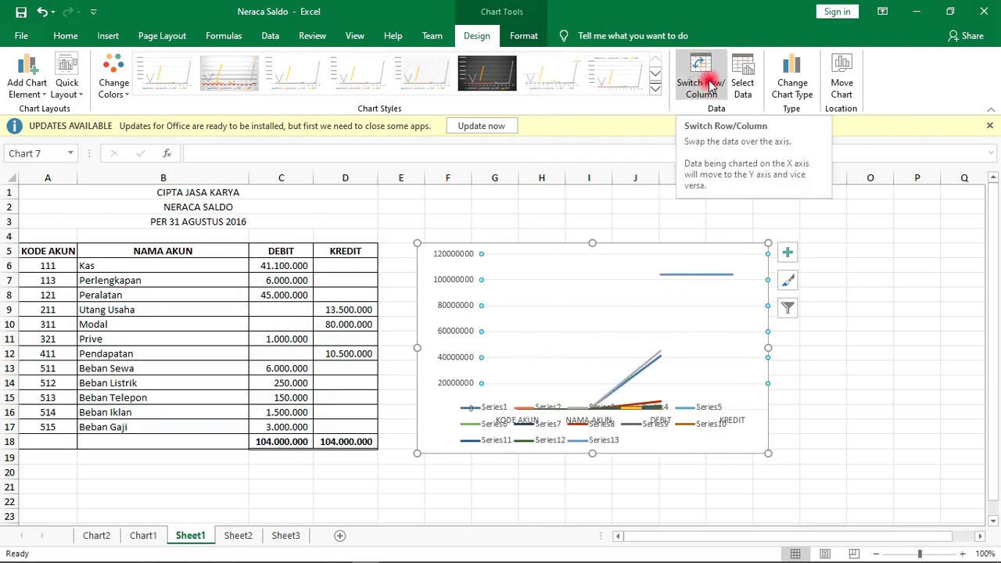
pyautogui.click(707, 81)
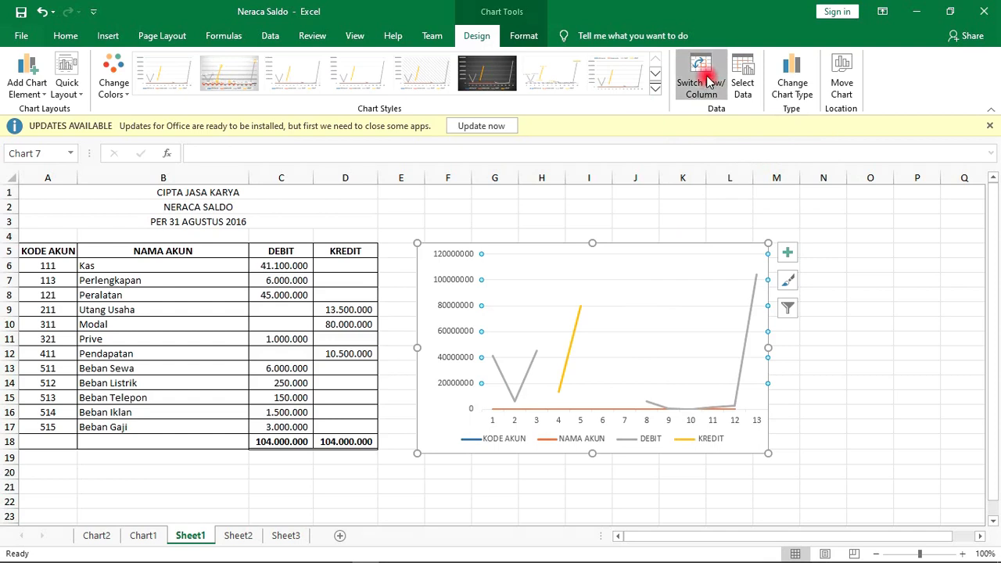
pyautogui.click(708, 78)
pyautogui.click(708, 82)
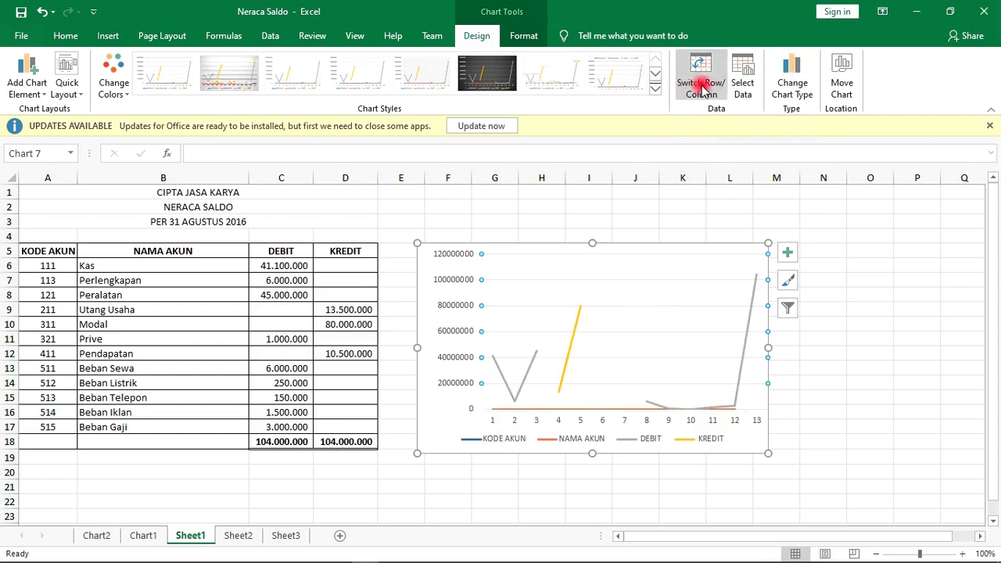
# - Swap the rows and columns in the chart's data source so the table headings become the horizontal axis labels
pyautogui.click(745, 82)
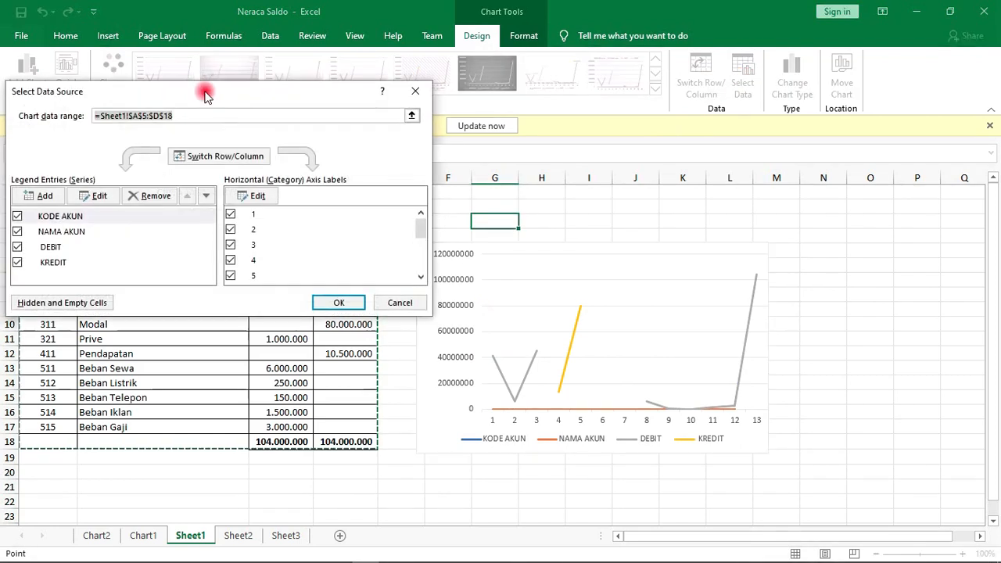
pyautogui.moveTo(245, 151); pyautogui.dragTo(165, 88)
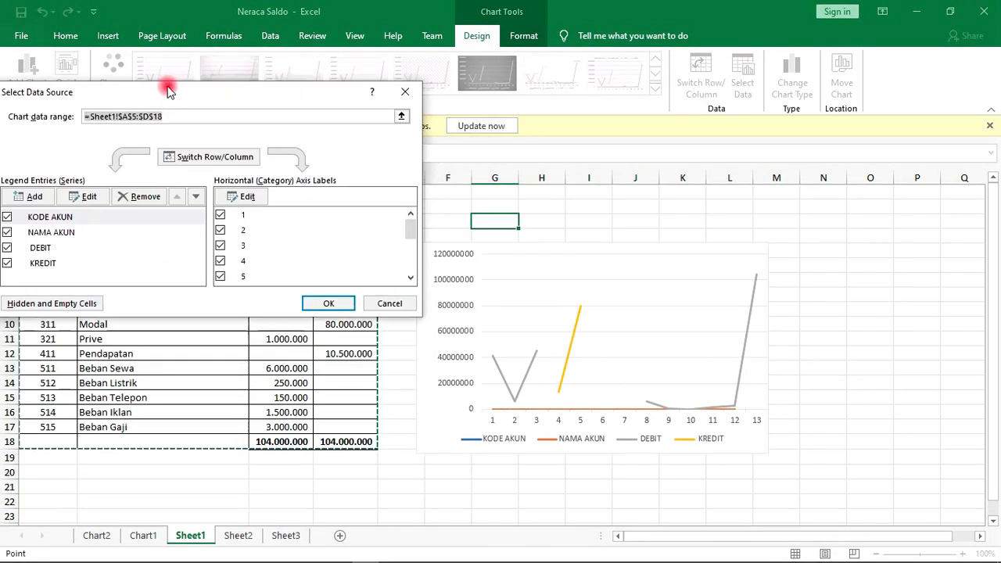
pyautogui.click(208, 158)
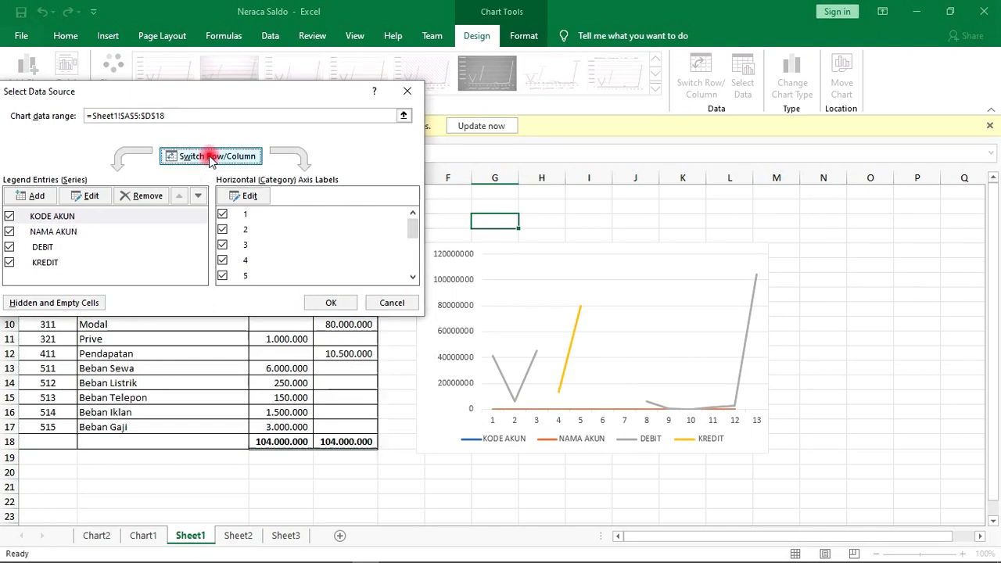
pyautogui.click(210, 159)
pyautogui.click(209, 158)
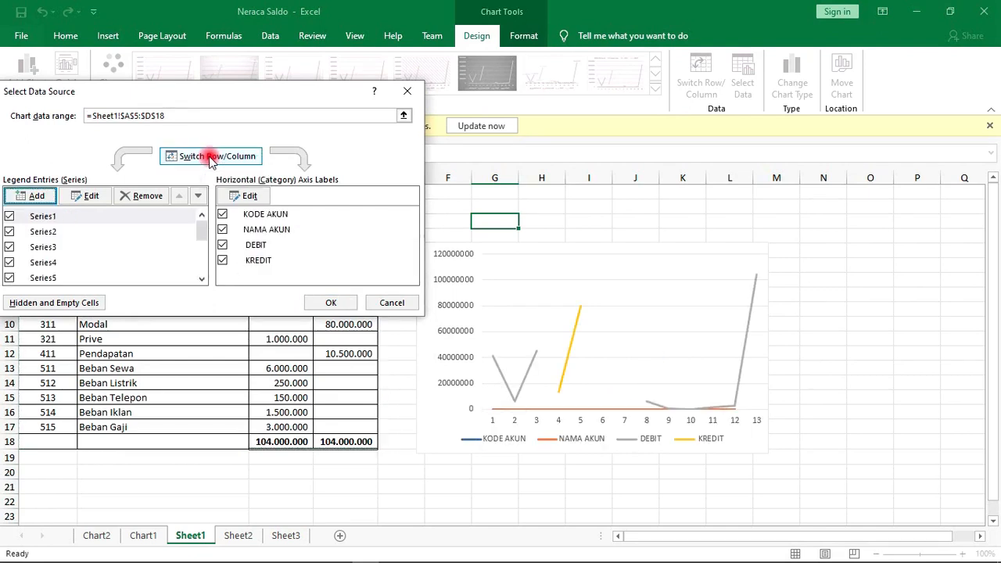
pyautogui.click(208, 158)
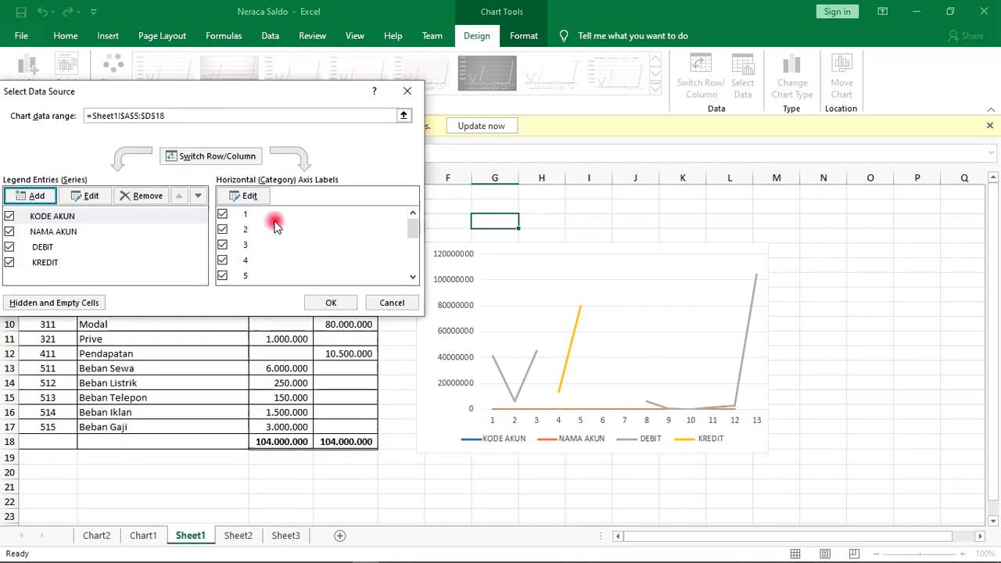
pyautogui.click(212, 156)
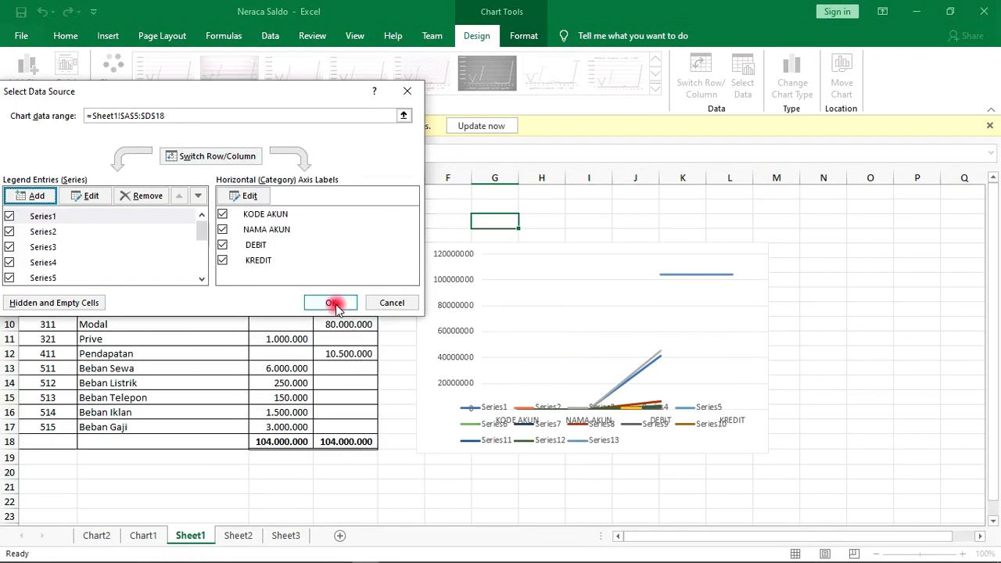
pyautogui.click(332, 305)
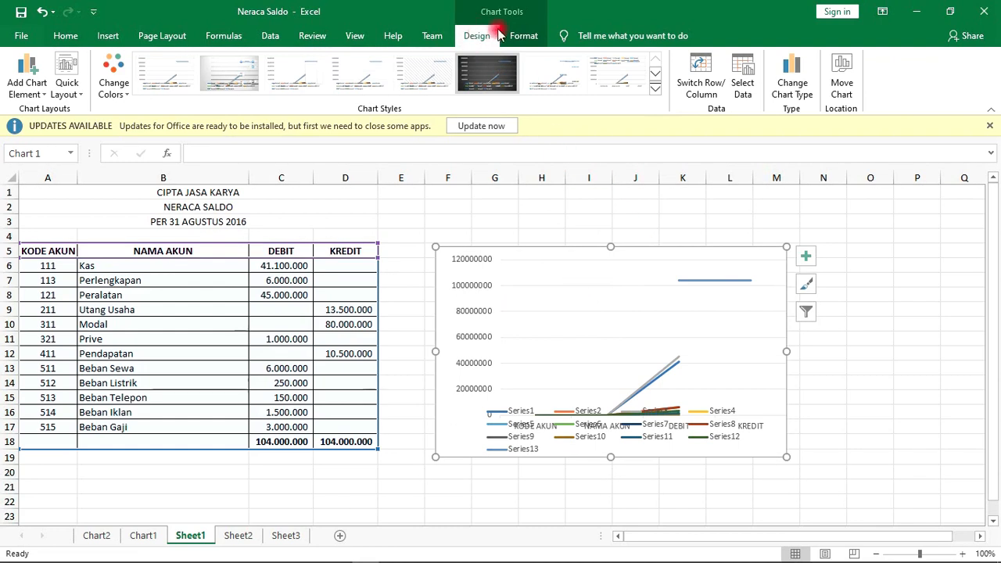
# - Apply the quick layout with chart title, vertical axis title and data table to the line chart, and give it the dark chart style
pyautogui.click(880, 233)
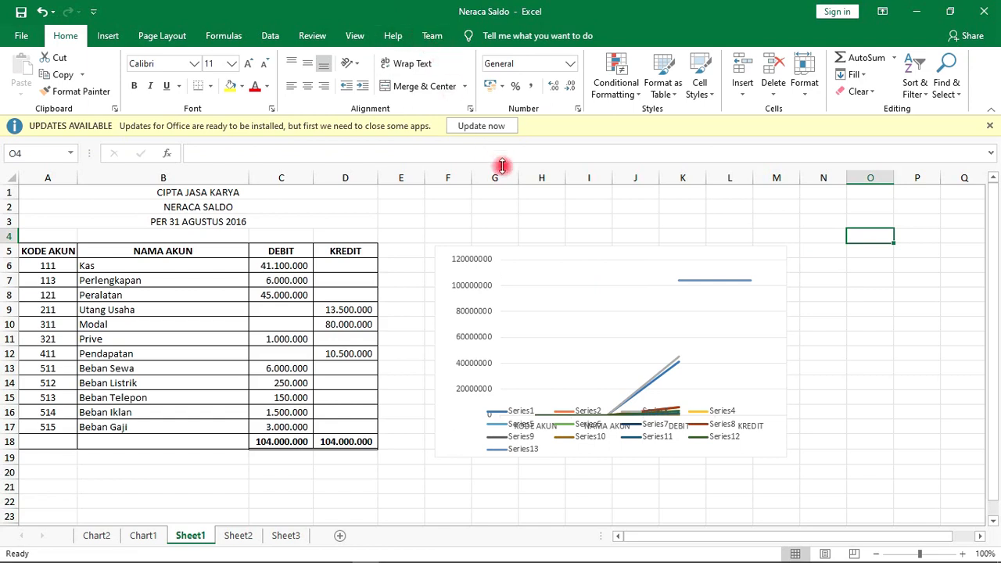
pyautogui.click(545, 301)
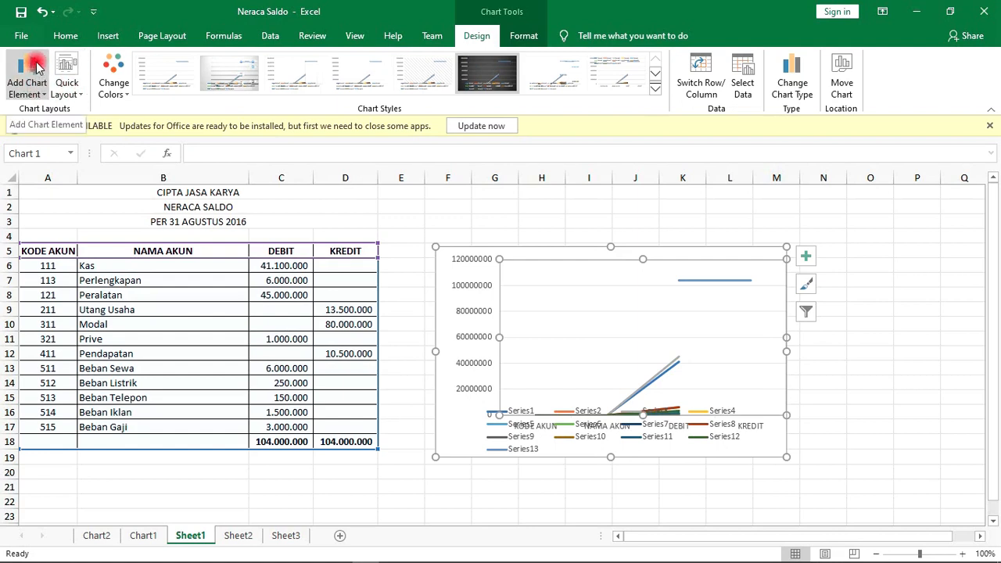
pyautogui.click(78, 94)
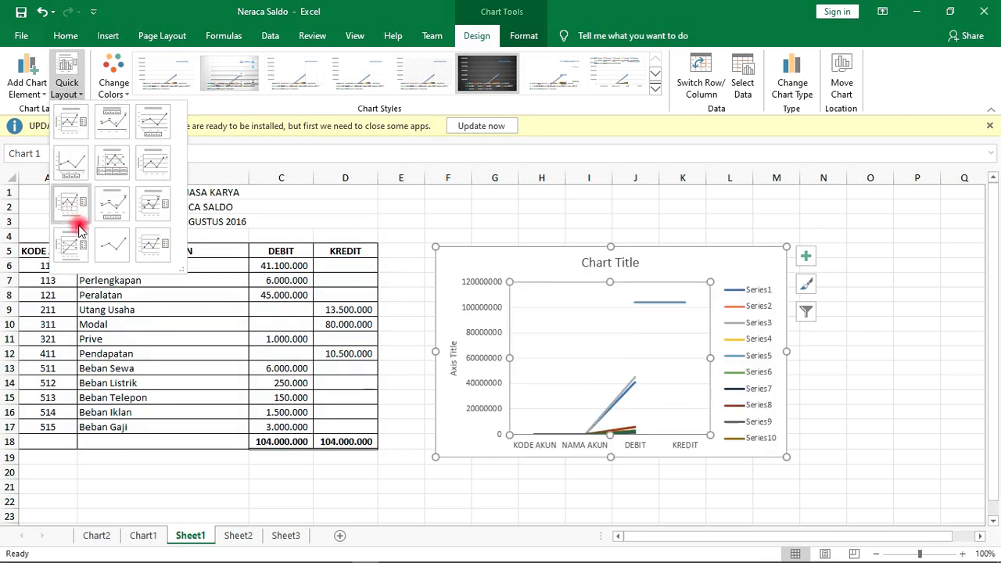
pyautogui.click(114, 171)
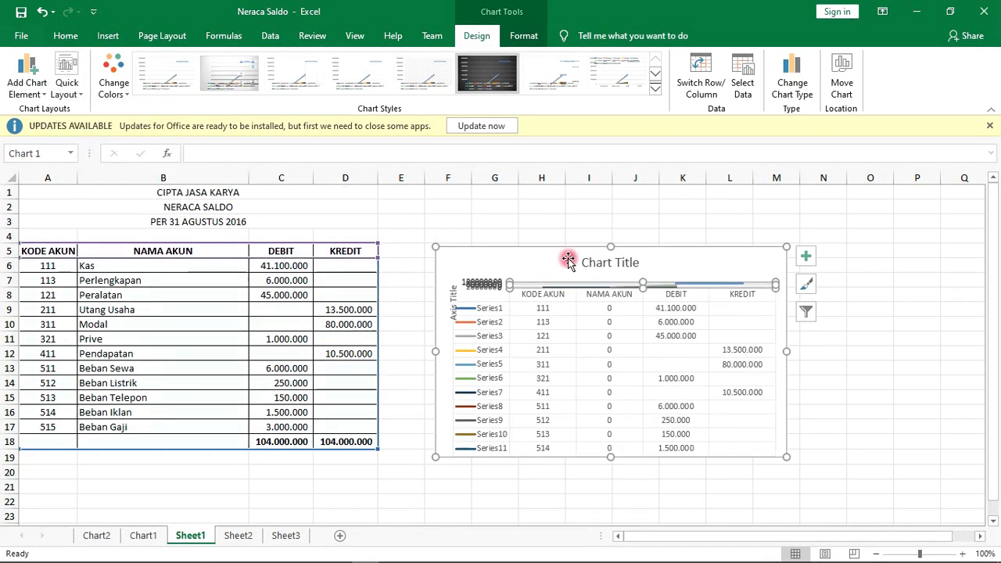
pyautogui.moveTo(571, 259); pyautogui.dragTo(572, 251)
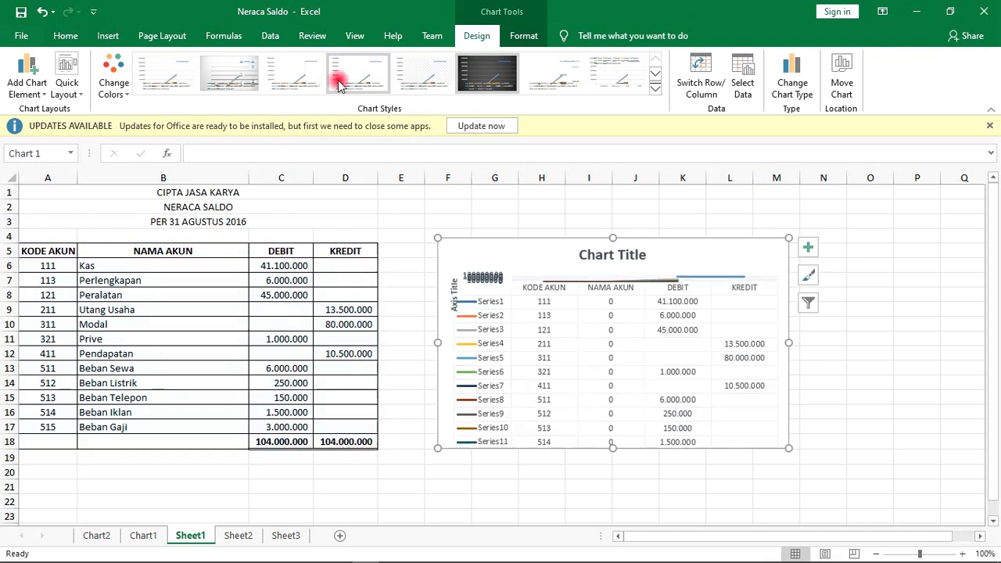
pyautogui.click(490, 74)
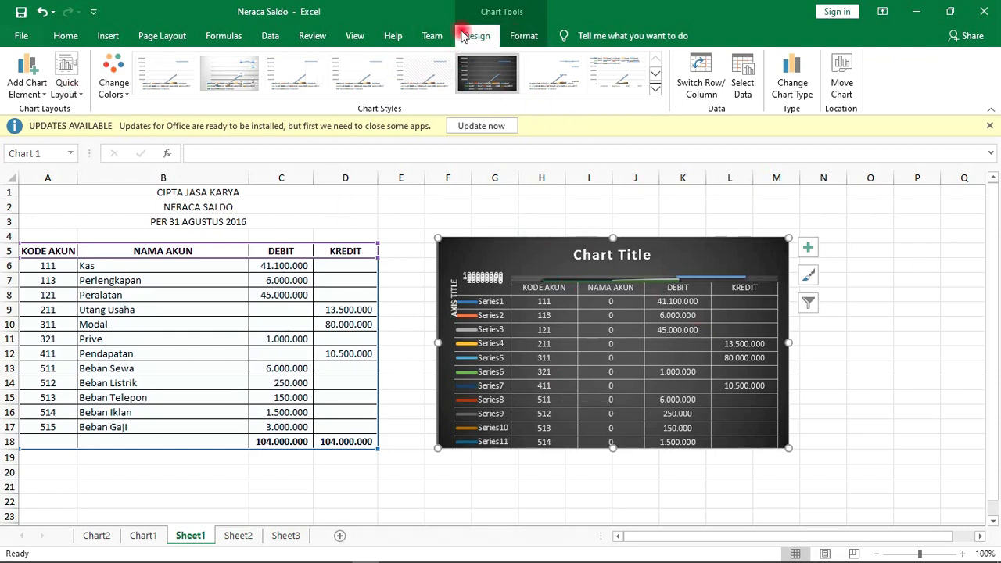
# - Fill the chart area background with the dark blue theme colour
pyautogui.click(525, 37)
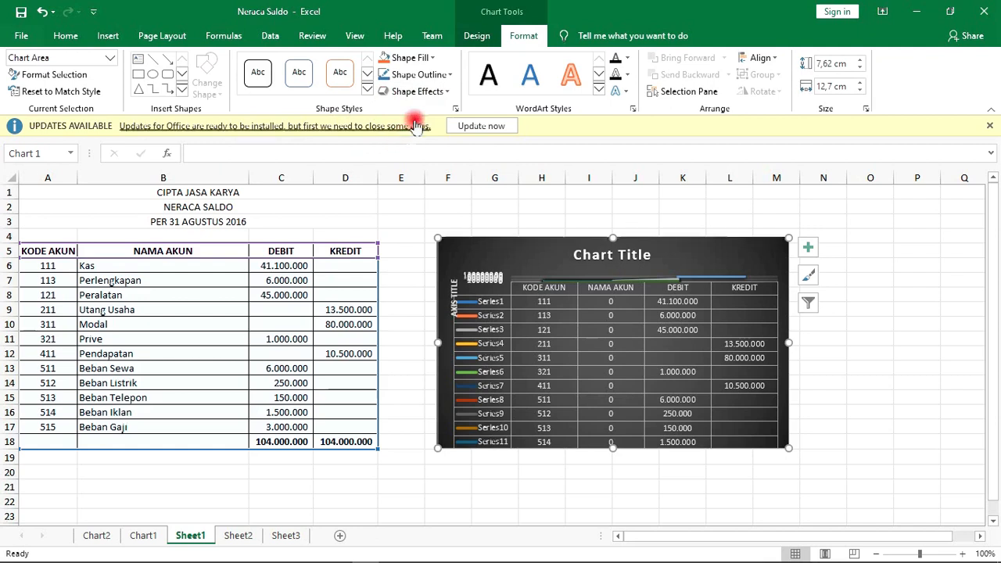
pyautogui.click(409, 58)
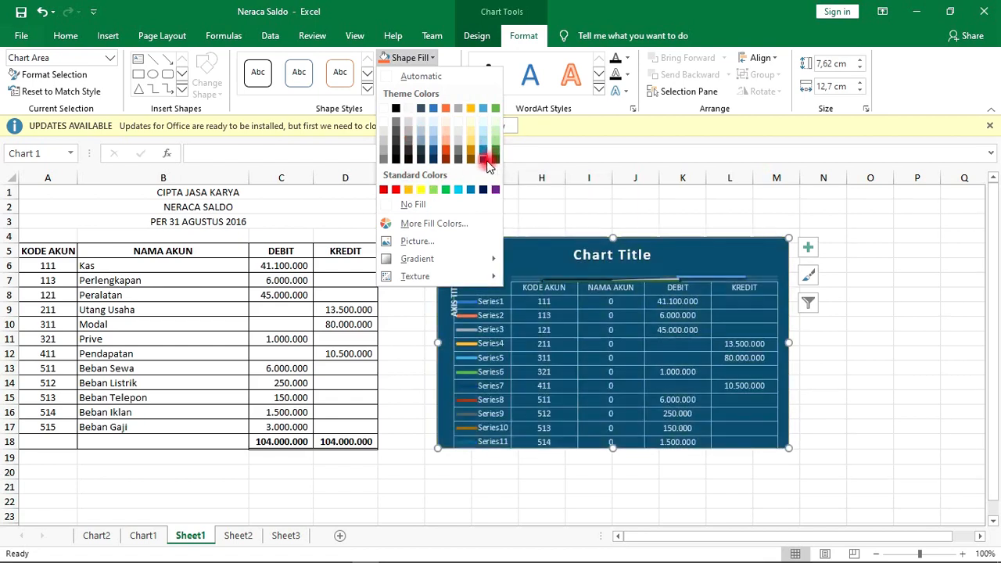
pyautogui.click(486, 160)
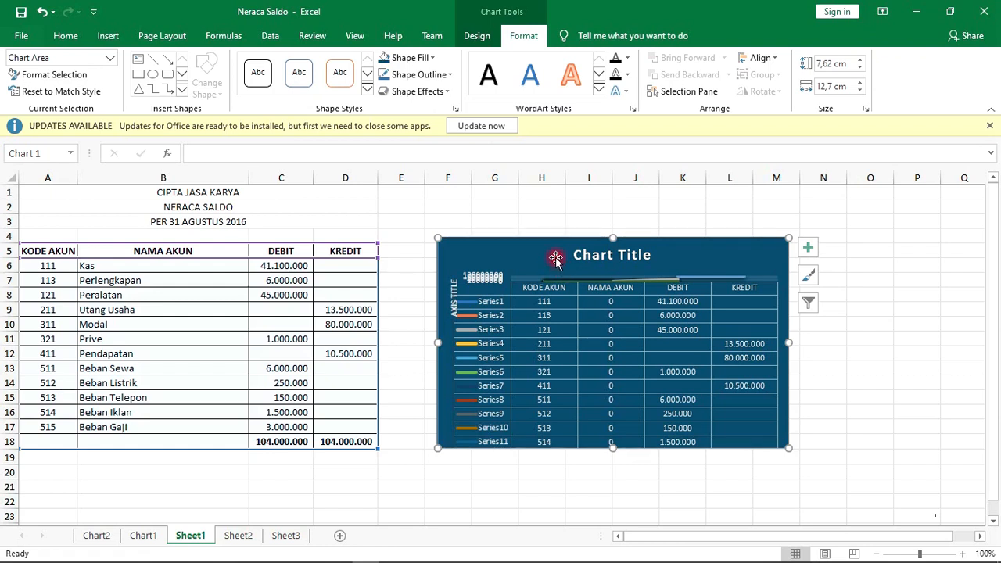
# - Move the line chart onto its own new sheet named Chart4
pyautogui.click(476, 35)
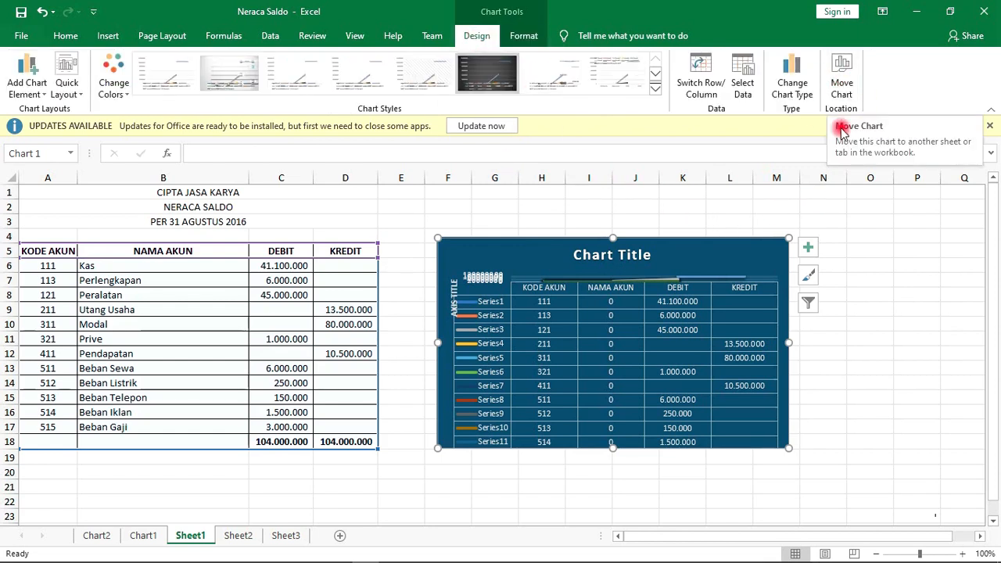
pyautogui.click(849, 82)
pyautogui.moveTo(179, 107); pyautogui.dragTo(213, 116)
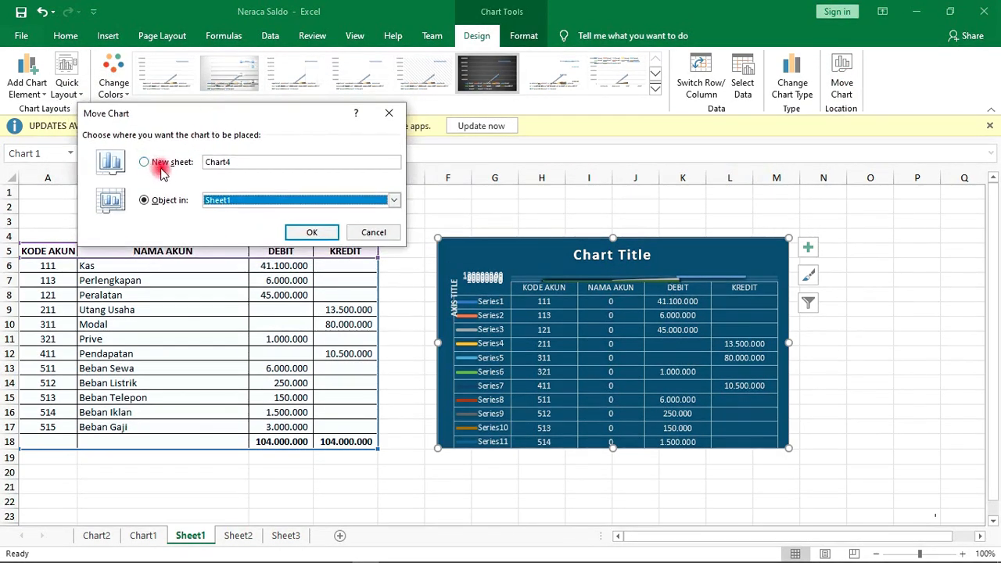
pyautogui.click(155, 163)
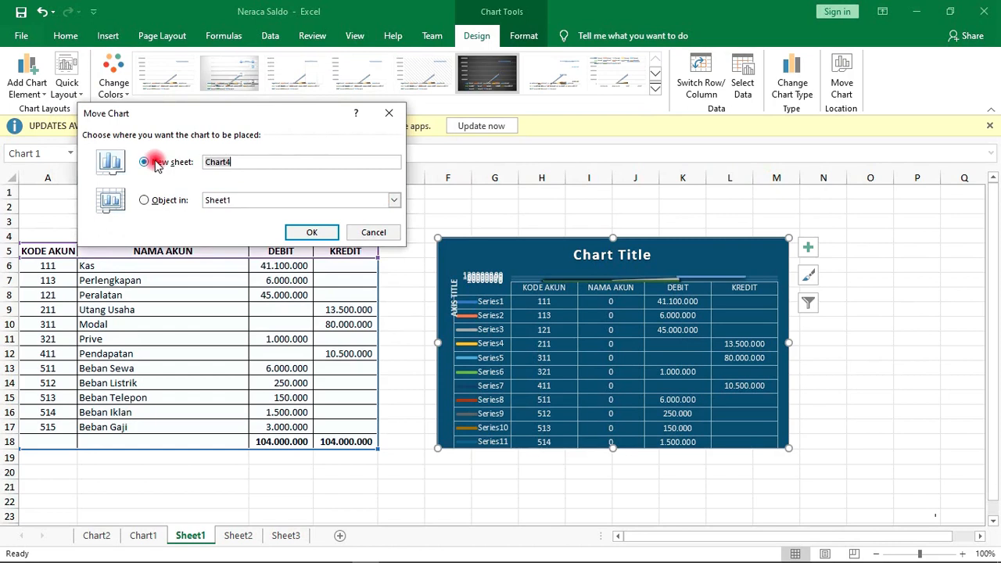
pyautogui.click(260, 161)
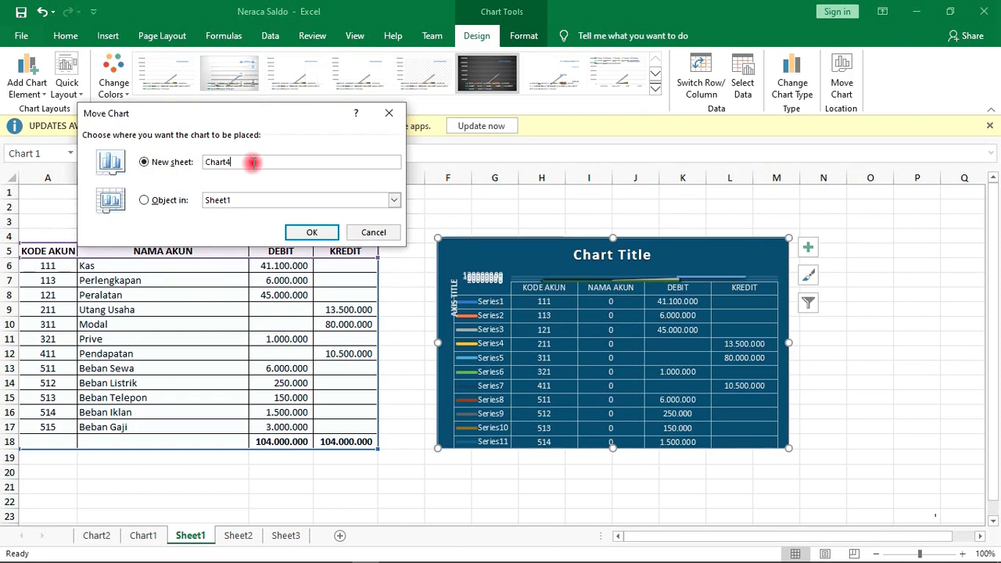
pyautogui.click(325, 237)
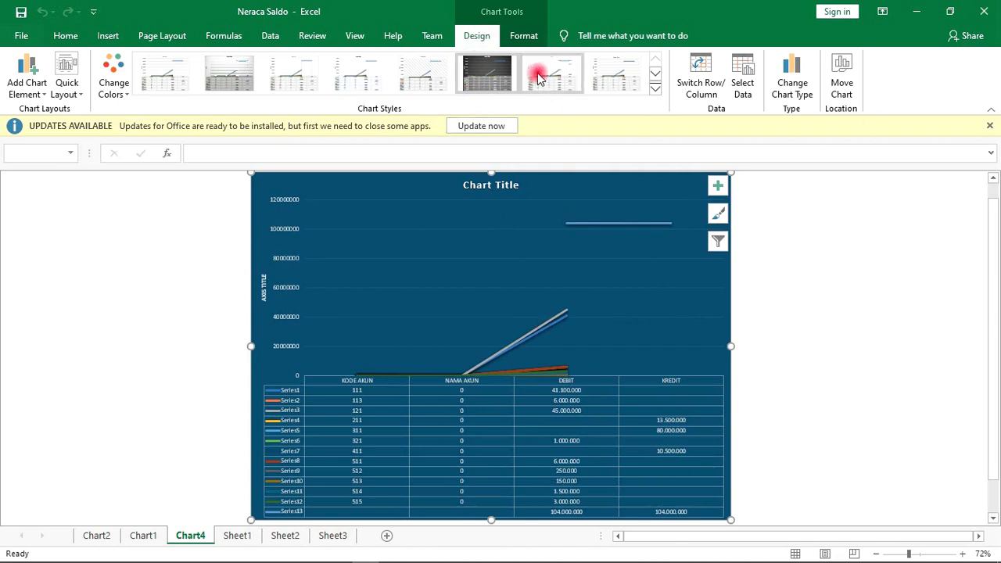
# - Move the chart from Chart4 back into Sheet1 as an object and position it beside the trial balance table
pyautogui.click(841, 83)
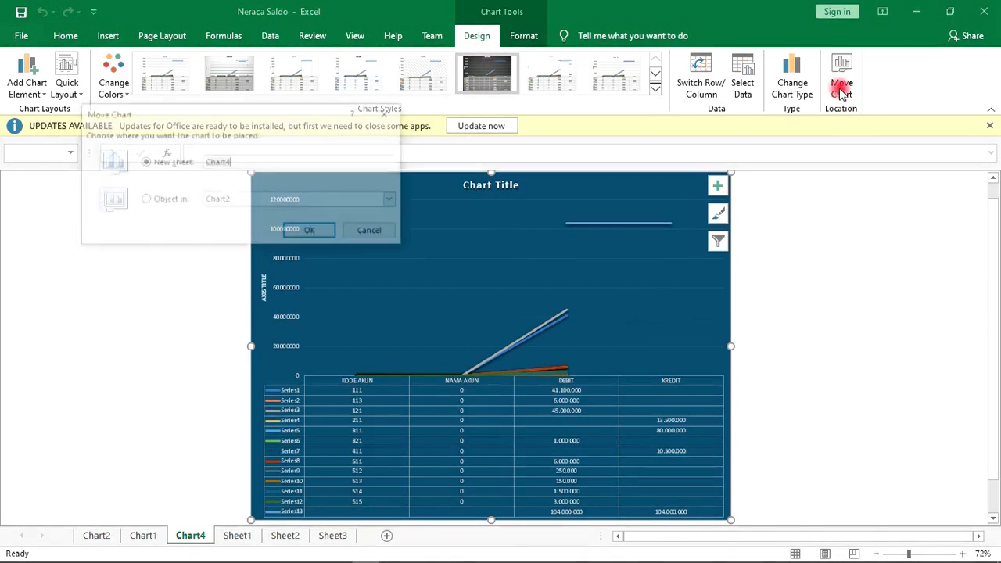
pyautogui.click(173, 202)
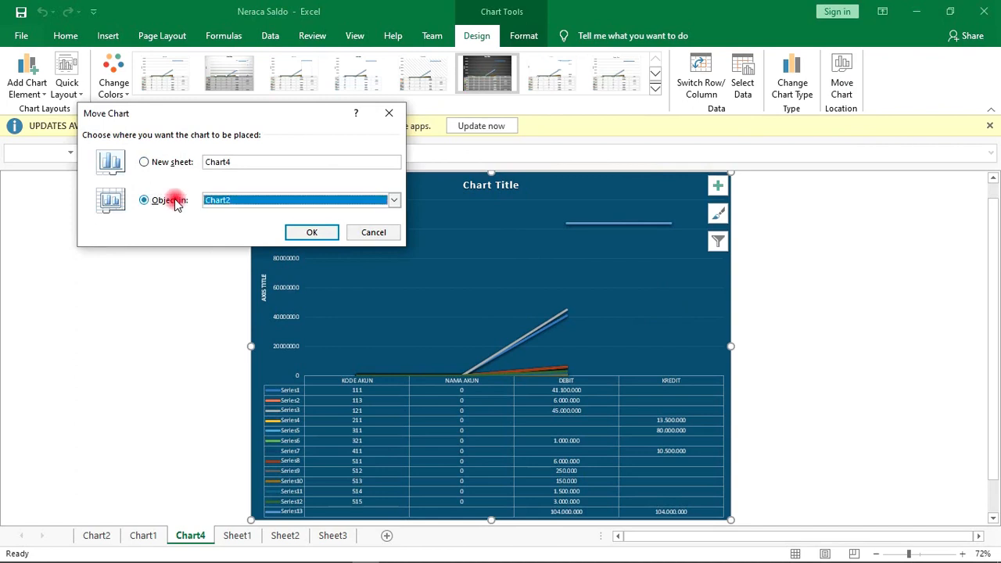
pyautogui.moveTo(397, 200); pyautogui.dragTo(229, 238)
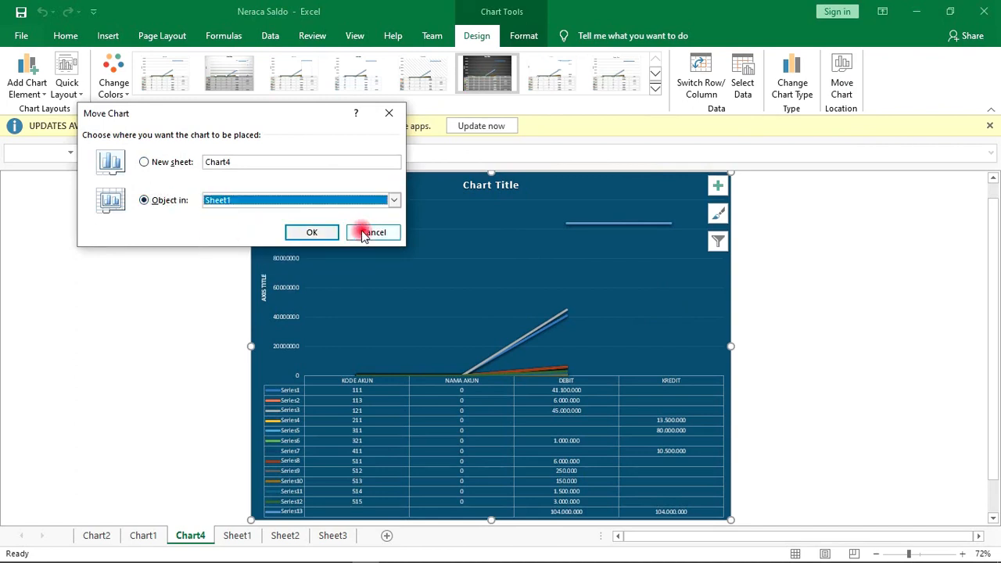
pyautogui.click(324, 230)
pyautogui.moveTo(465, 266); pyautogui.dragTo(539, 252)
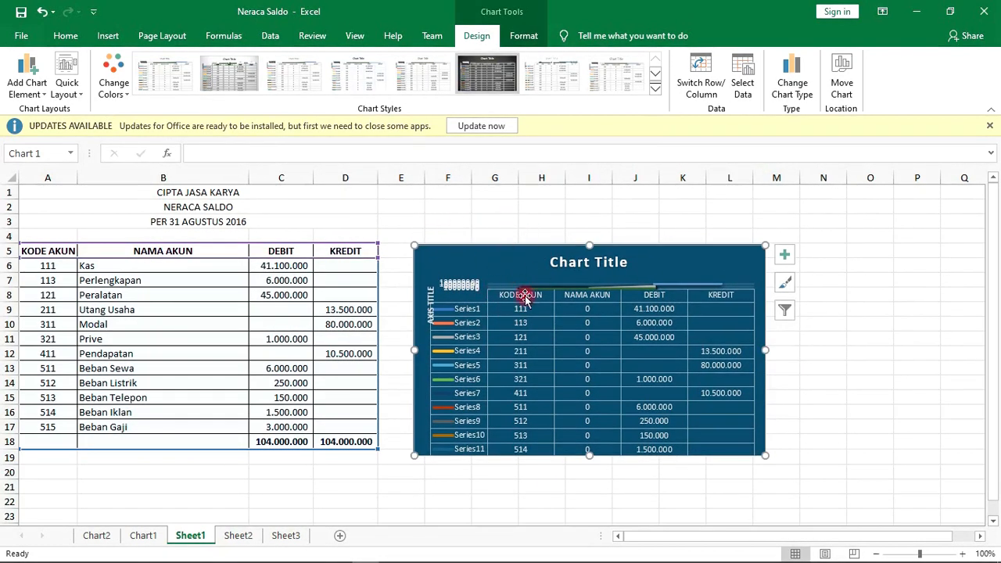
pyautogui.moveTo(483, 262); pyautogui.dragTo(488, 258)
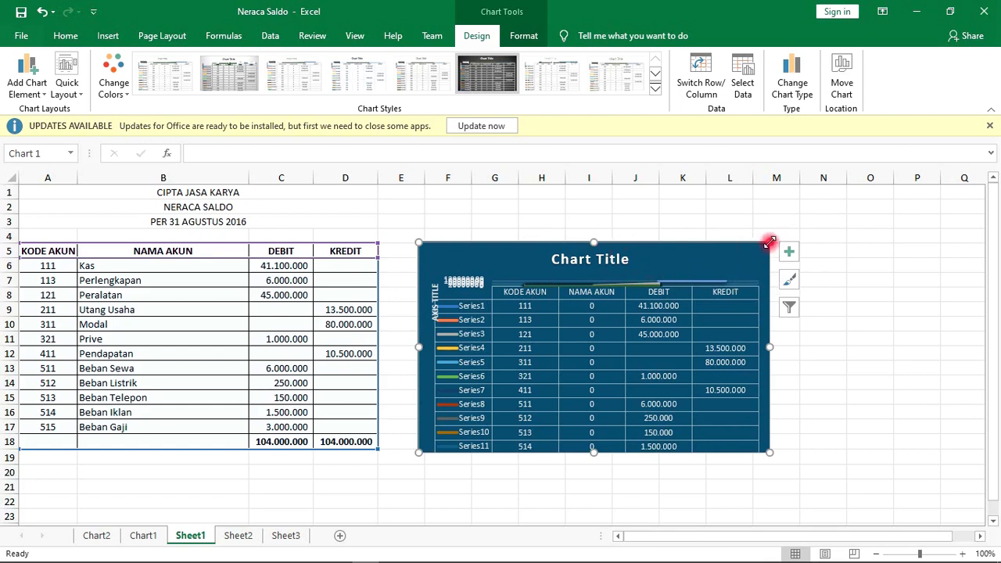
# - Try narrowing the chart, undo that resize, and shift the chart slightly farther from the table
pyautogui.moveTo(770, 243); pyautogui.dragTo(507, 232)
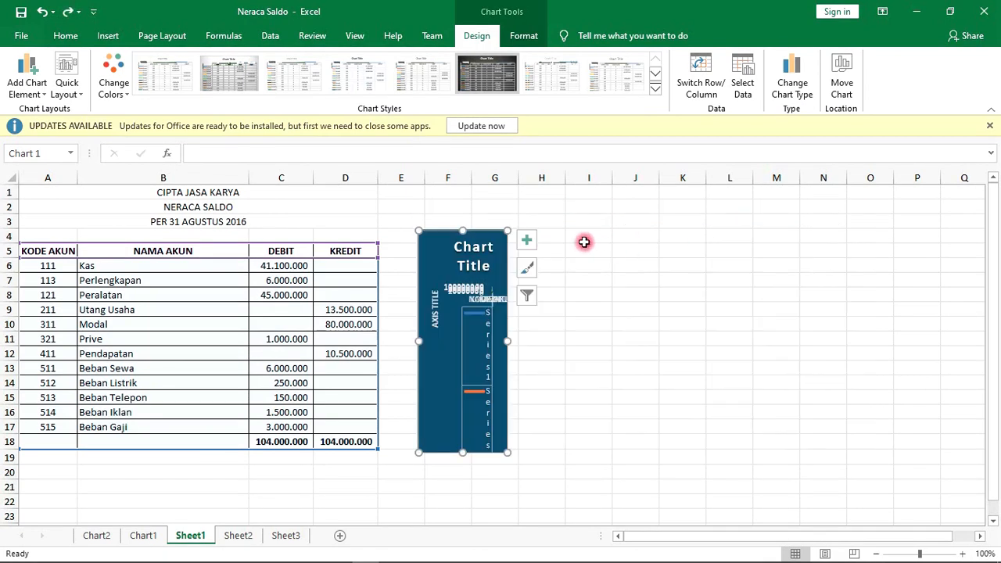
pyautogui.hotkey('ctrl', 'z')
pyautogui.moveTo(651, 263)
pyautogui.mouseDown()
pyautogui.moveTo(707, 242)
pyautogui.moveTo(681, 248)
pyautogui.moveTo(655, 274)
pyautogui.mouseUp()
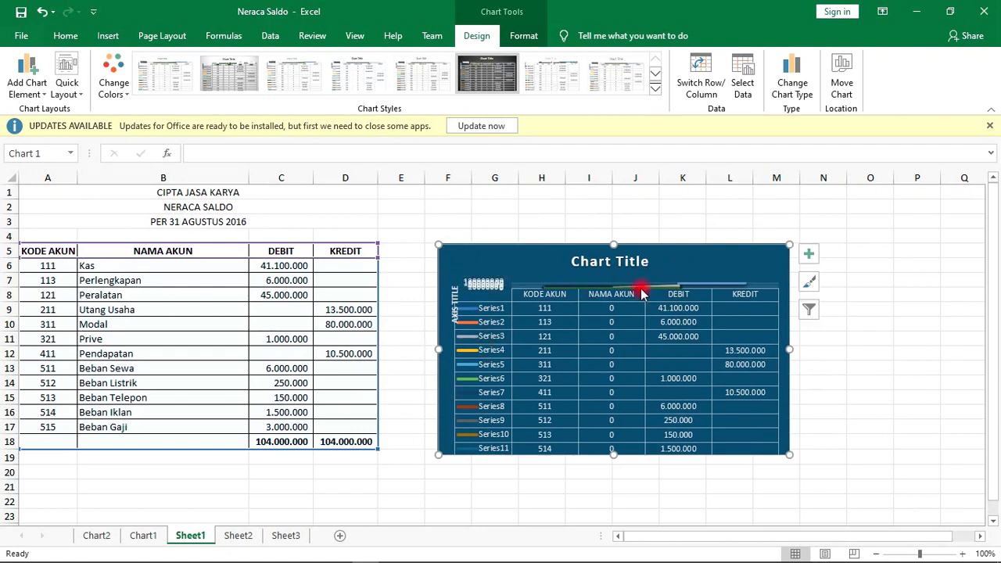
# - Try widening the chart and making it narrower and taller, and undo these size changes
pyautogui.moveTo(794, 350); pyautogui.dragTo(892, 347)
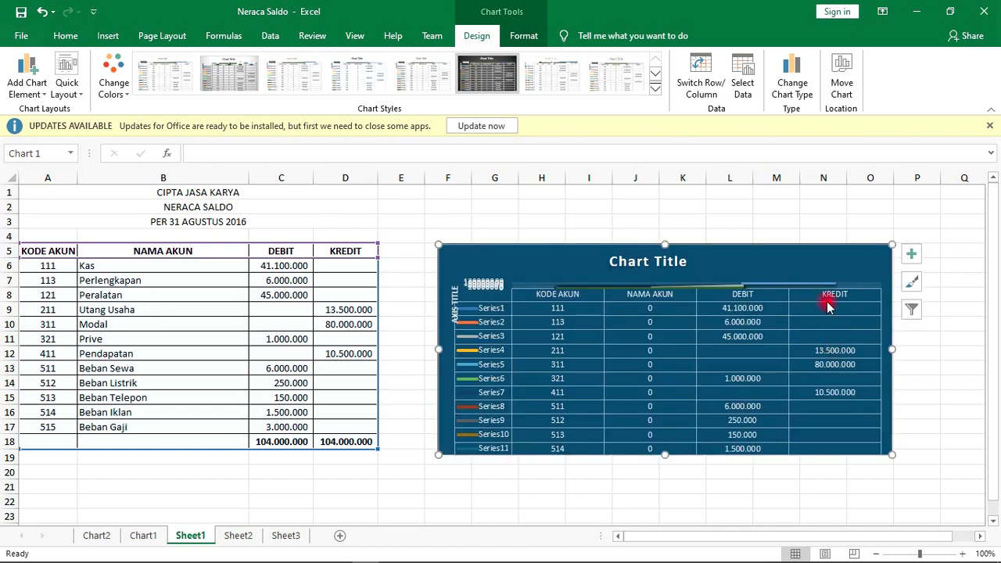
pyautogui.moveTo(893, 243); pyautogui.dragTo(636, 201)
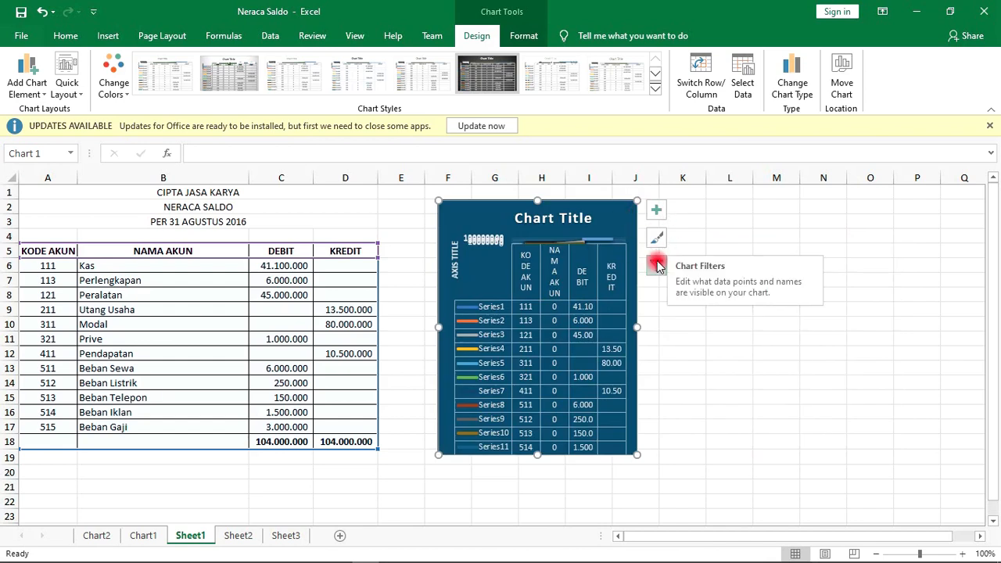
pyautogui.hotkey('ctrl', 'z')
pyautogui.hotkey('ctrl', 'z')
pyautogui.hotkey('ctrl', 'z')
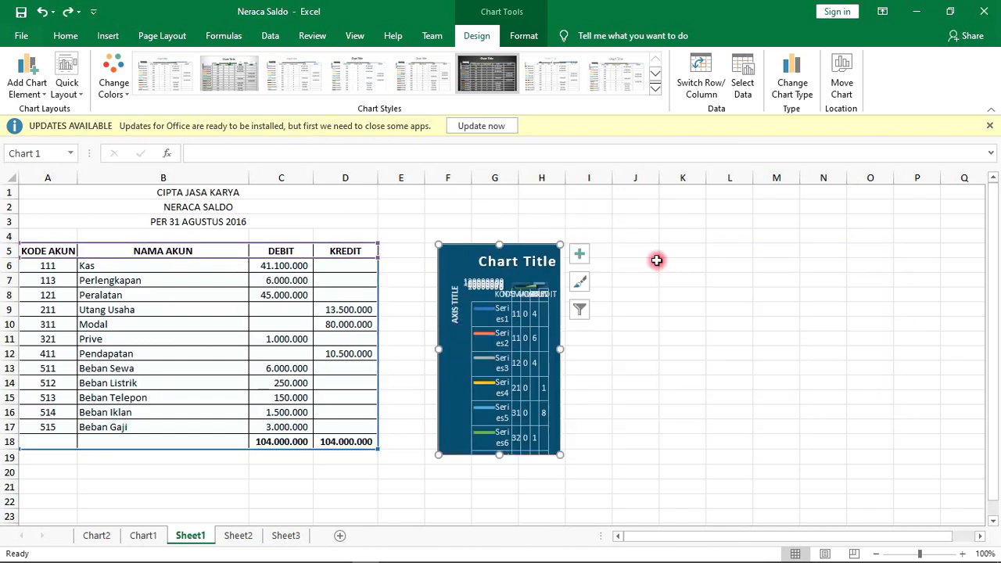
pyautogui.click(658, 262)
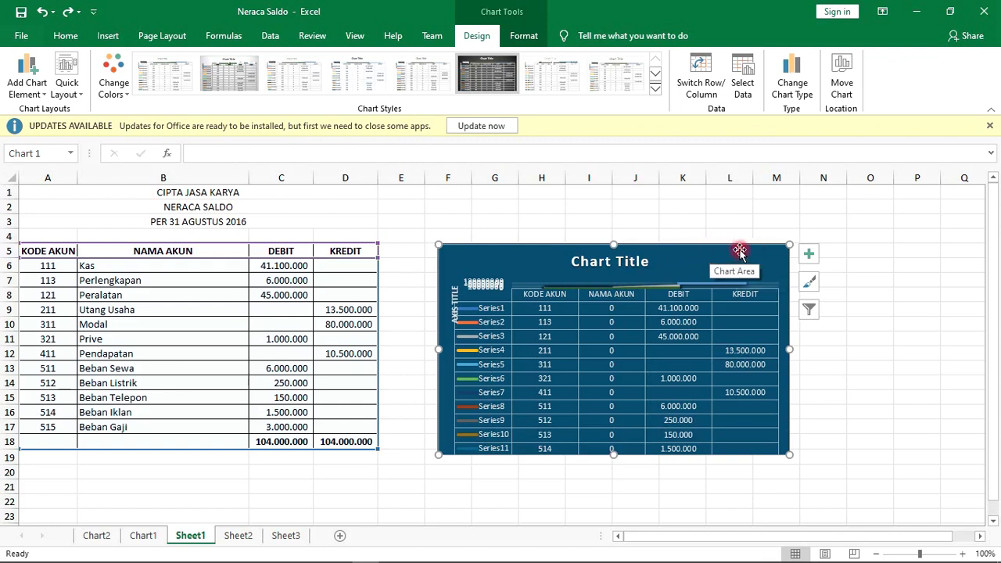
# - Resize the chart to about 6.27 cm high by 10.45 cm wide and place it beside the table
pyautogui.moveTo(787, 244); pyautogui.dragTo(655, 266)
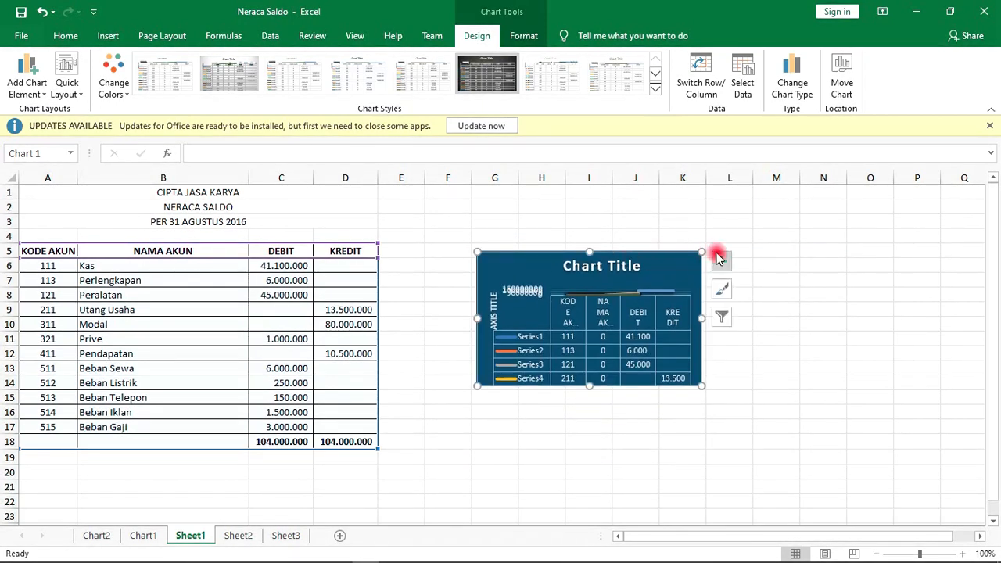
pyautogui.moveTo(704, 251); pyautogui.dragTo(794, 207)
pyautogui.moveTo(700, 217); pyautogui.dragTo(653, 269)
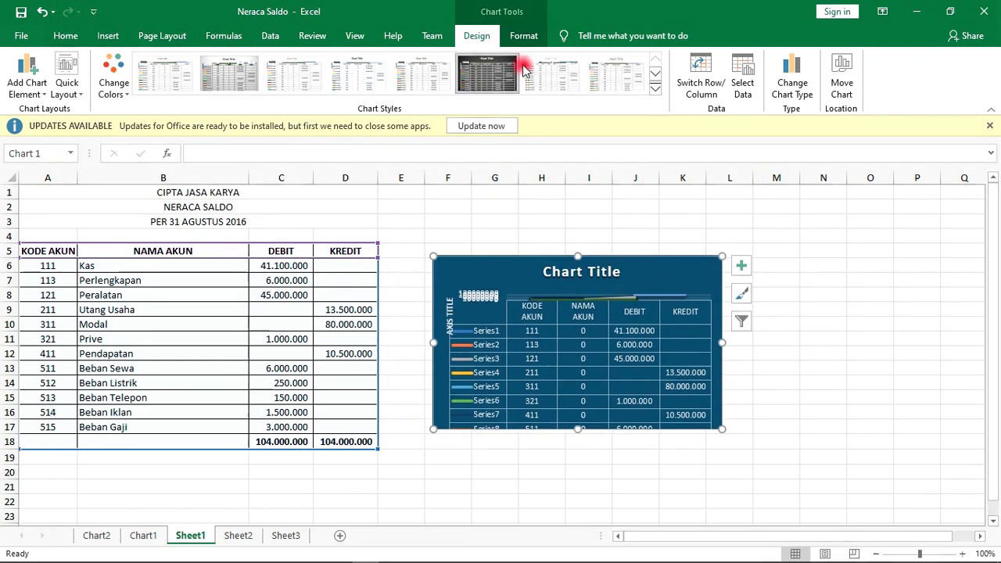
# - Examine the chart area's detailed size settings, including height, width, scale and aspect ratio lock
pyautogui.click(520, 39)
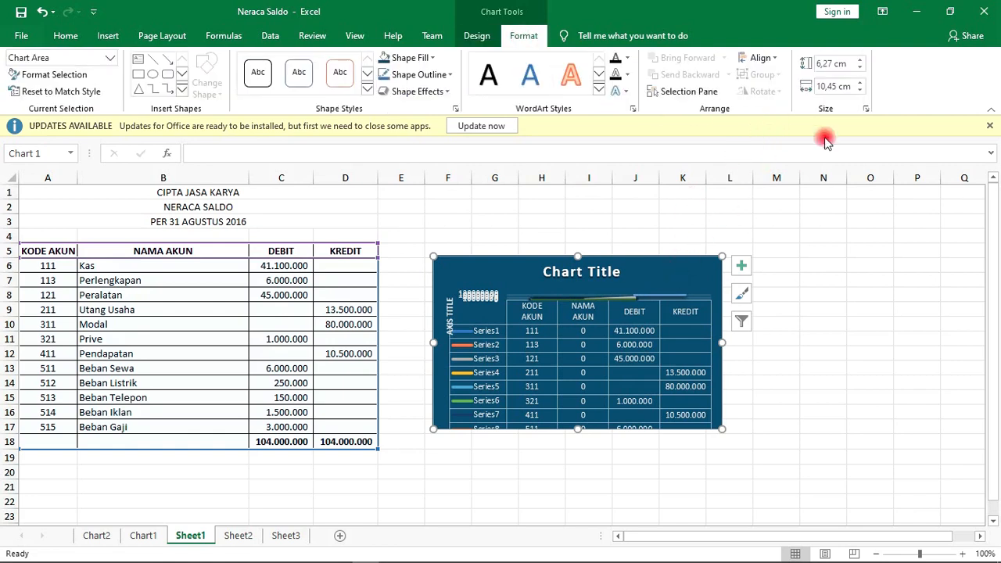
pyautogui.click(866, 111)
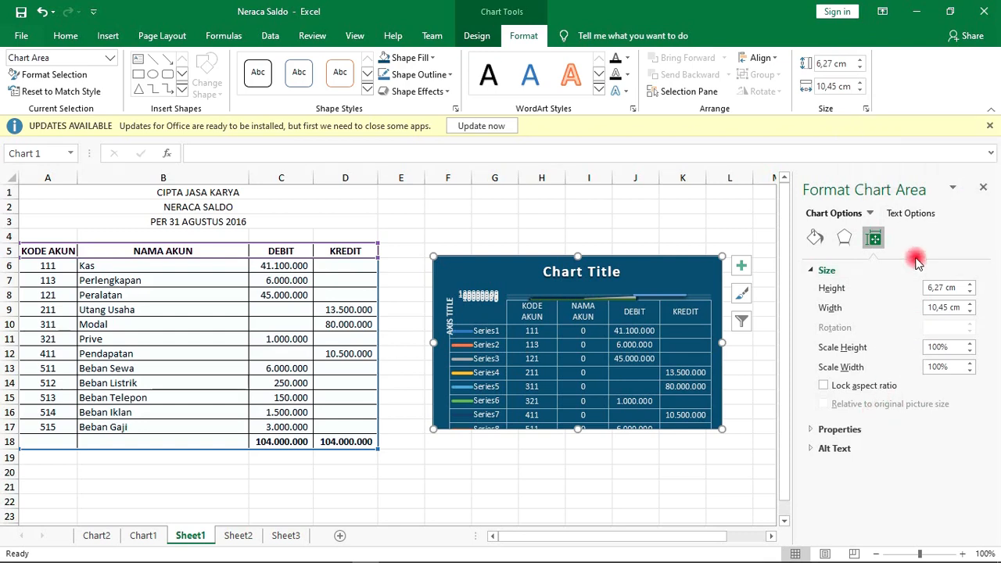
pyautogui.click(953, 186)
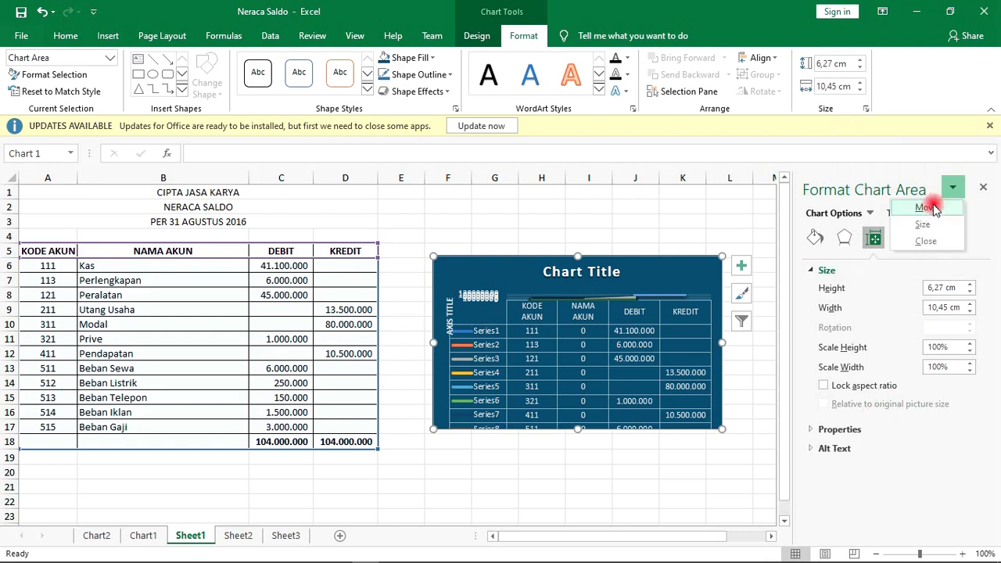
pyautogui.click(896, 271)
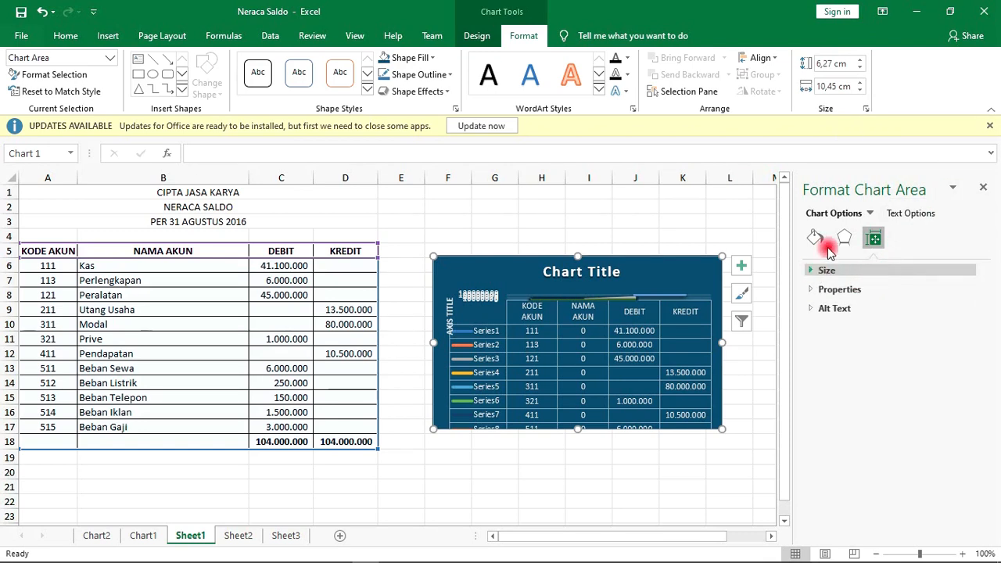
pyautogui.click(814, 271)
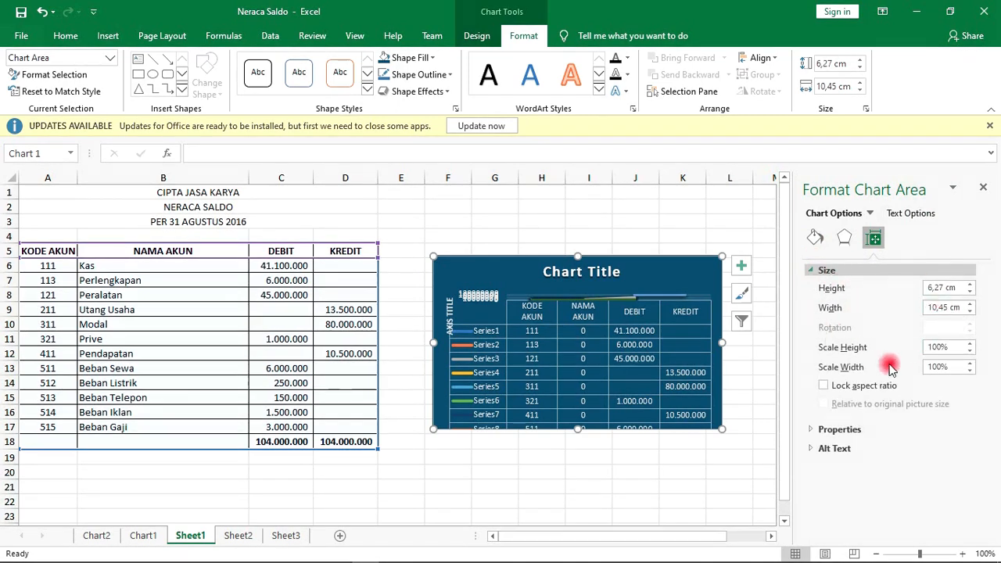
pyautogui.click(744, 223)
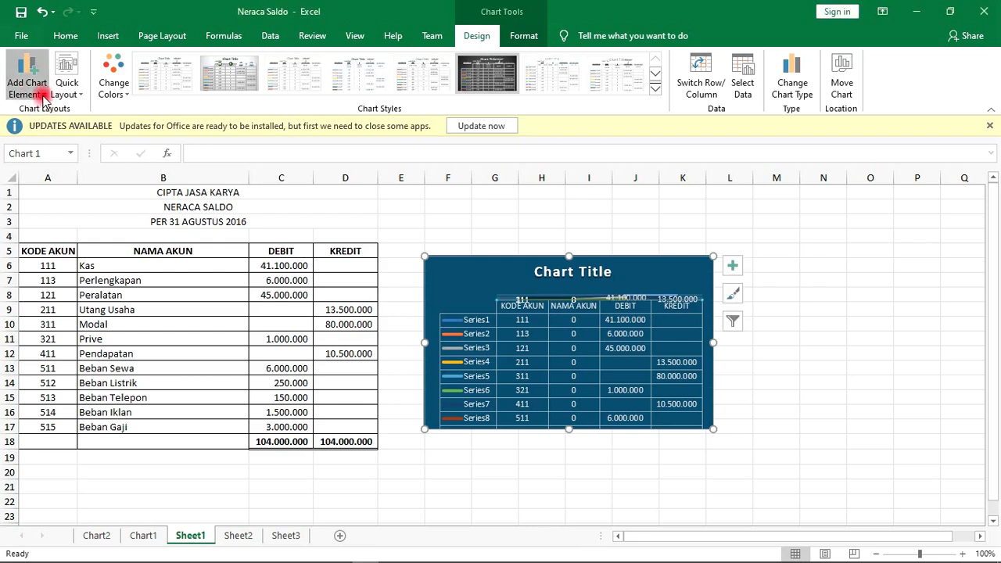
# - Open the additional options for the chart's axes and examine the axis type, vertical axis crossing and axis position settings
pyautogui.click(45, 94)
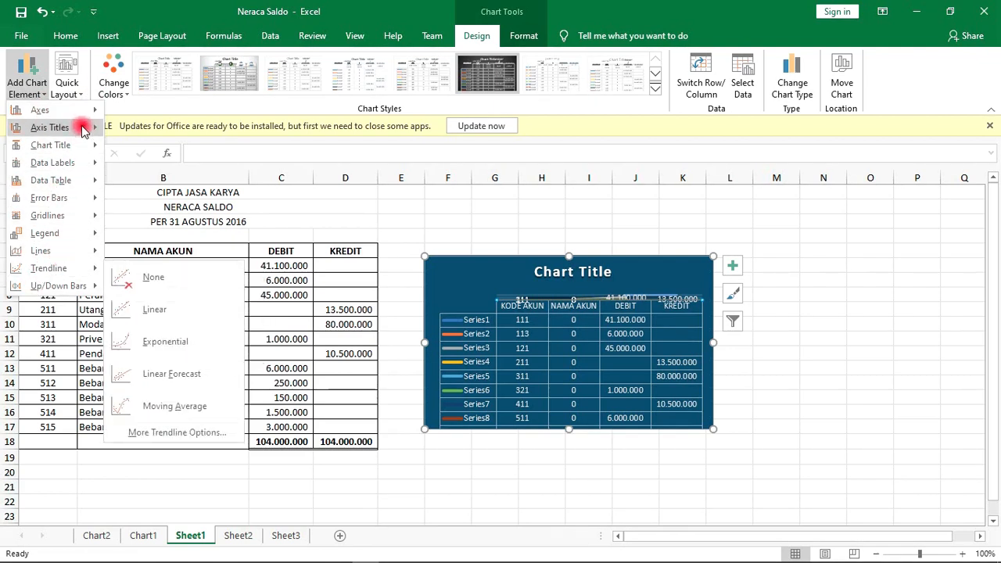
pyautogui.moveTo(88, 113)
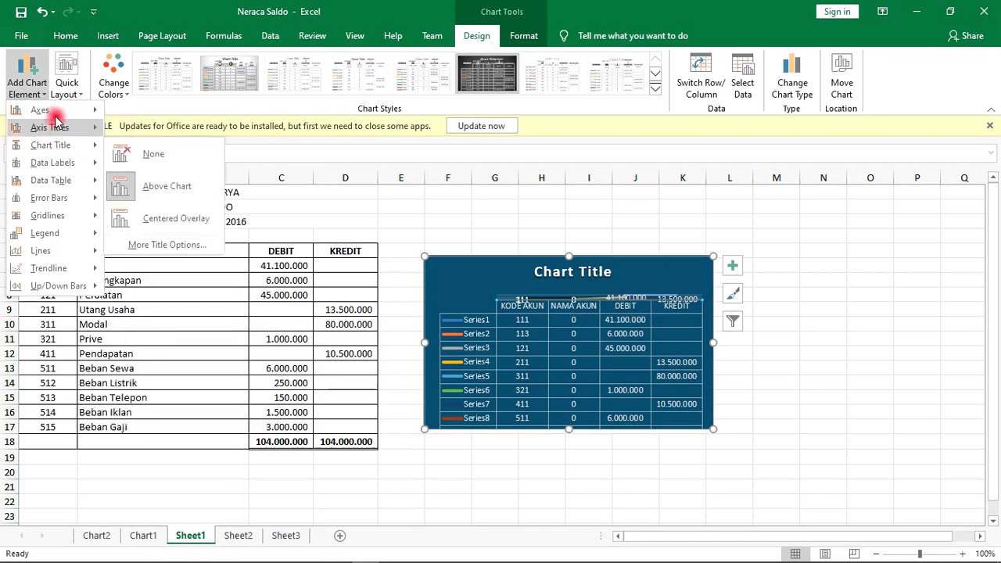
pyautogui.moveTo(51, 110)
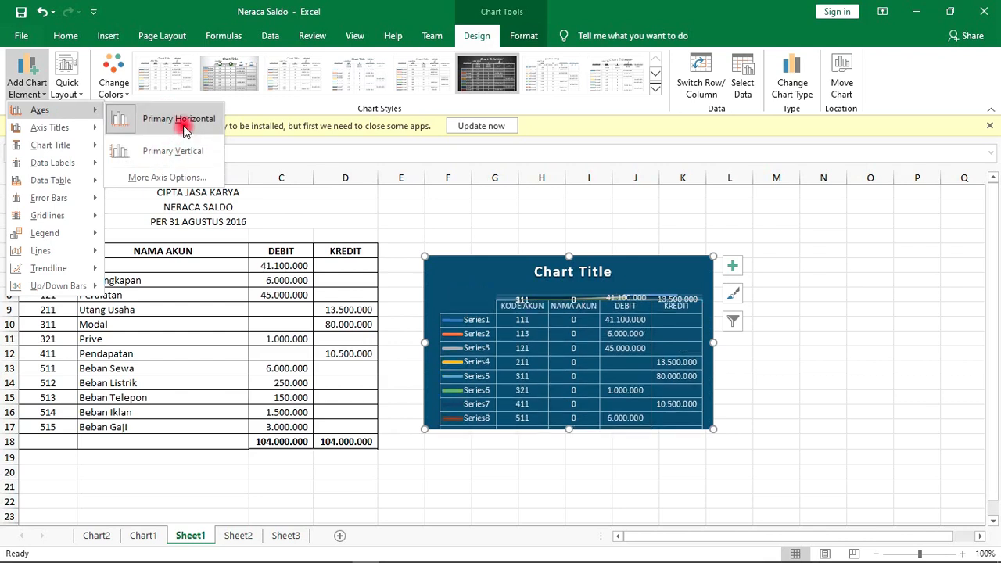
pyautogui.click(167, 178)
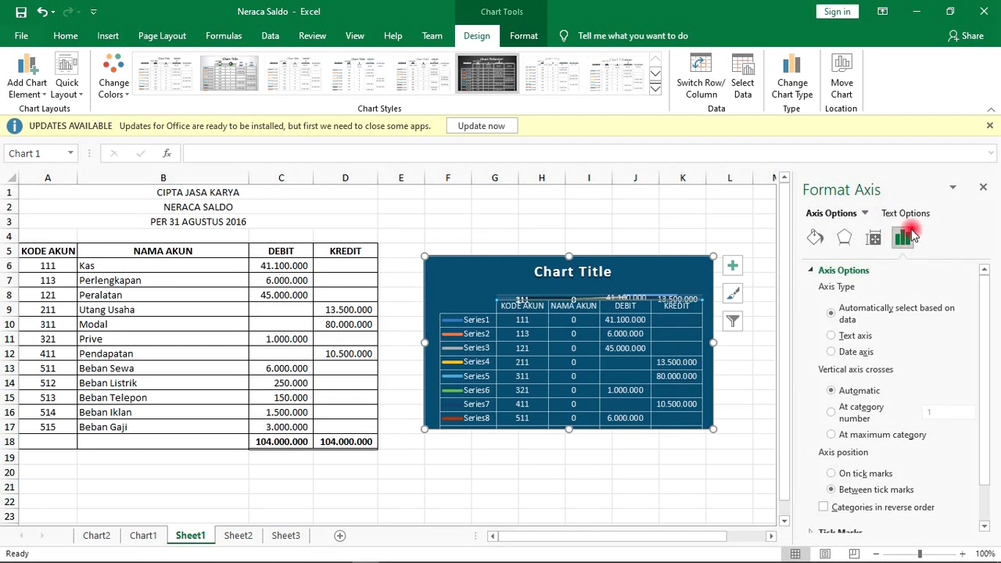
pyautogui.scroll(-2, 868, 344)
pyautogui.scroll(2, 864, 340)
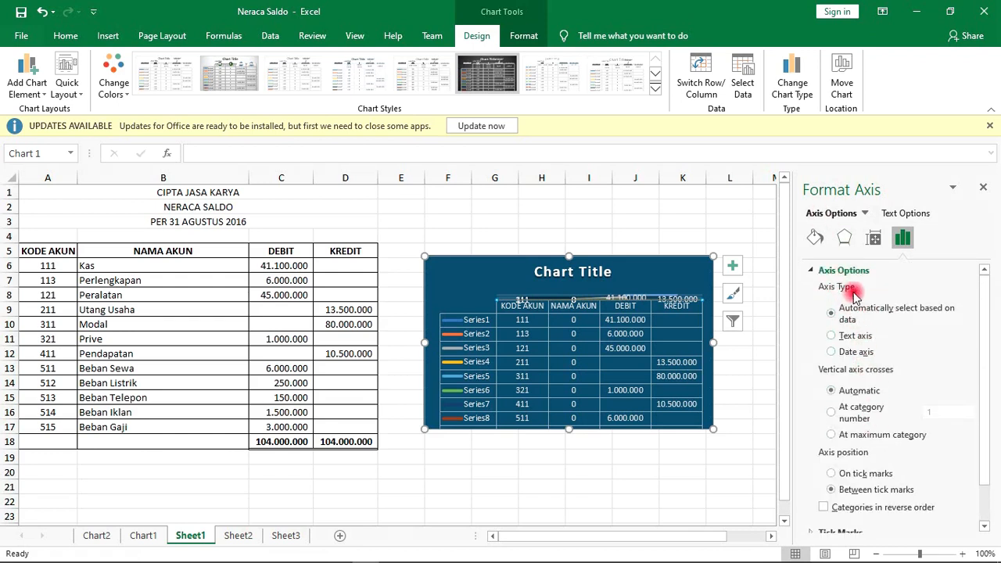
pyautogui.scroll(-1, 861, 407)
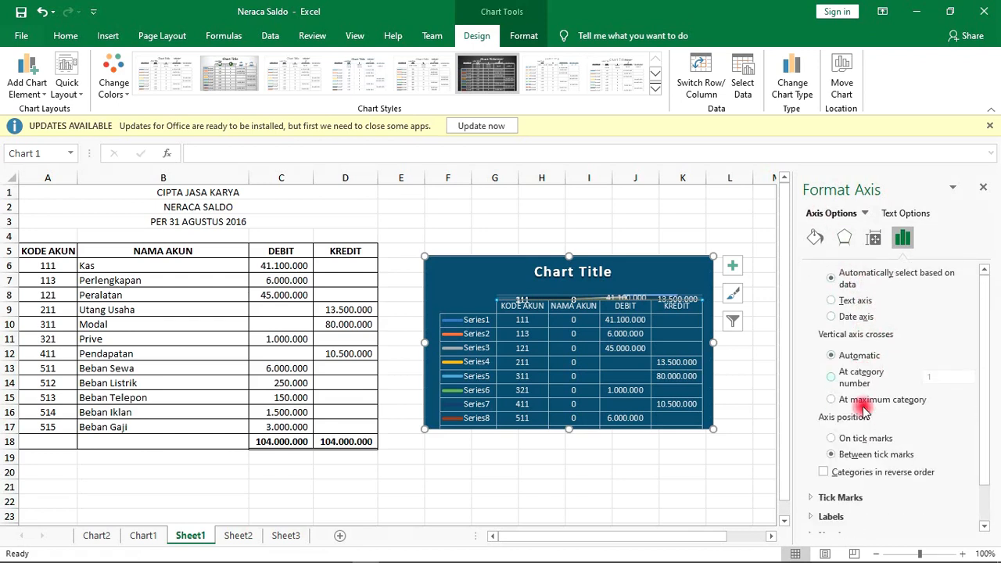
pyautogui.scroll(1, 874, 407)
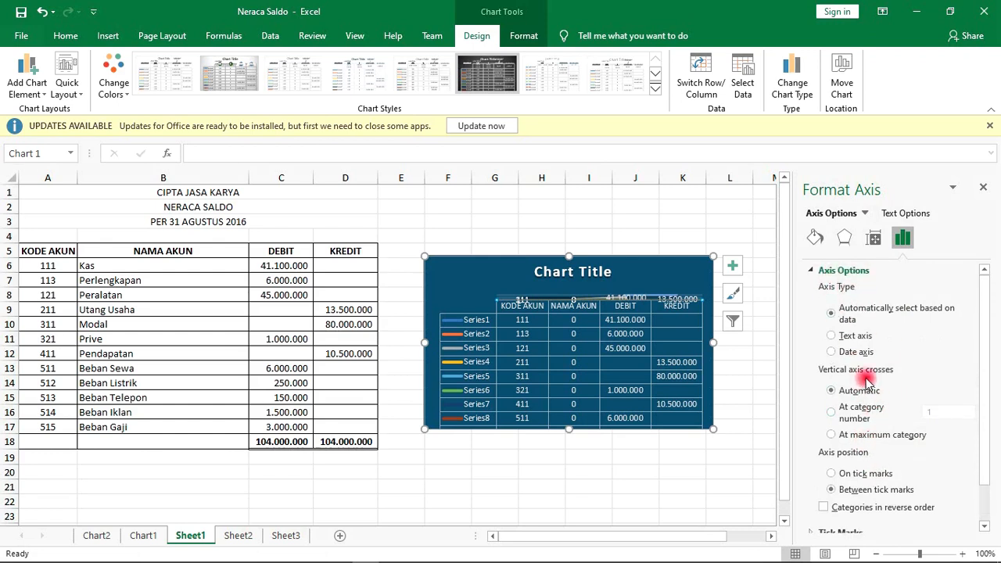
pyautogui.scroll(-1, 909, 375)
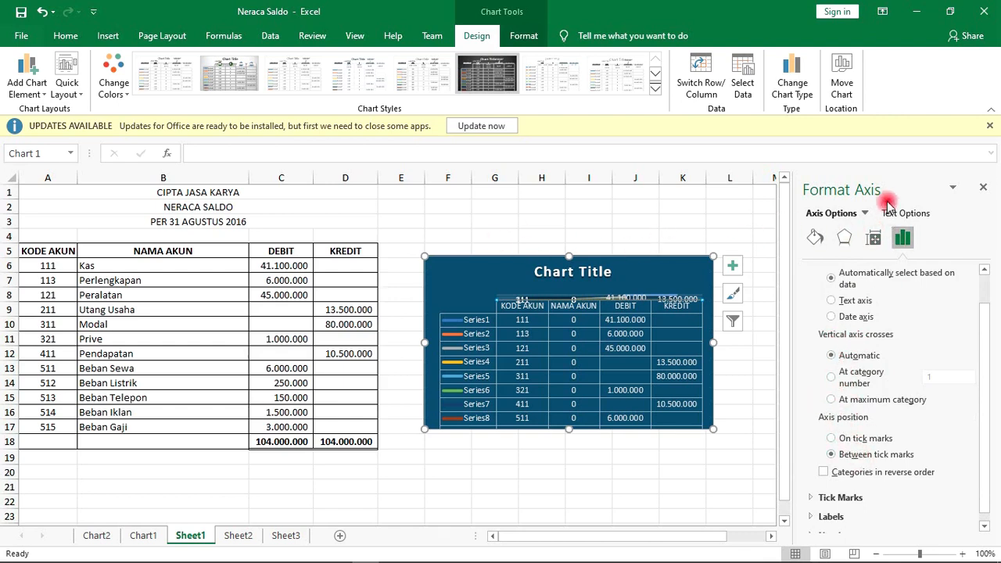
# - Add a primary vertical axis title to the chart
pyautogui.click(35, 93)
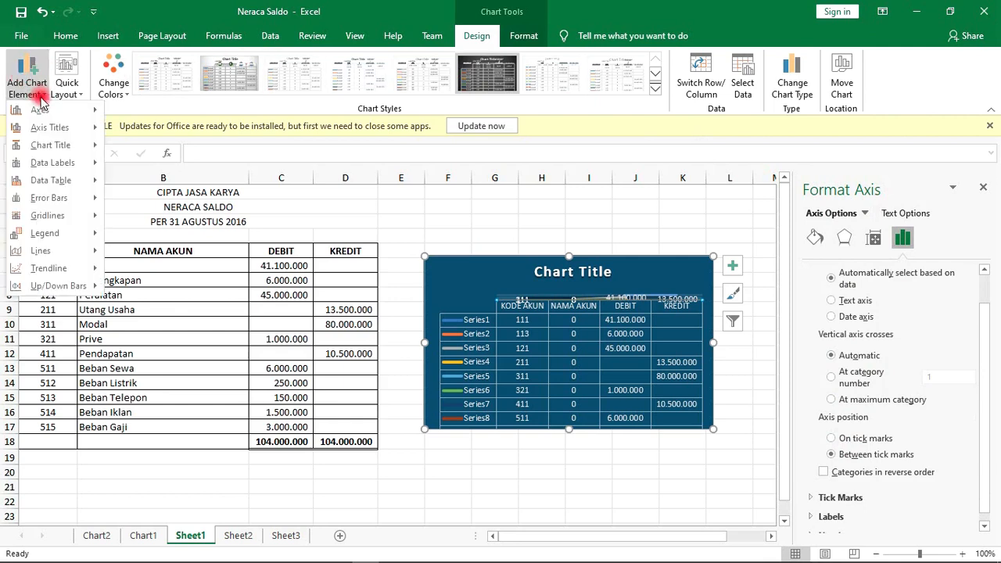
pyautogui.moveTo(46, 131)
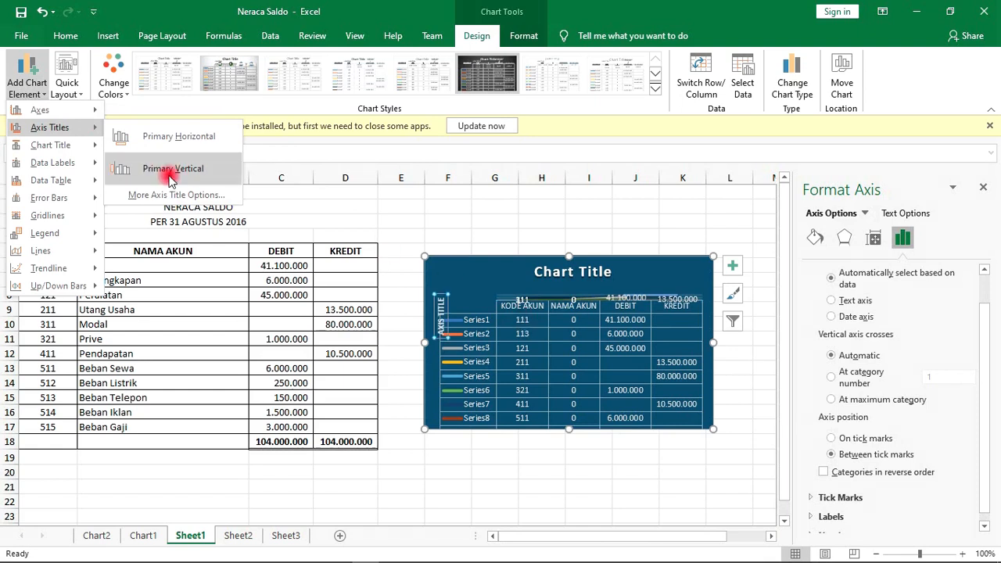
pyautogui.click(170, 179)
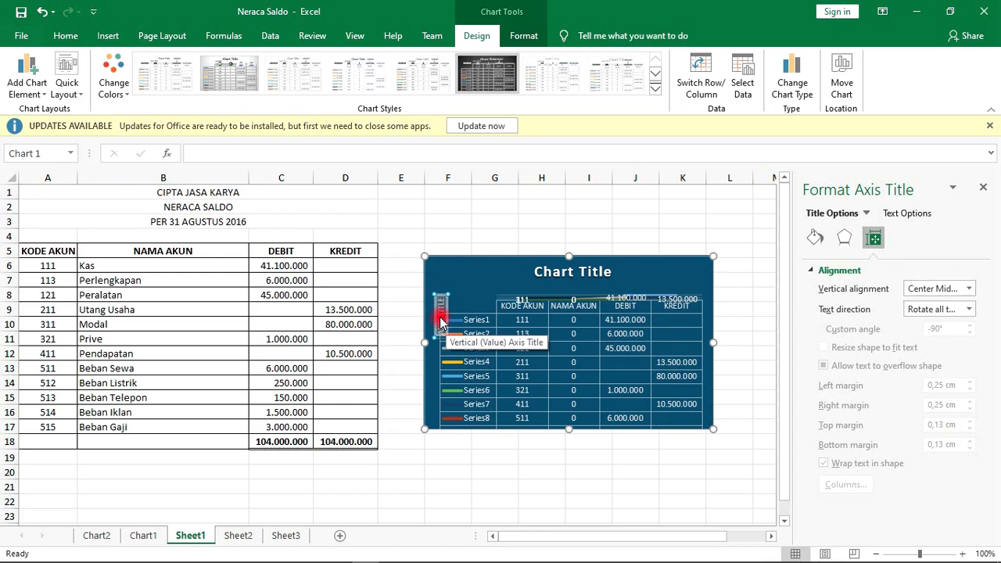
# - Add a primary horizontal axis title and move it to the chart's upper-left corner, beside the chart title
pyautogui.click(38, 87)
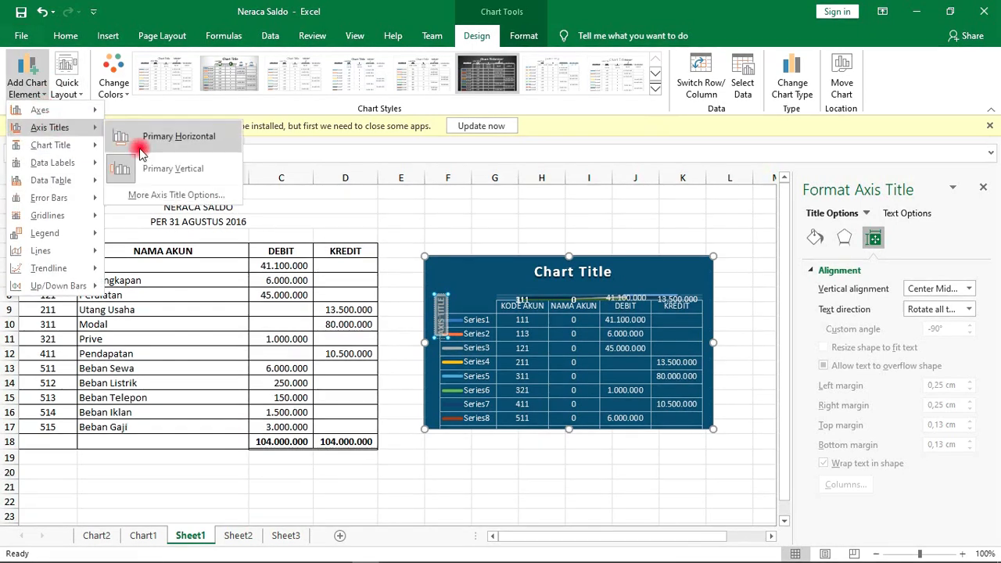
pyautogui.click(149, 145)
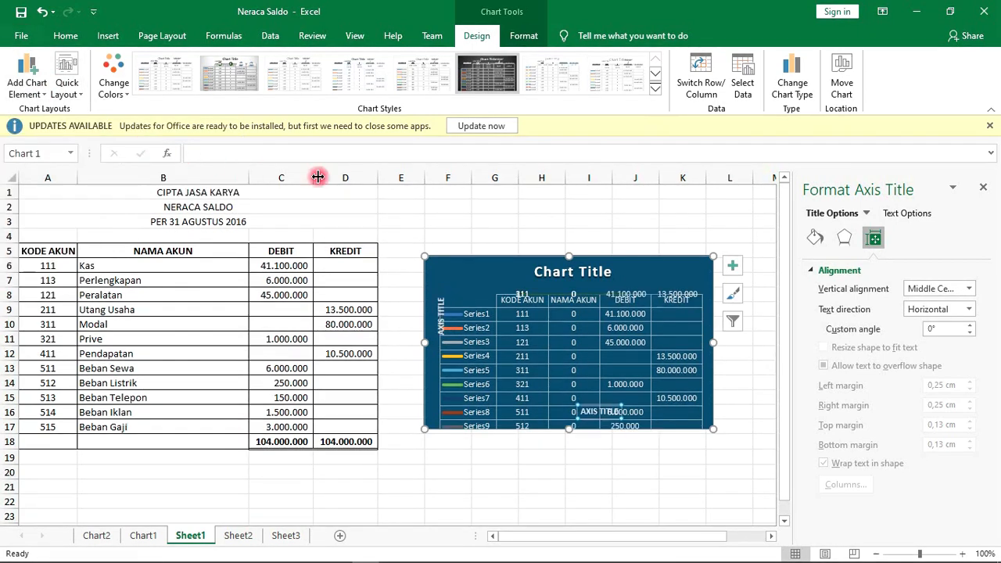
pyautogui.moveTo(604, 417); pyautogui.dragTo(553, 333)
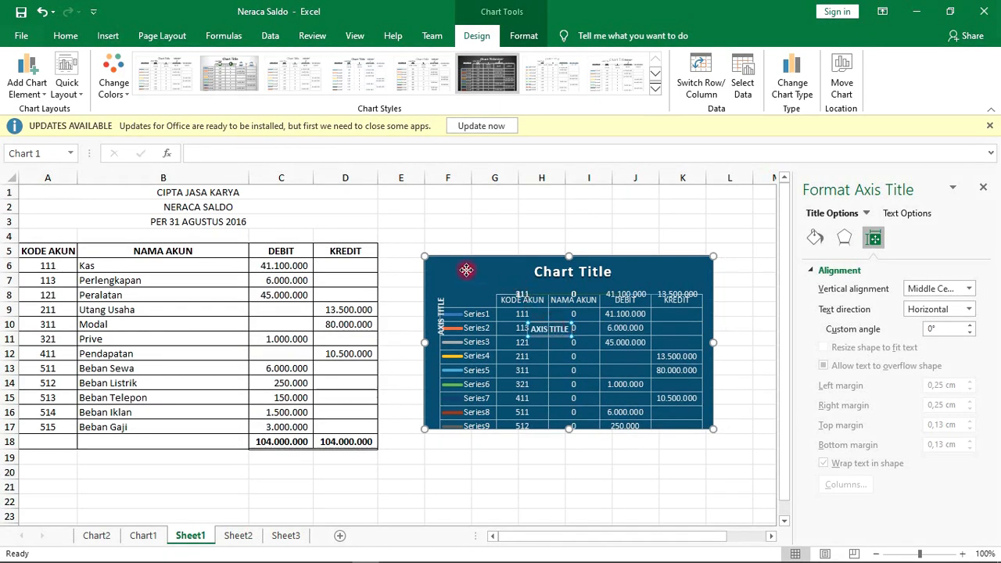
pyautogui.moveTo(466, 270); pyautogui.dragTo(468, 270)
pyautogui.click(439, 305)
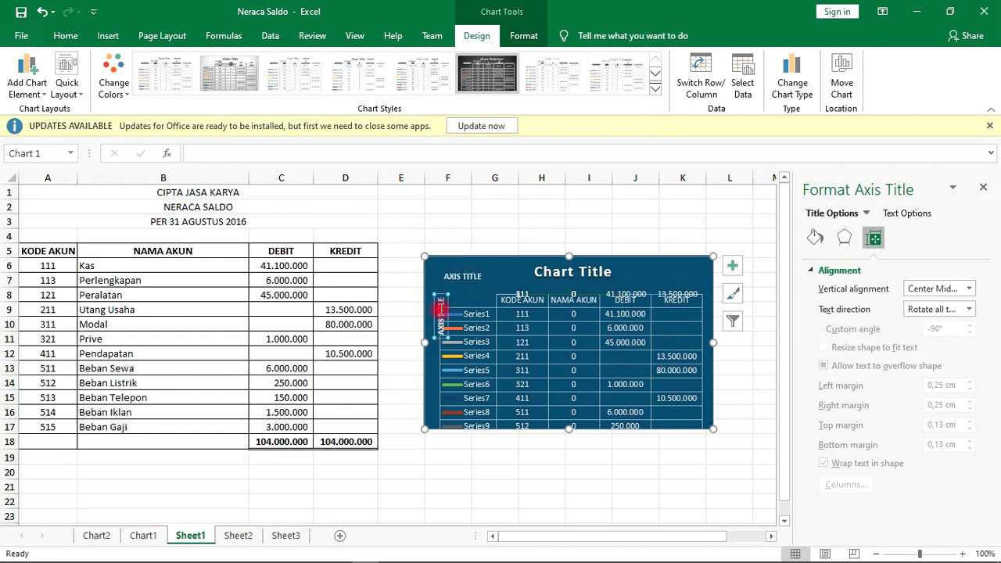
pyautogui.click(465, 276)
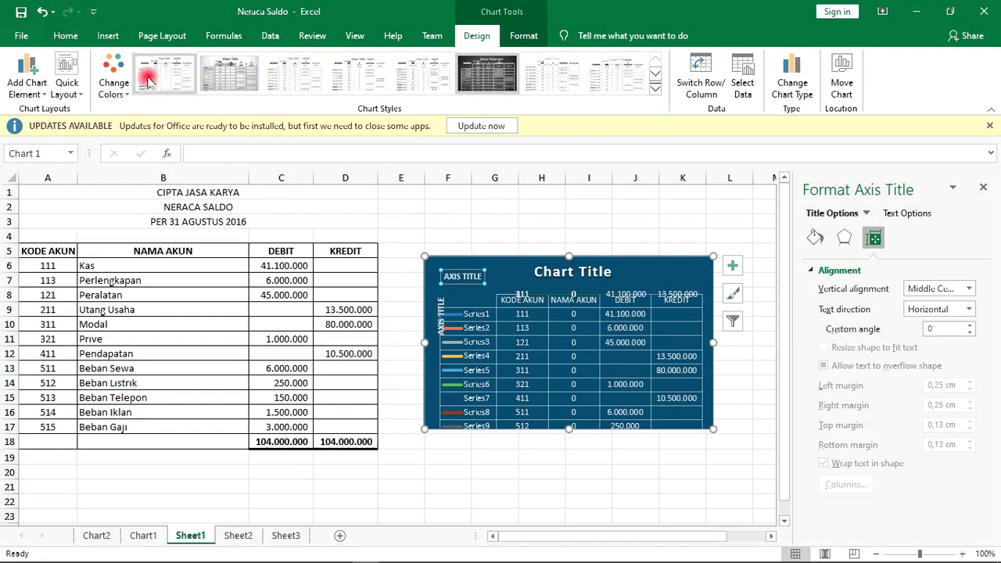
# - Review the chart title, data table and gridline choices, and add a legend in the Right position through the additional legend options
pyautogui.click(31, 82)
pyautogui.moveTo(62, 149)
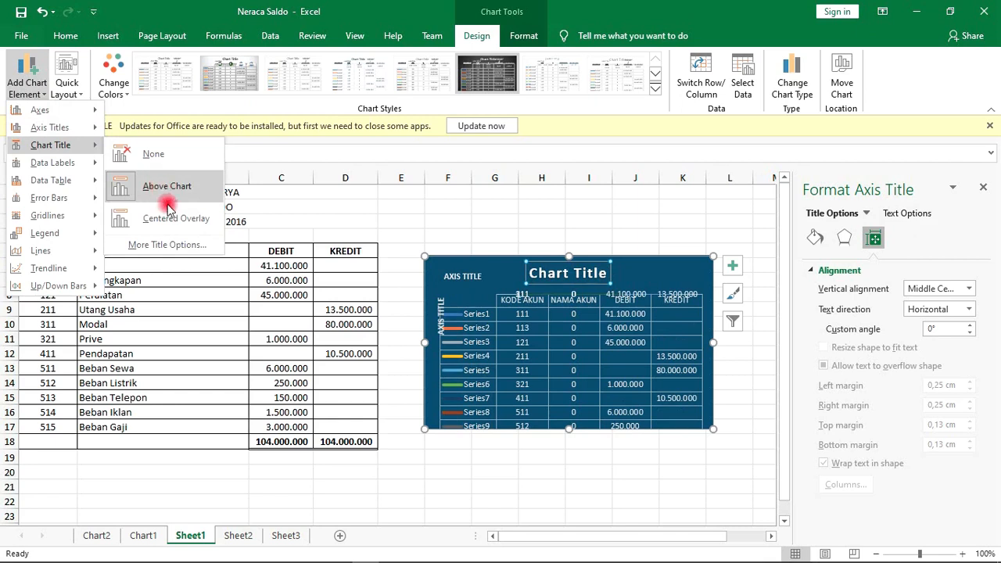
pyautogui.moveTo(86, 171)
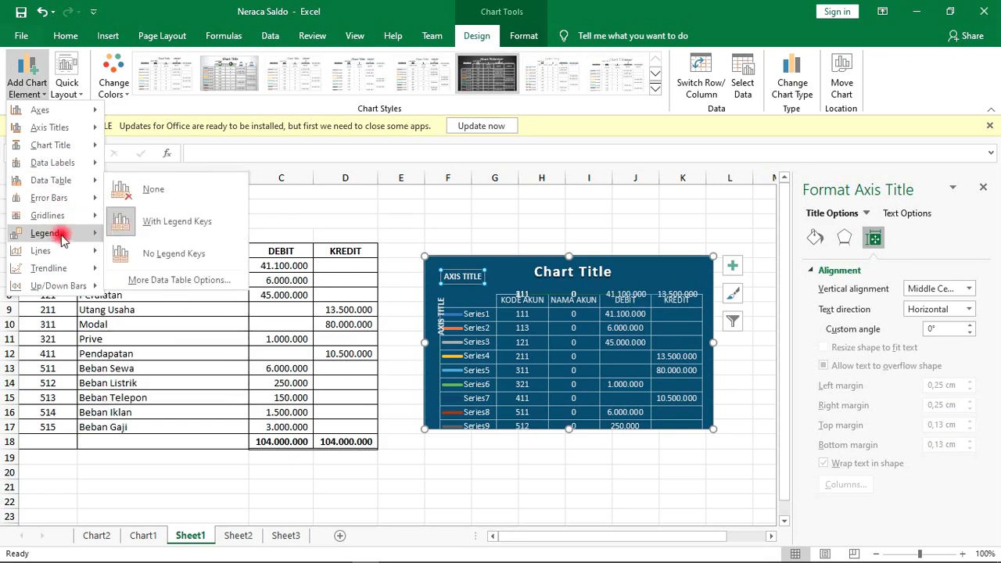
pyautogui.moveTo(88, 222)
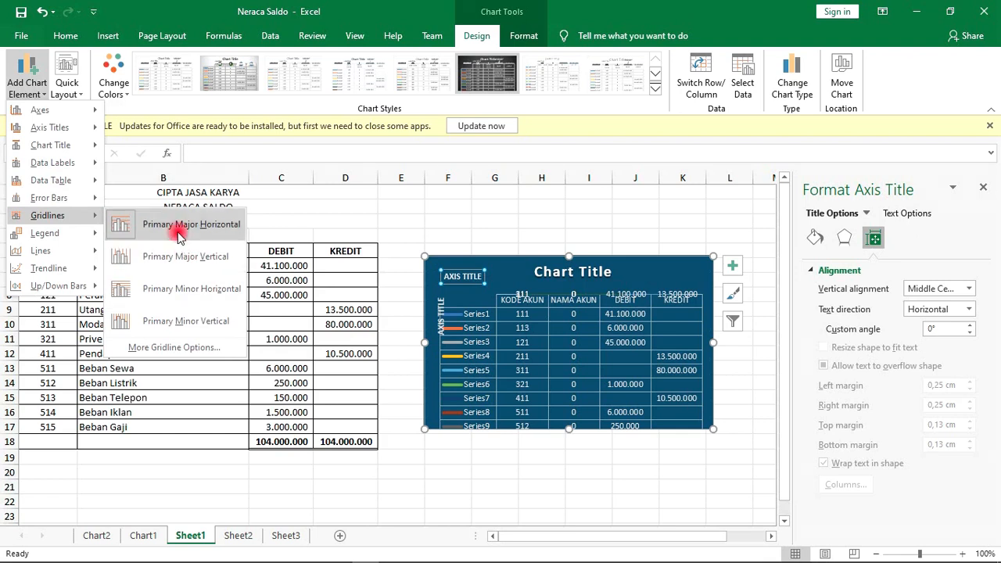
pyautogui.moveTo(46, 233)
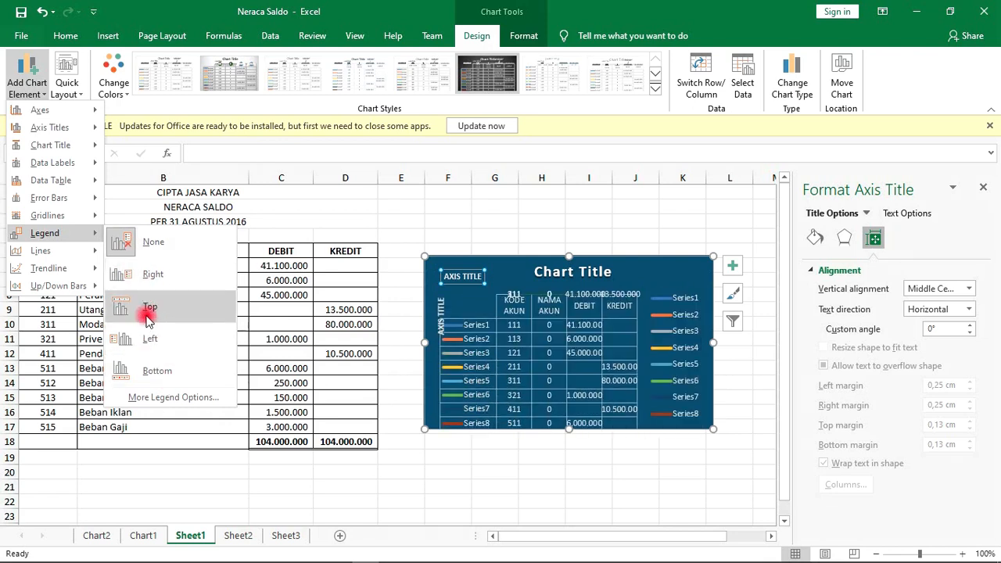
pyautogui.click(163, 399)
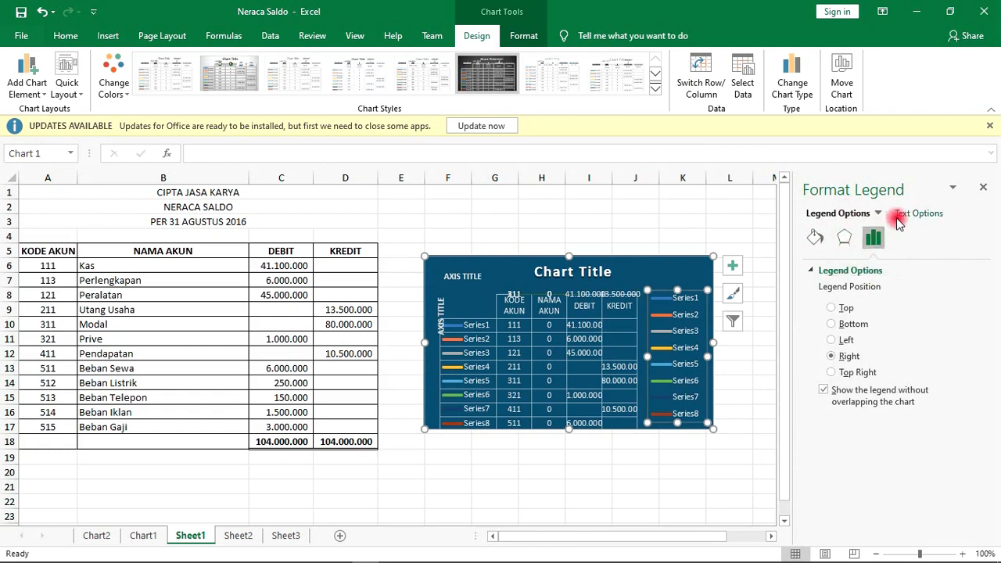
pyautogui.click(982, 190)
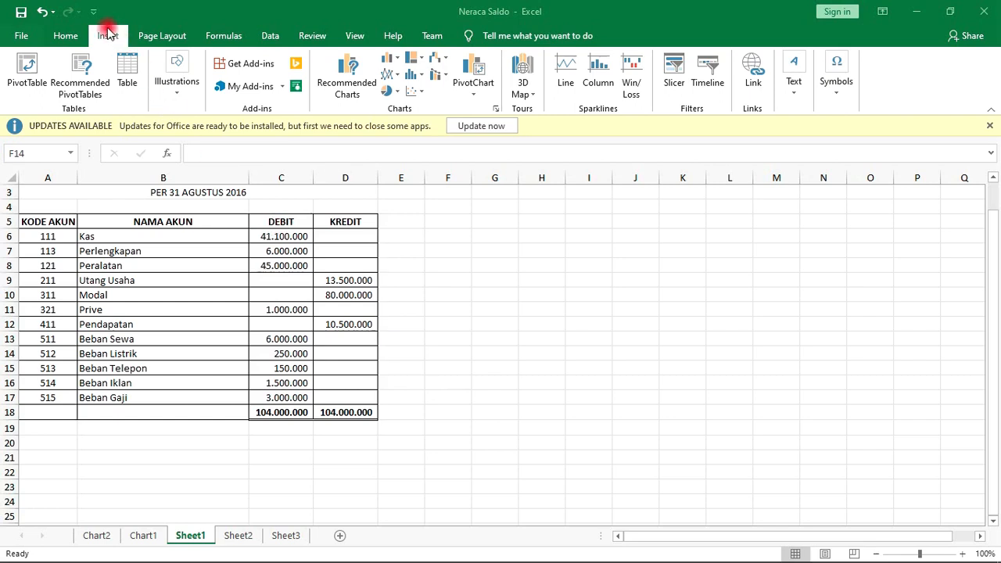
# - Search Bing's online pictures for "clip art"
pyautogui.click(174, 91)
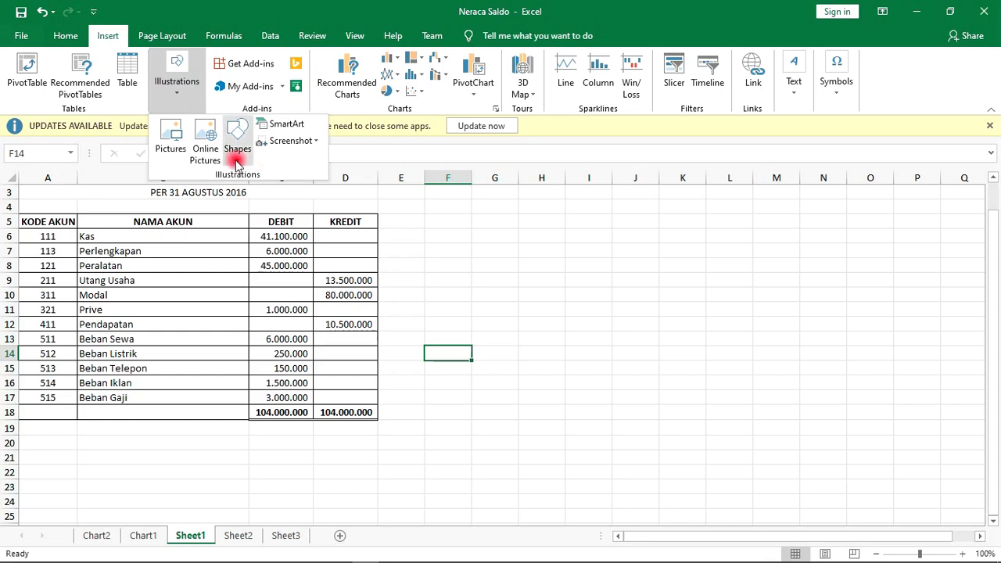
pyautogui.click(205, 148)
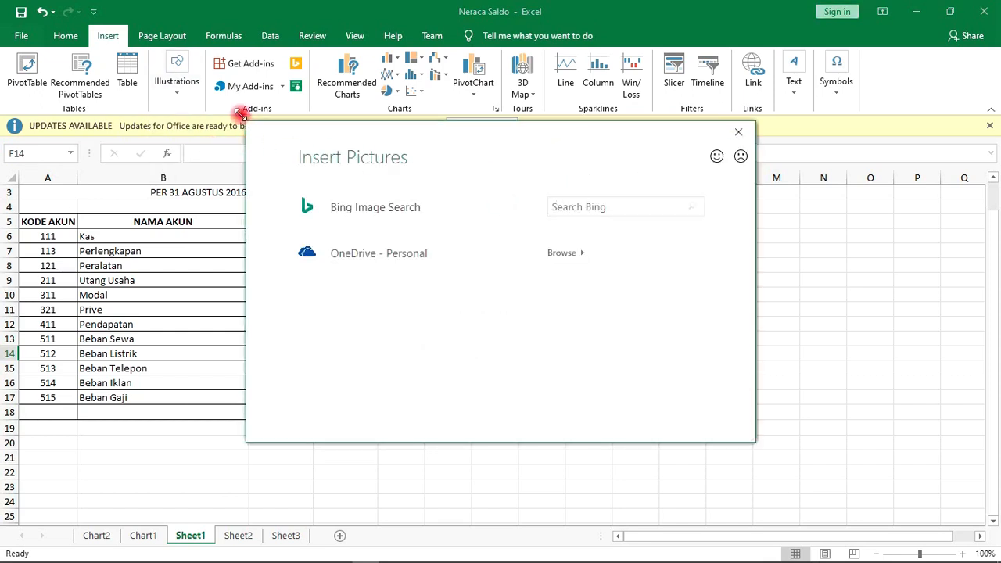
pyautogui.click(591, 208)
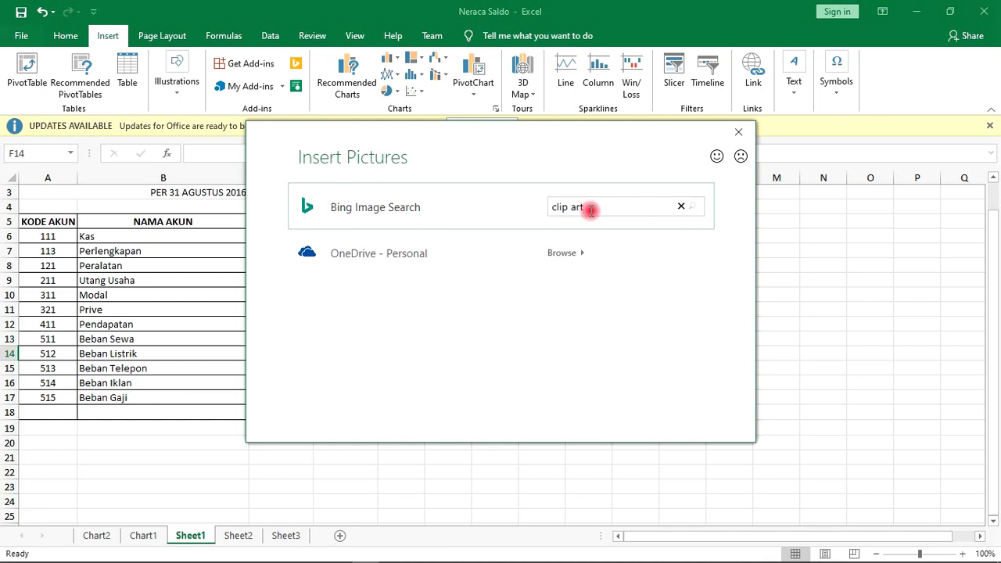
pyautogui.press('Return')
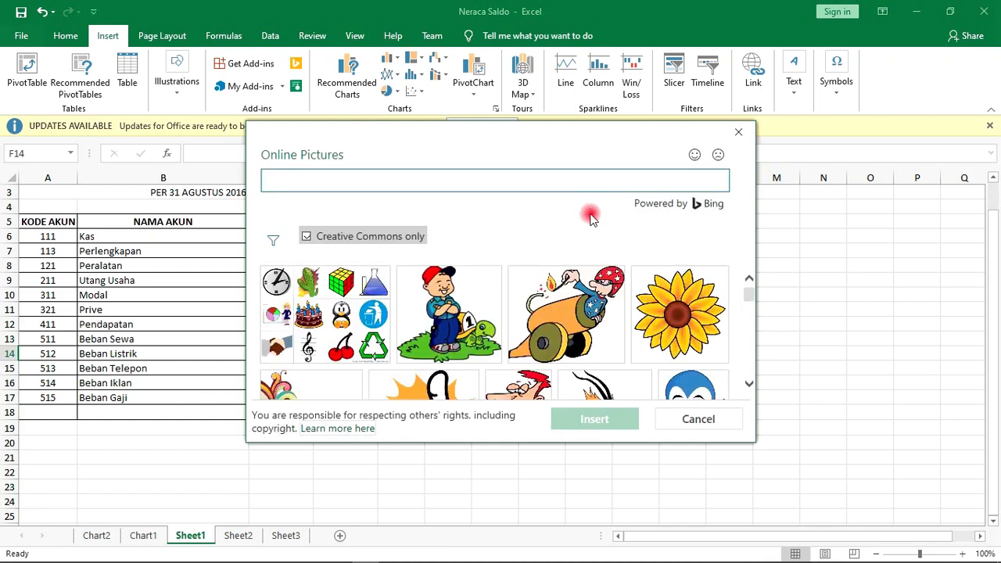
# - Browse the clip art pictures and insert the one of three stacked green, blue and red books
pyautogui.scroll(-3, 360, 284)
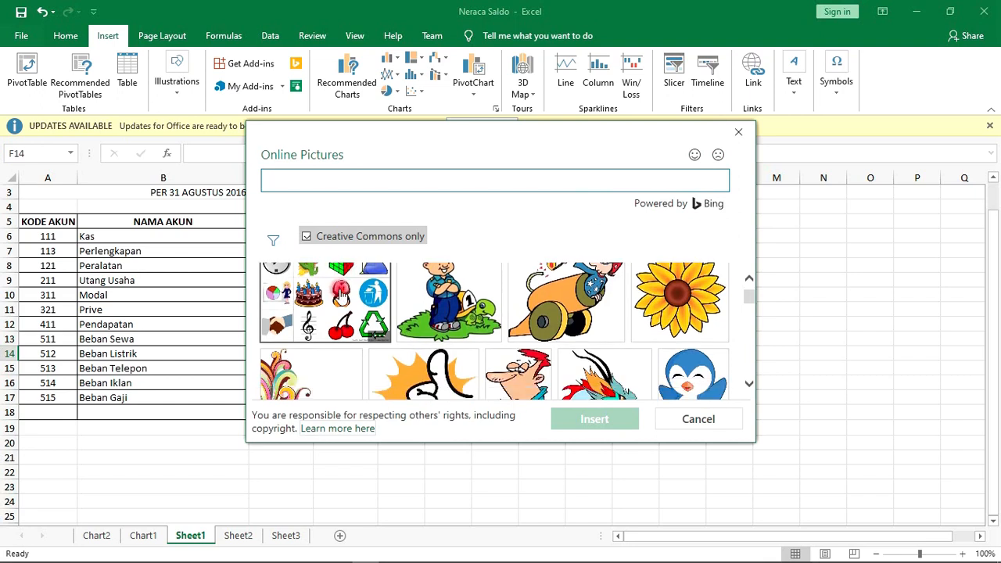
pyautogui.scroll(-6, 540, 358)
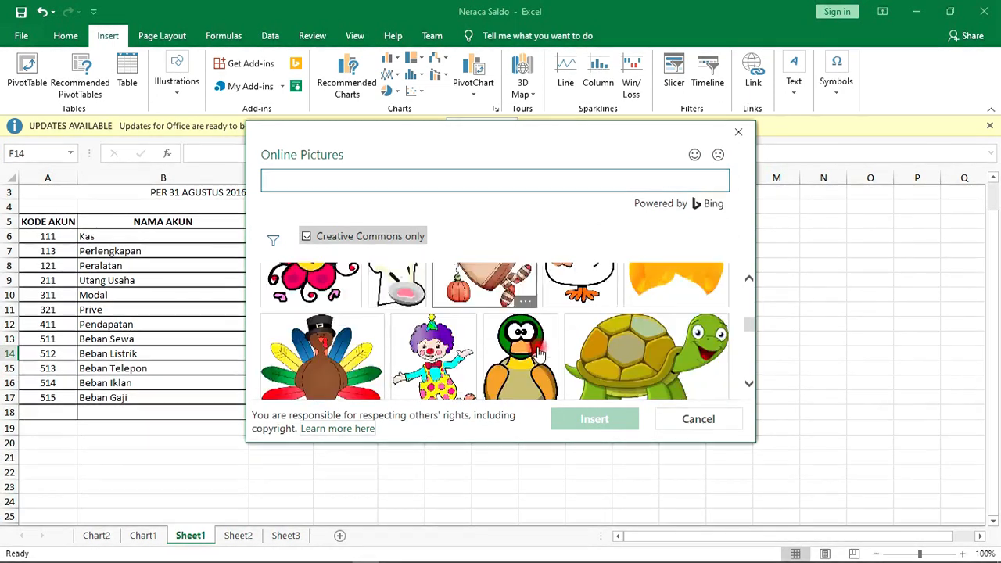
pyautogui.scroll(-1, 546, 333)
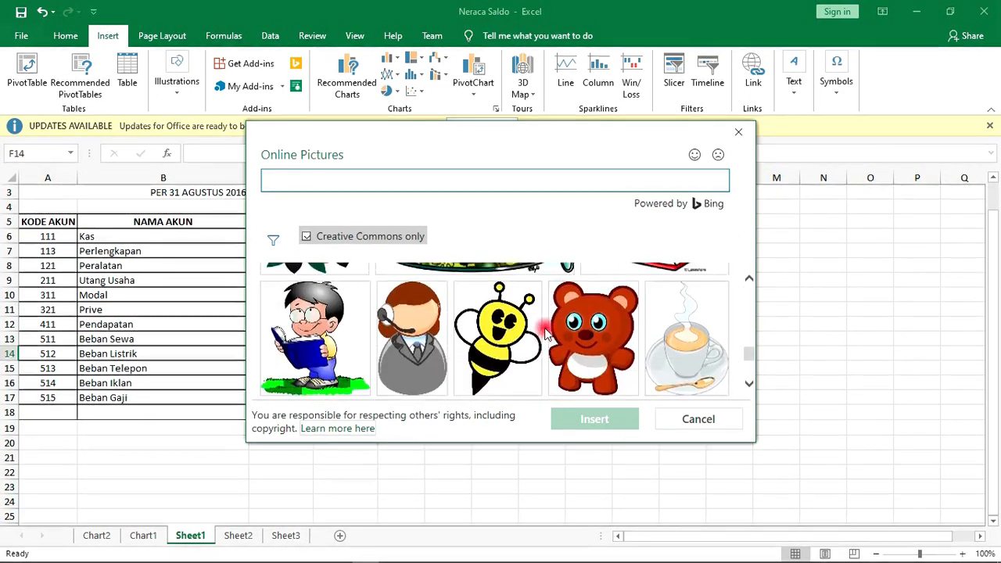
pyautogui.scroll(2, 548, 334)
pyautogui.scroll(-1, 683, 343)
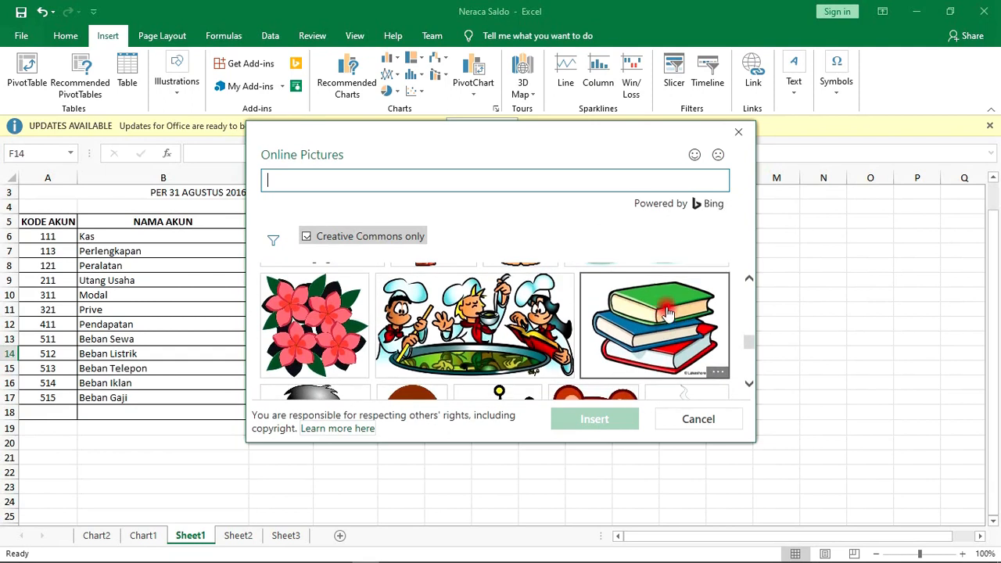
pyautogui.click(635, 329)
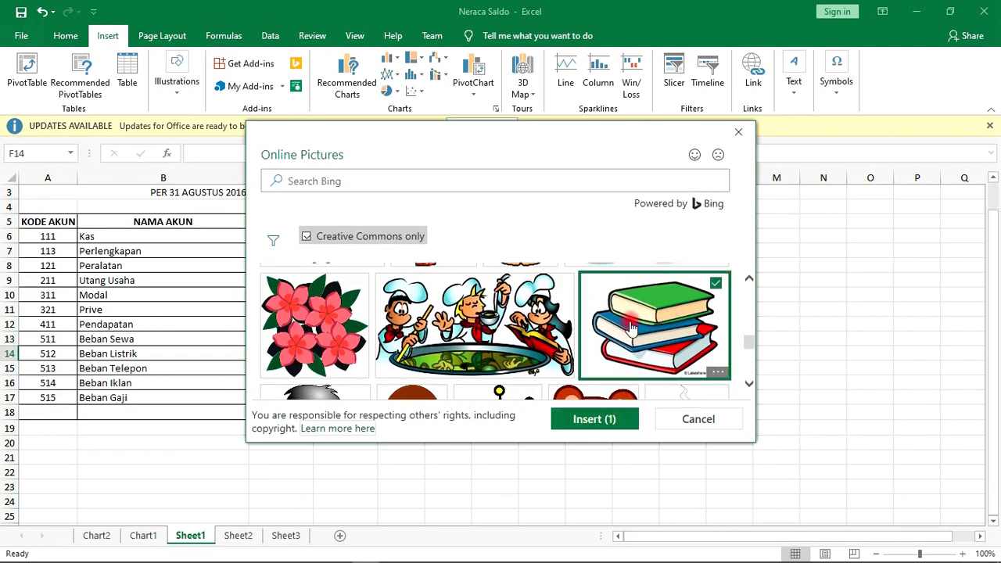
pyautogui.click(629, 419)
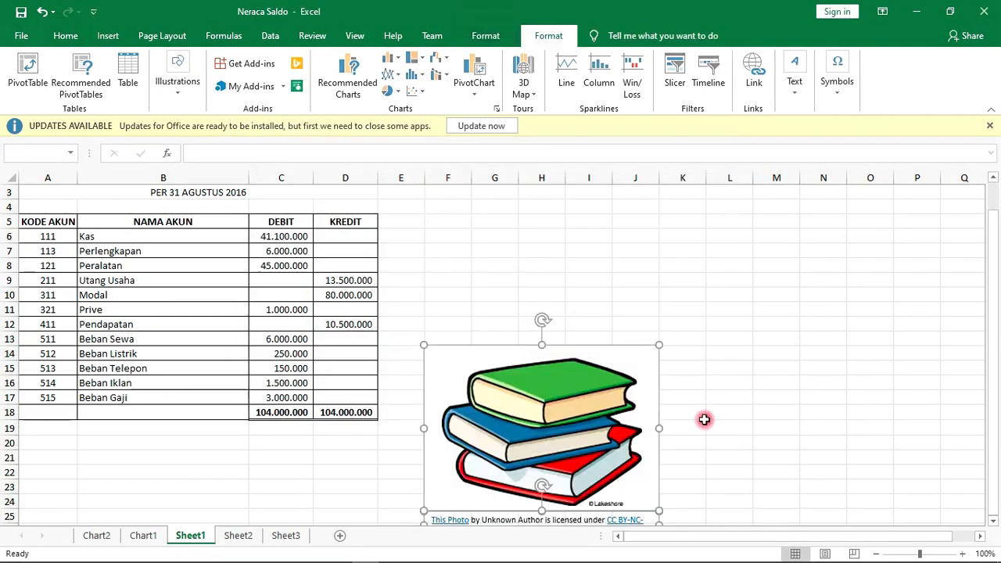
# - Move the books picture up beside the trial balance table, and delete it from the sheet
pyautogui.moveTo(576, 415); pyautogui.dragTo(566, 295)
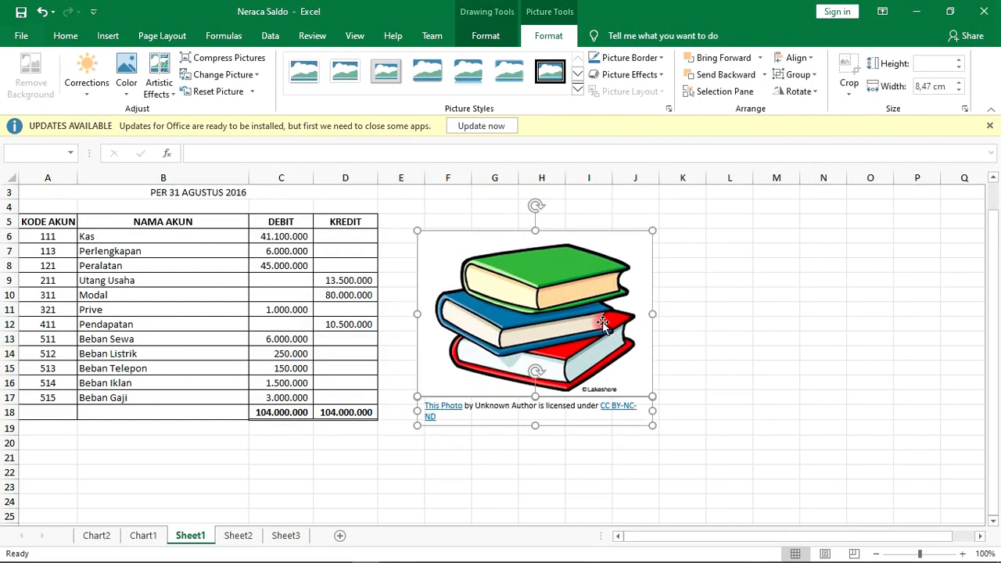
pyautogui.press('Delete')
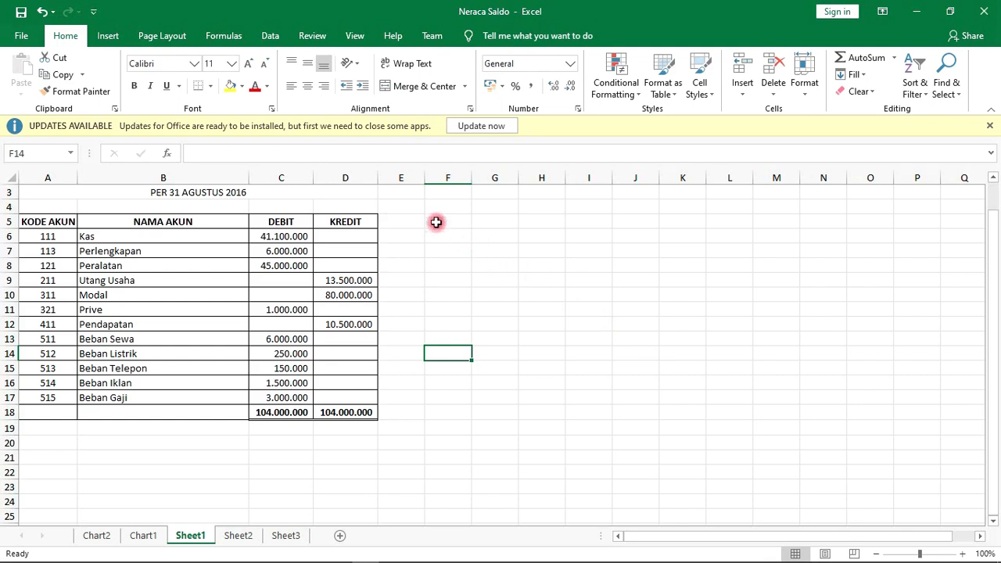
# - Open the selection of SmartArt graphics and browse the List, Hierarchy and Matrix categories and the full set of layouts
pyautogui.click(117, 37)
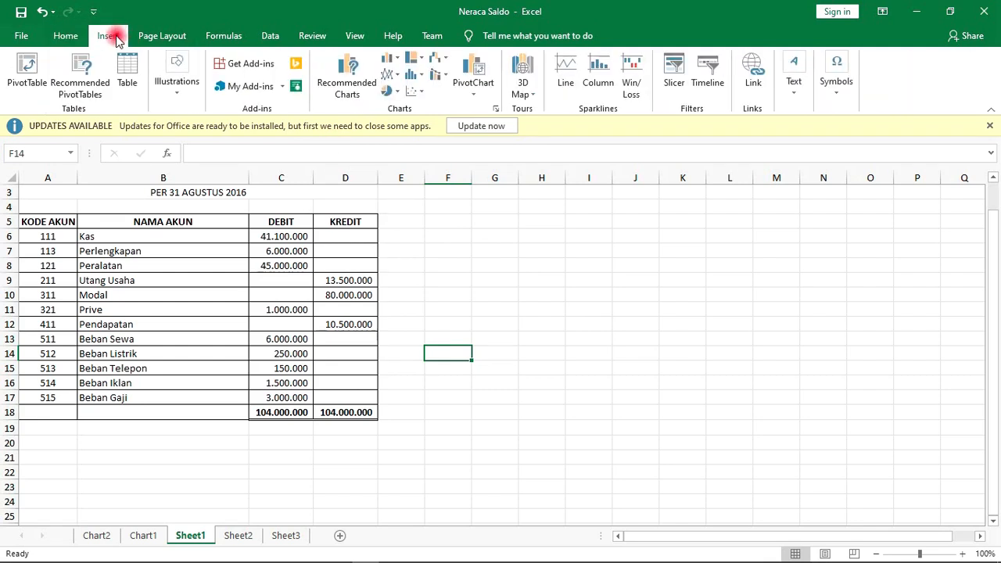
pyautogui.click(188, 94)
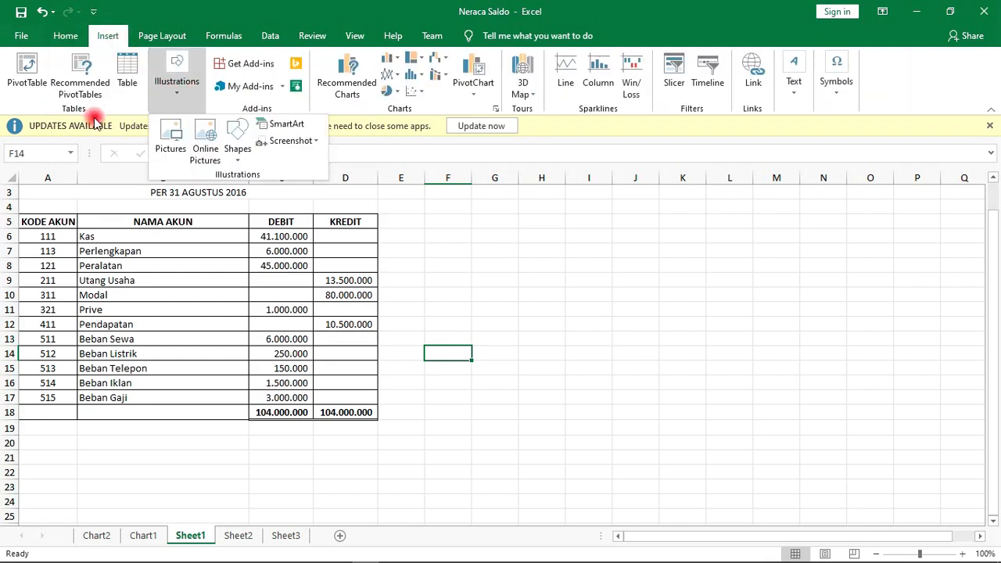
pyautogui.click(295, 126)
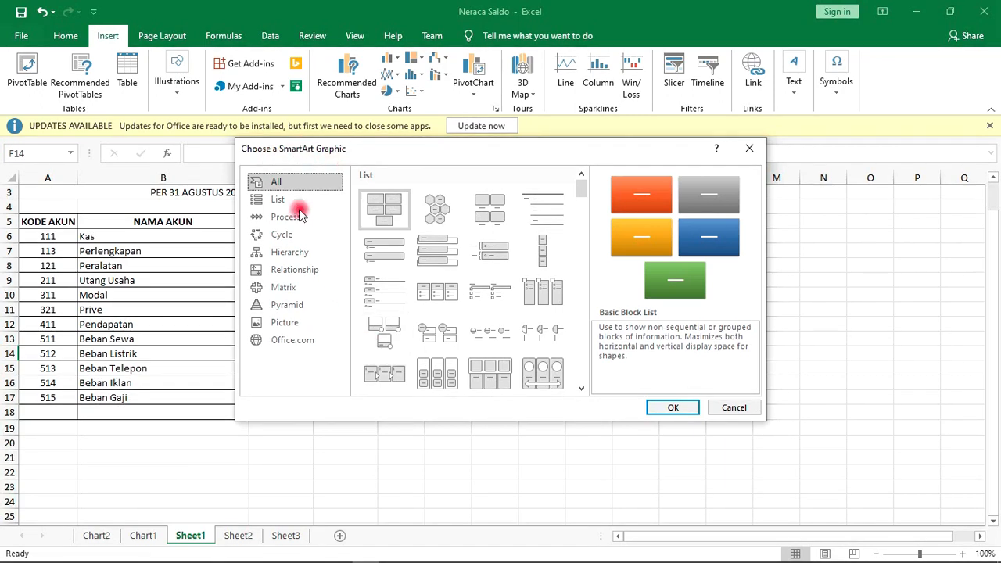
pyautogui.click(278, 199)
pyautogui.click(290, 252)
pyautogui.click(286, 287)
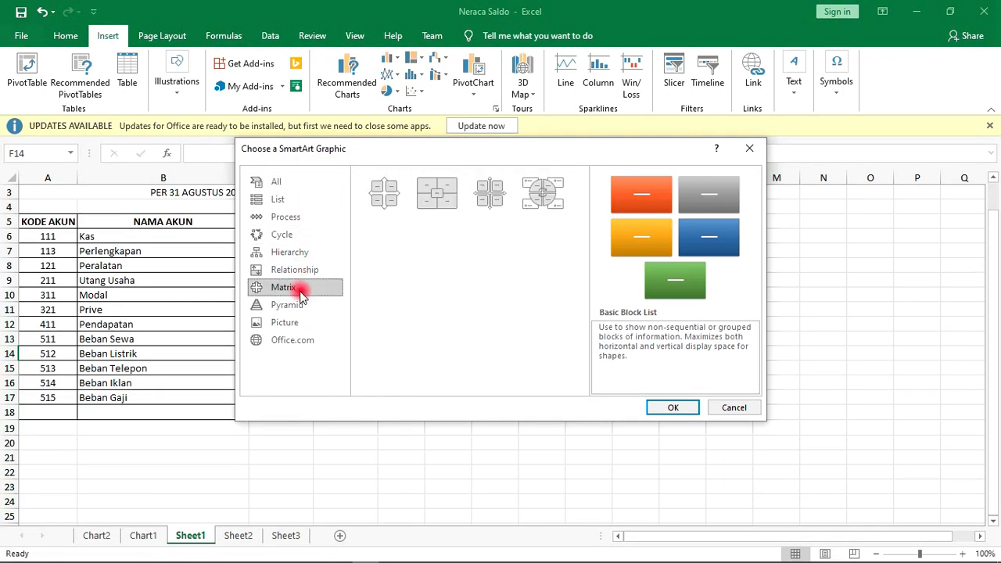
pyautogui.click(279, 183)
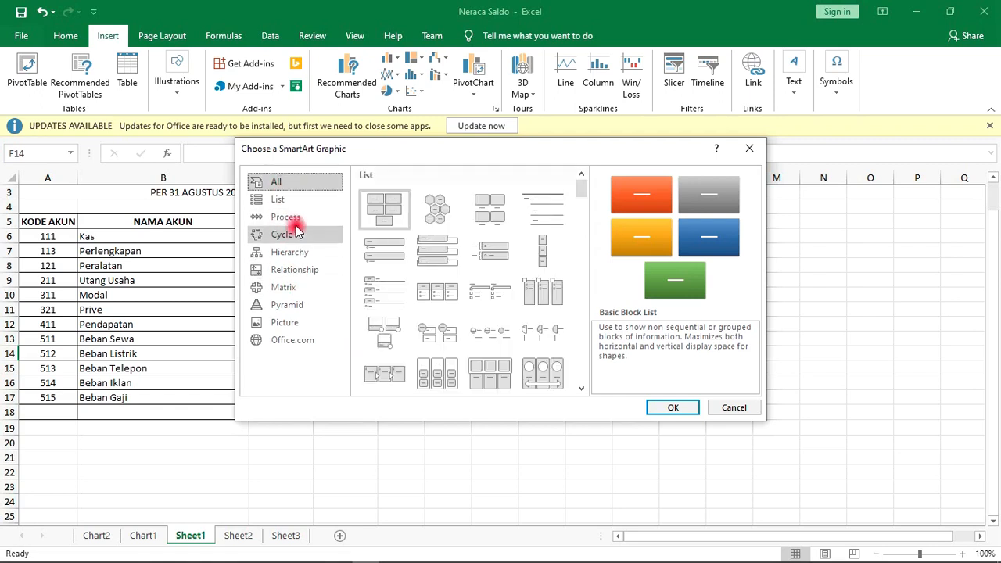
# - Insert a Basic Cycle SmartArt graphic from the Cycle category and place it beside the trial balance table
pyautogui.click(293, 218)
pyautogui.click(288, 234)
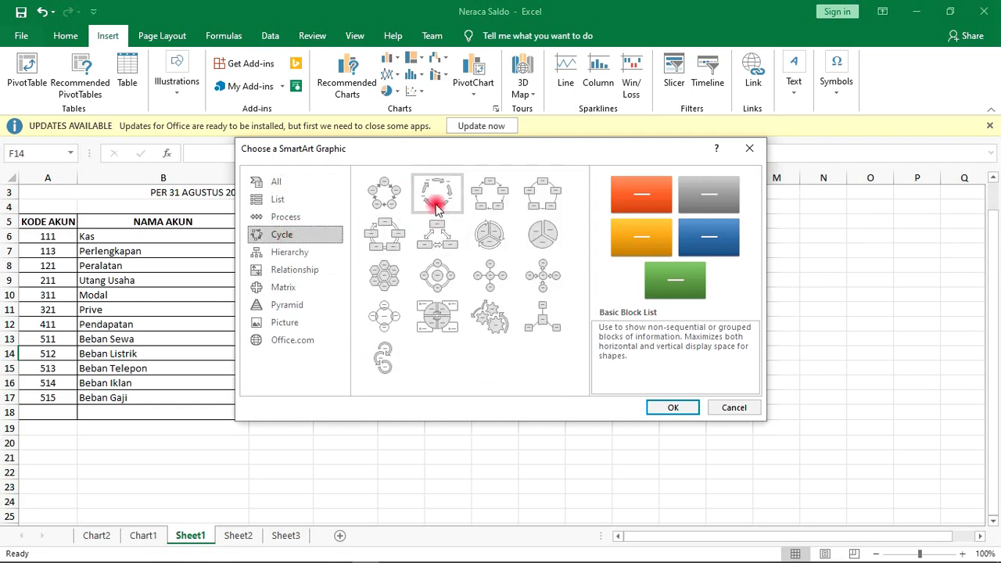
pyautogui.click(391, 194)
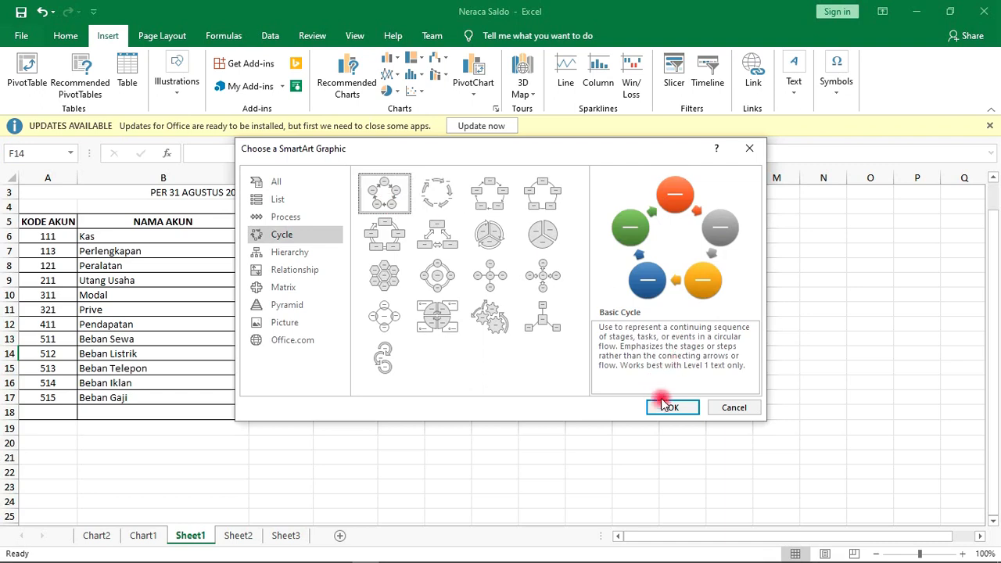
pyautogui.click(678, 412)
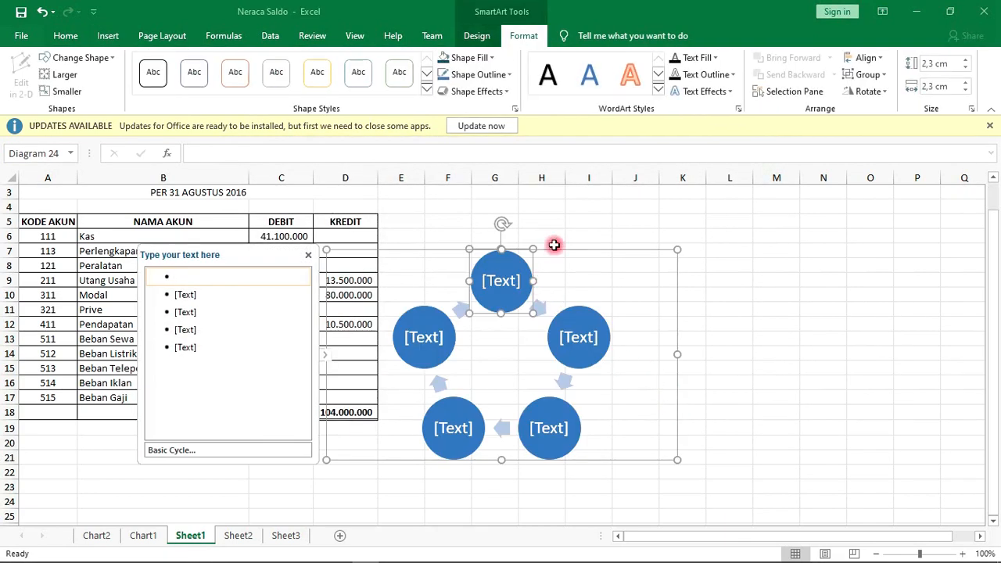
pyautogui.moveTo(560, 251); pyautogui.dragTo(643, 230)
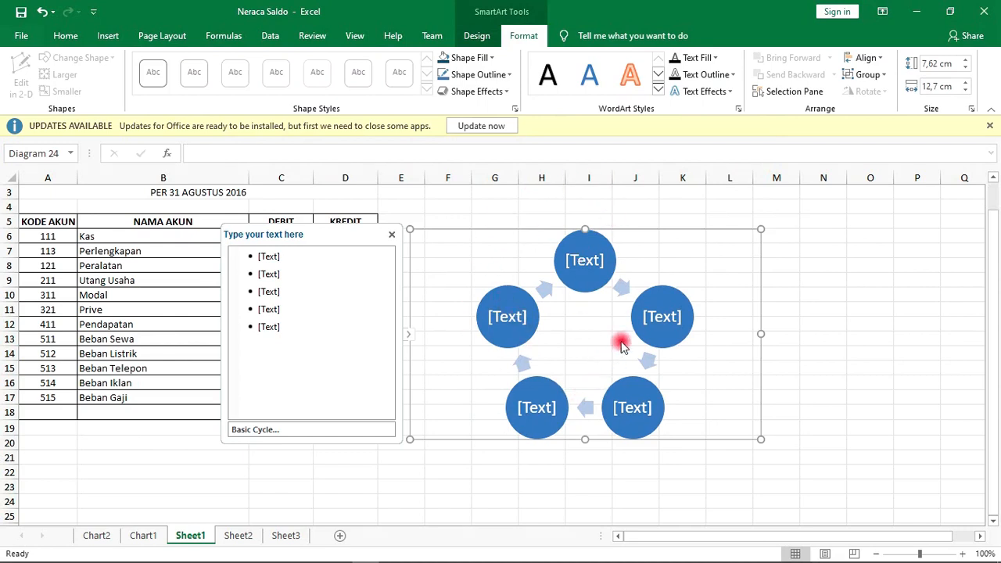
# - Move the Basic Cycle graphic up to about row 4, and toggle its text pane off and on again
pyautogui.moveTo(619, 230); pyautogui.dragTo(614, 208)
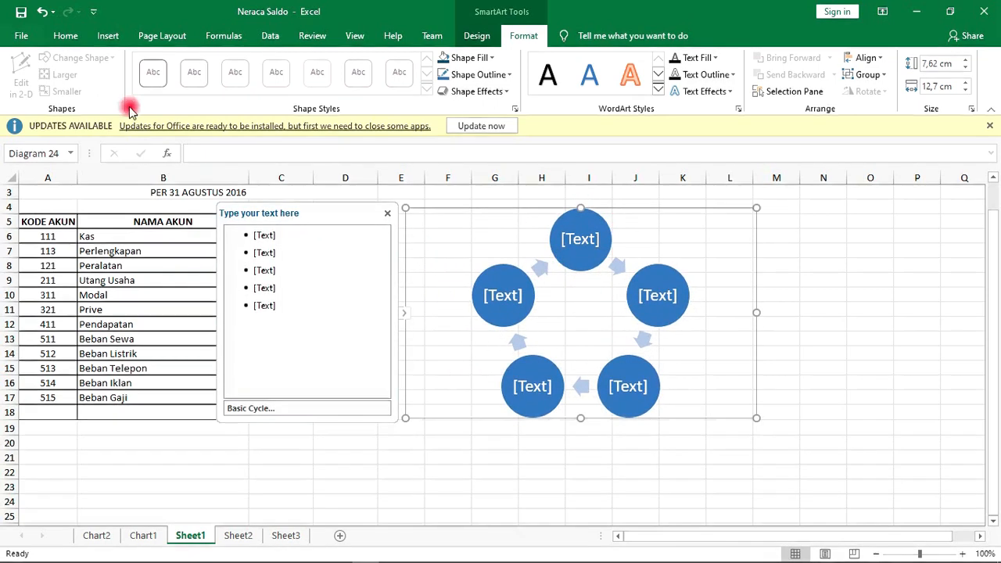
pyautogui.click(474, 36)
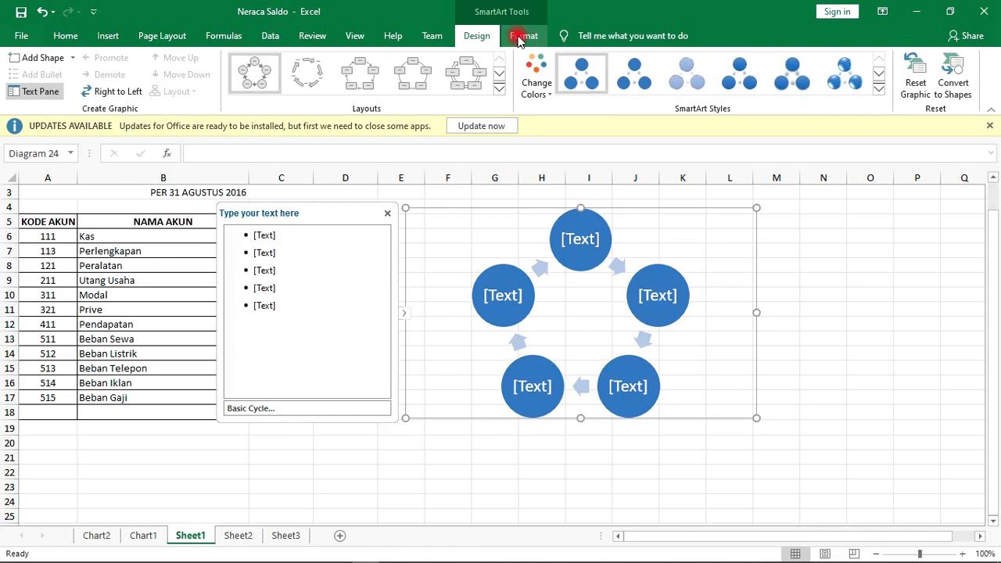
pyautogui.click(39, 92)
pyautogui.click(39, 92)
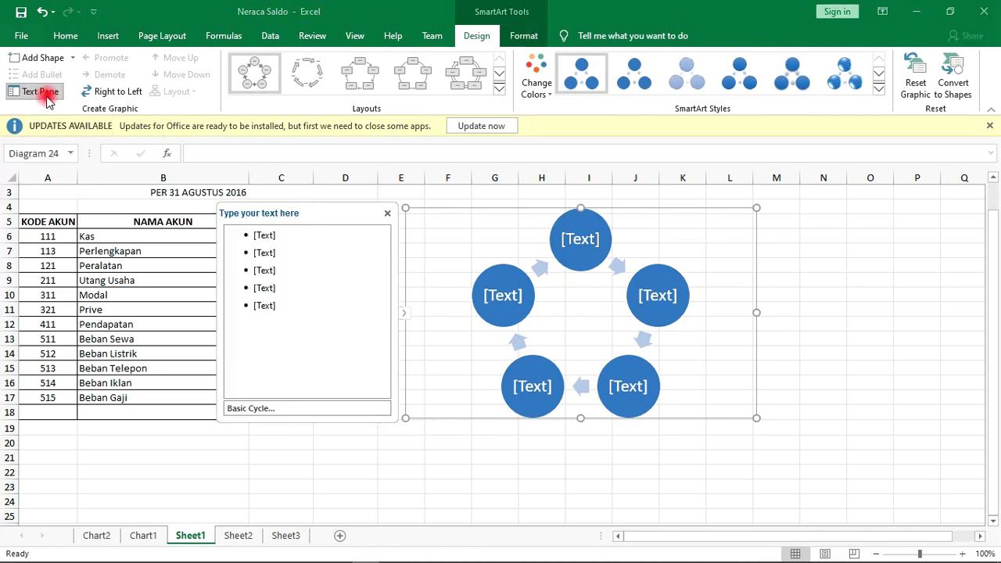
# - Label the five circles of the Basic Cycle graphic 1, 2, 3, 4 and 5 in order through its text pane
pyautogui.click(268, 235)
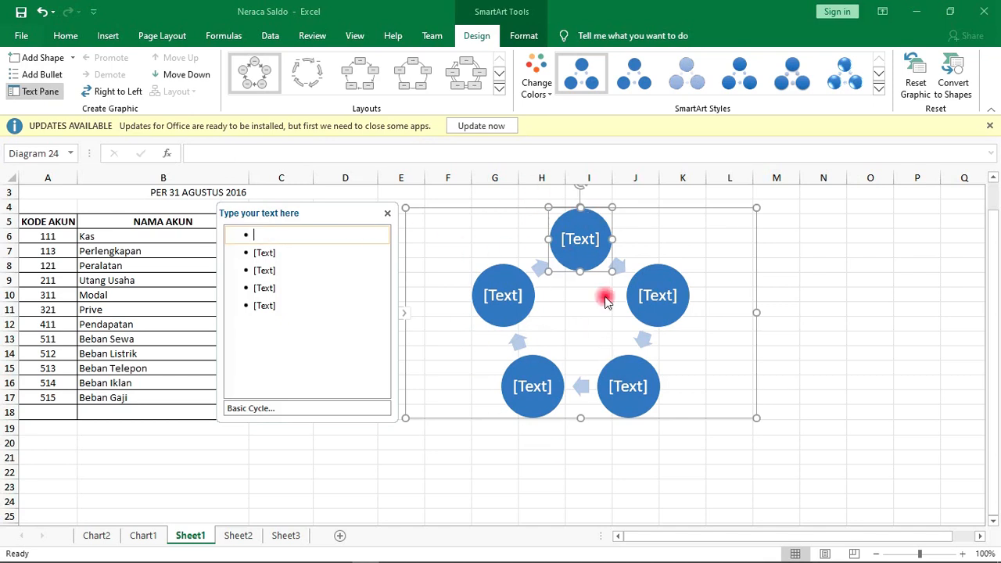
pyautogui.write('1')
pyautogui.click(270, 253)
pyautogui.write('2')
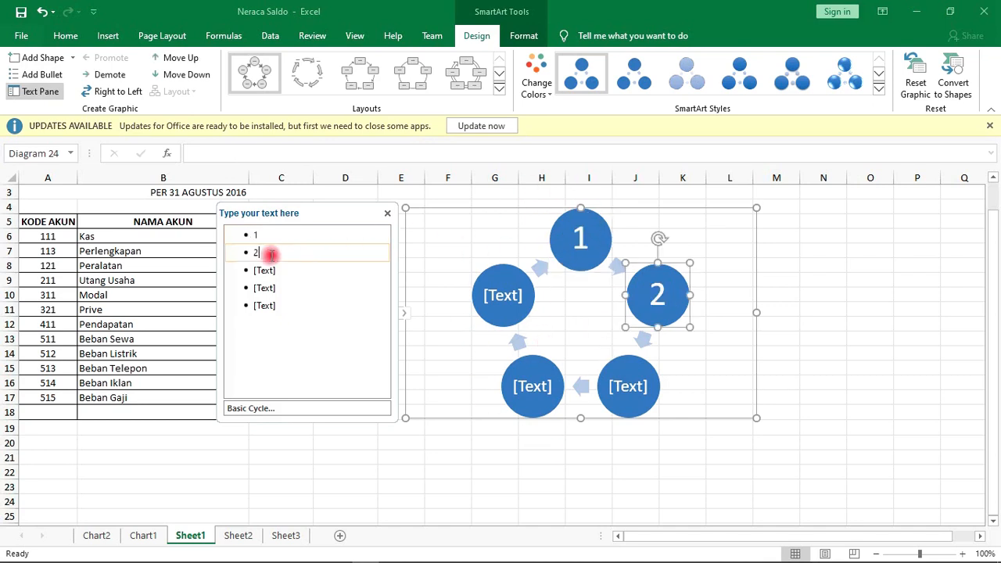
pyautogui.click(270, 270)
pyautogui.write('3')
pyautogui.click(271, 287)
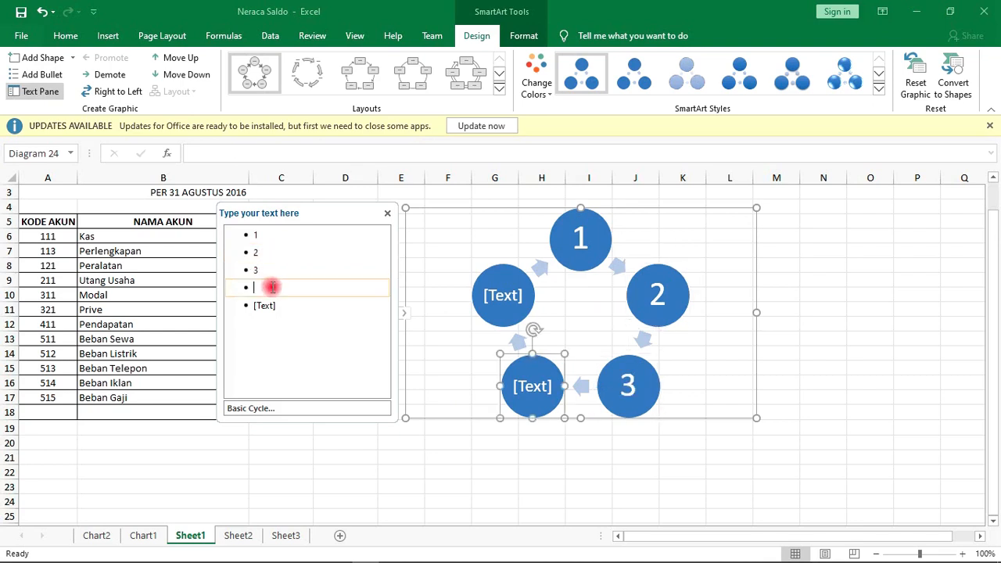
pyautogui.write('4')
pyautogui.click(276, 306)
pyautogui.write('5')
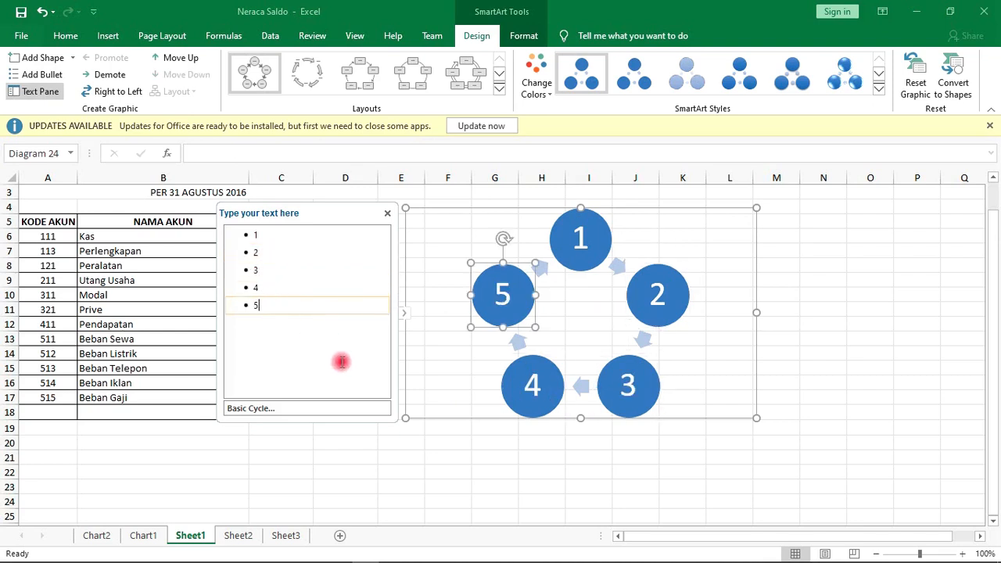
pyautogui.click(784, 234)
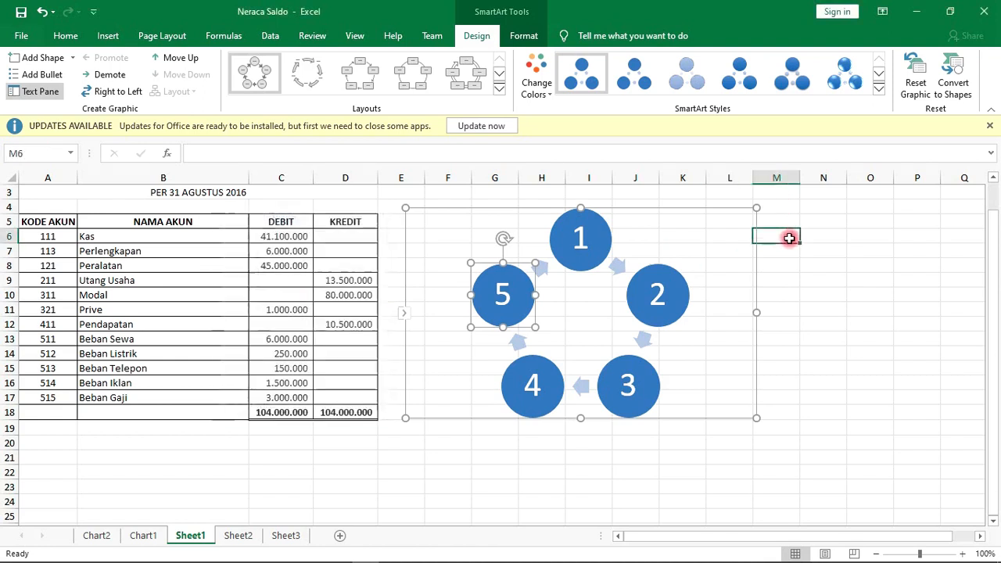
pyautogui.click(579, 250)
pyautogui.click(504, 293)
pyautogui.click(536, 383)
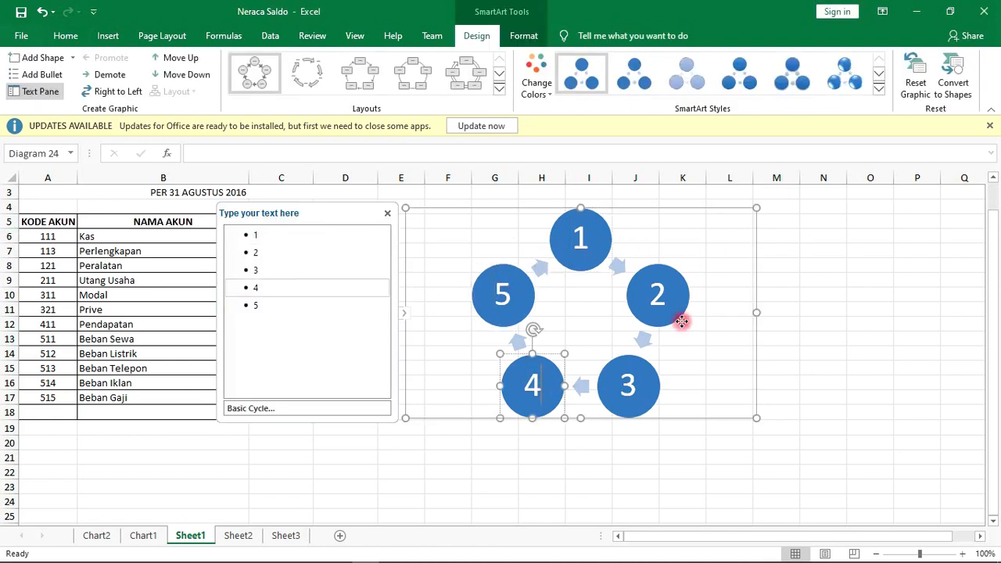
pyautogui.click(667, 303)
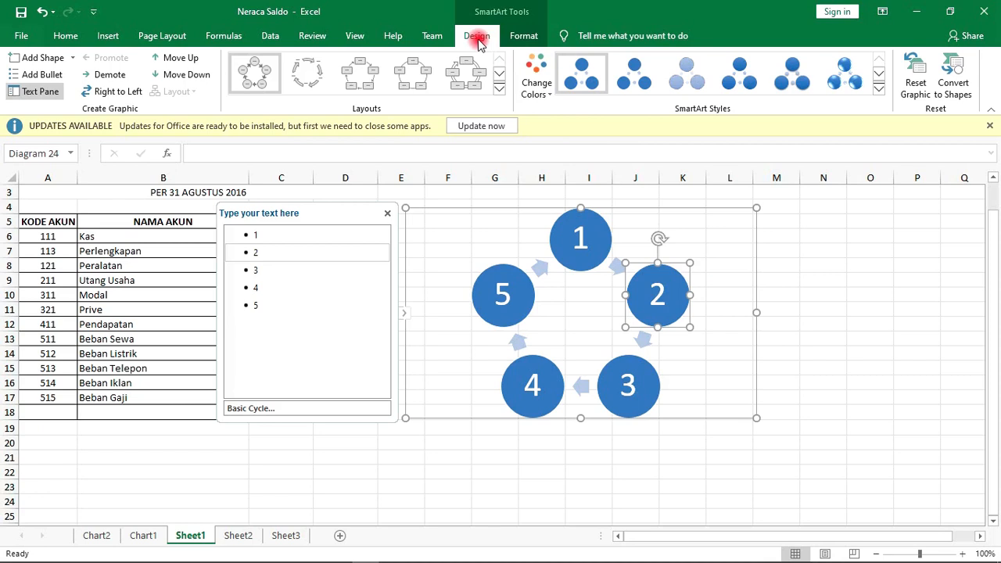
pyautogui.click(600, 238)
pyautogui.click(869, 279)
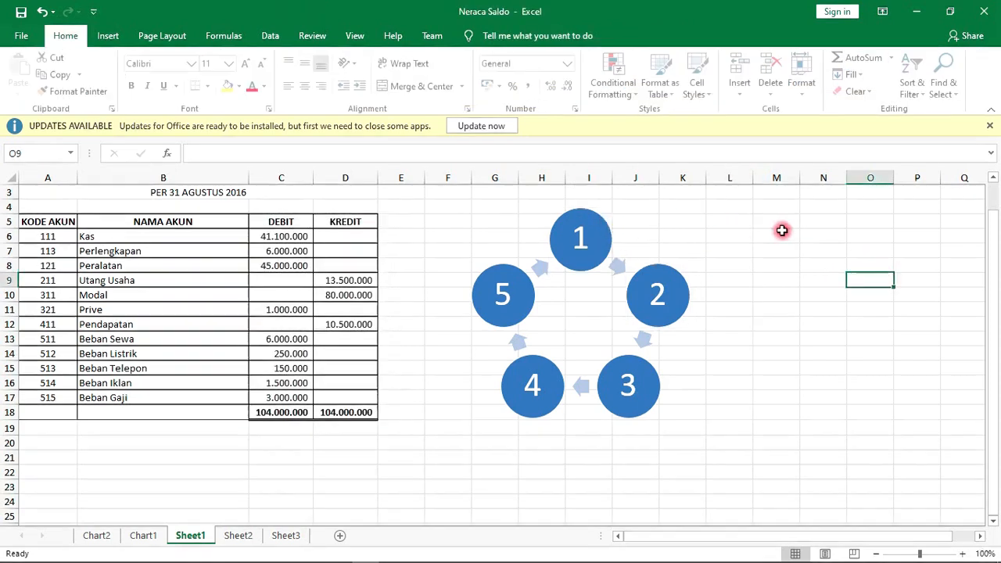
# - Change the layout of the numbered Basic Cycle graphic to Gear
pyautogui.click(663, 232)
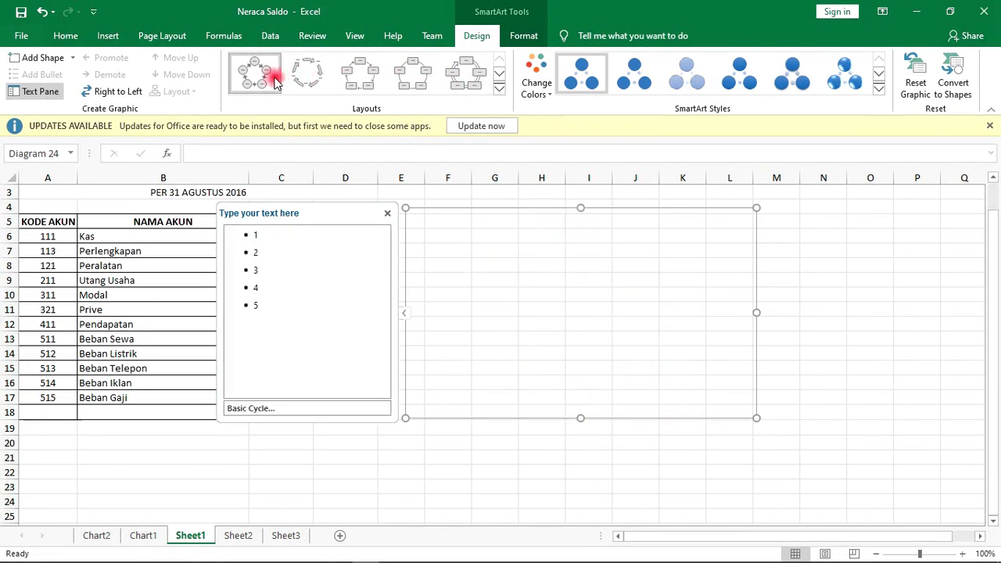
pyautogui.click(499, 89)
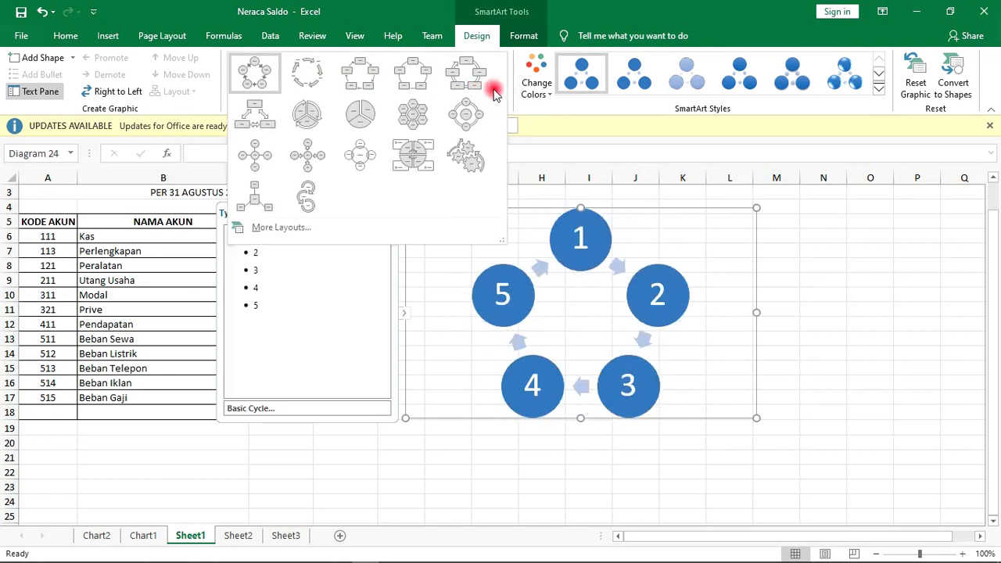
pyautogui.click(463, 157)
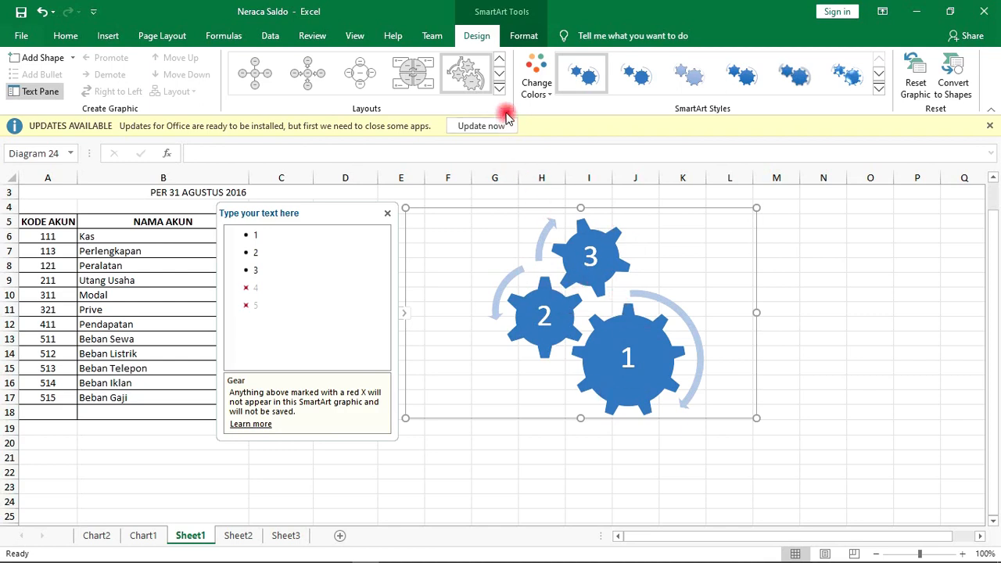
# - Browse the full range of SmartArt layout categories and change the graphic to the Cycle Matrix layout from the Matrix category
pyautogui.click(499, 88)
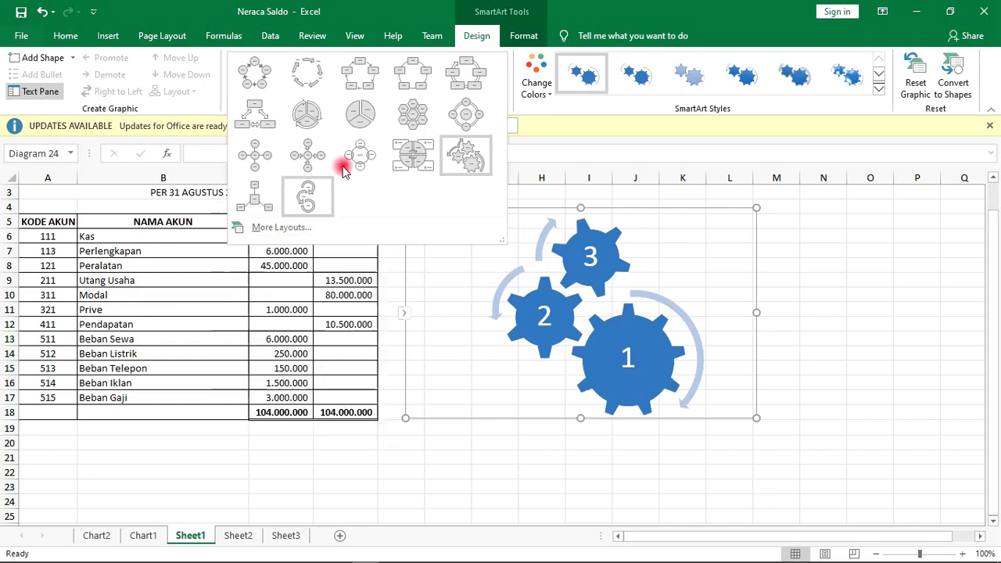
pyautogui.click(265, 232)
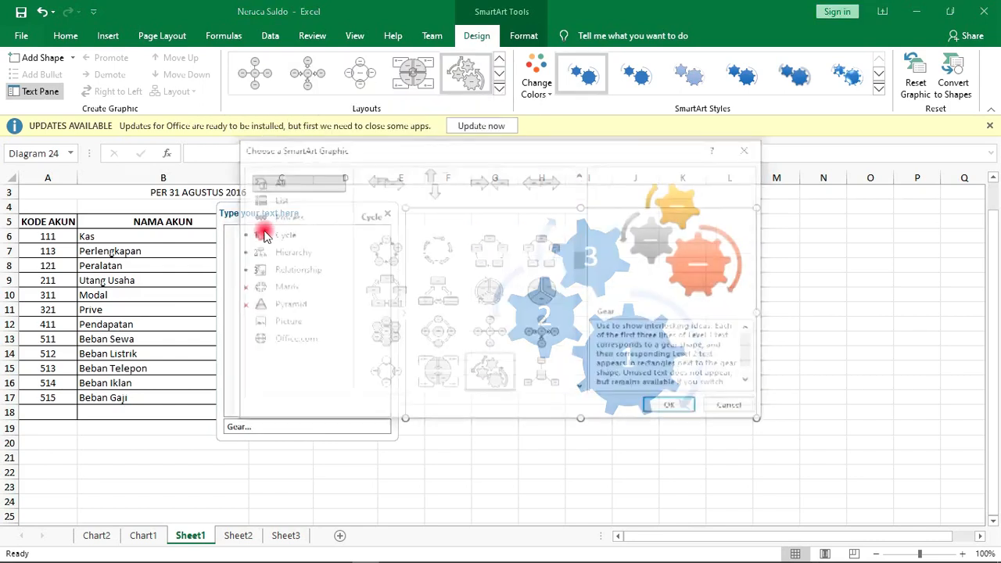
pyautogui.click(278, 201)
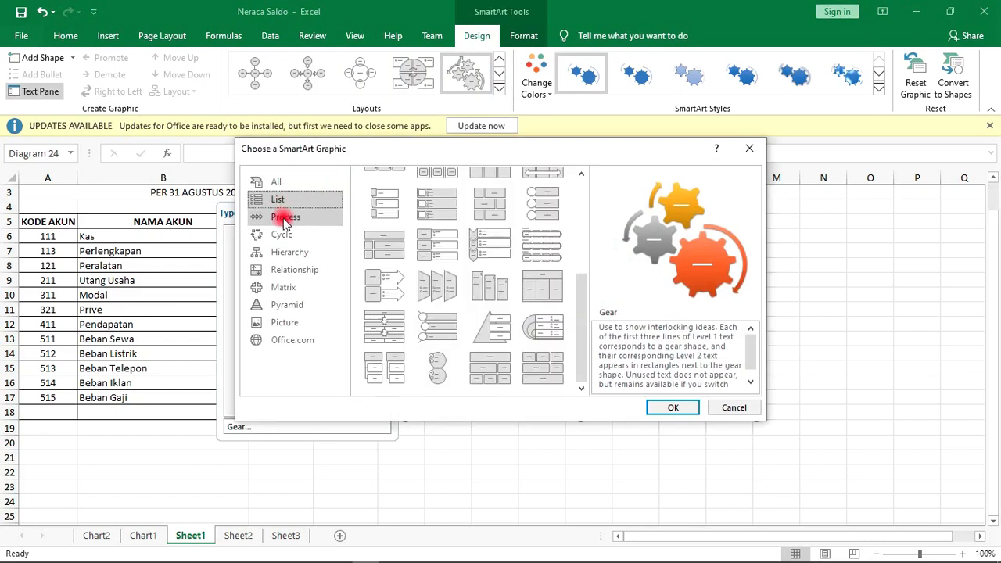
pyautogui.click(285, 222)
pyautogui.click(284, 234)
pyautogui.click(286, 252)
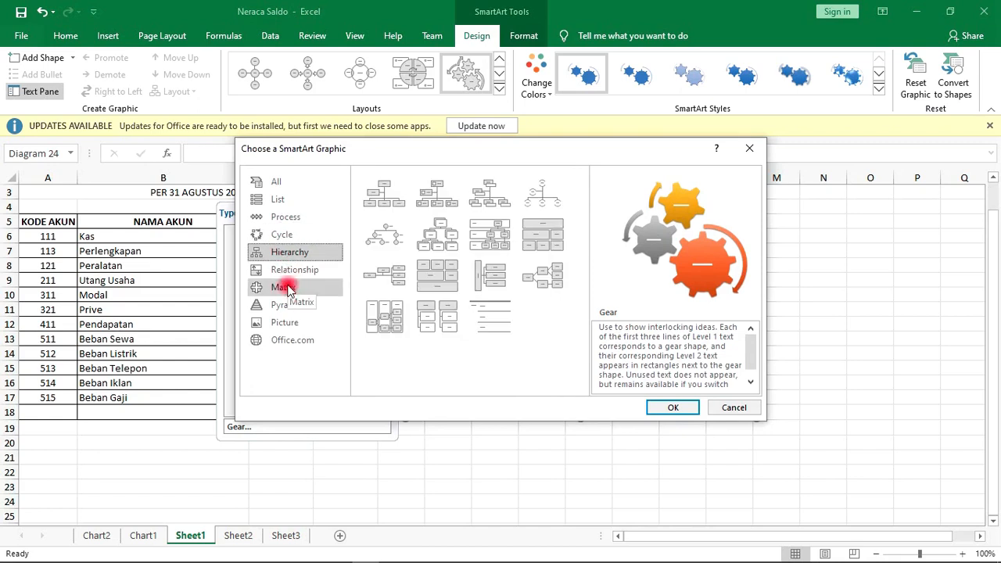
pyautogui.click(285, 304)
pyautogui.click(291, 289)
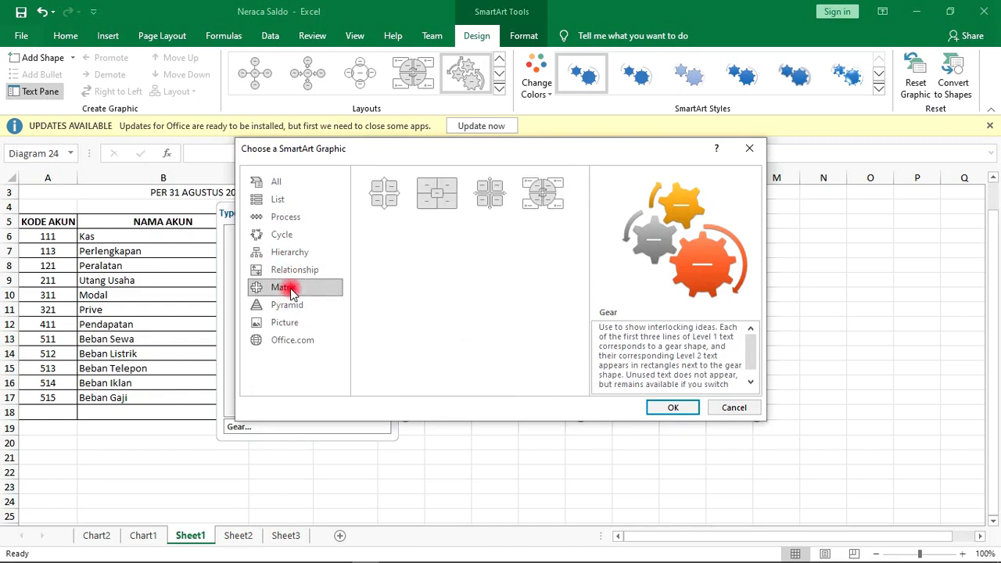
pyautogui.click(543, 193)
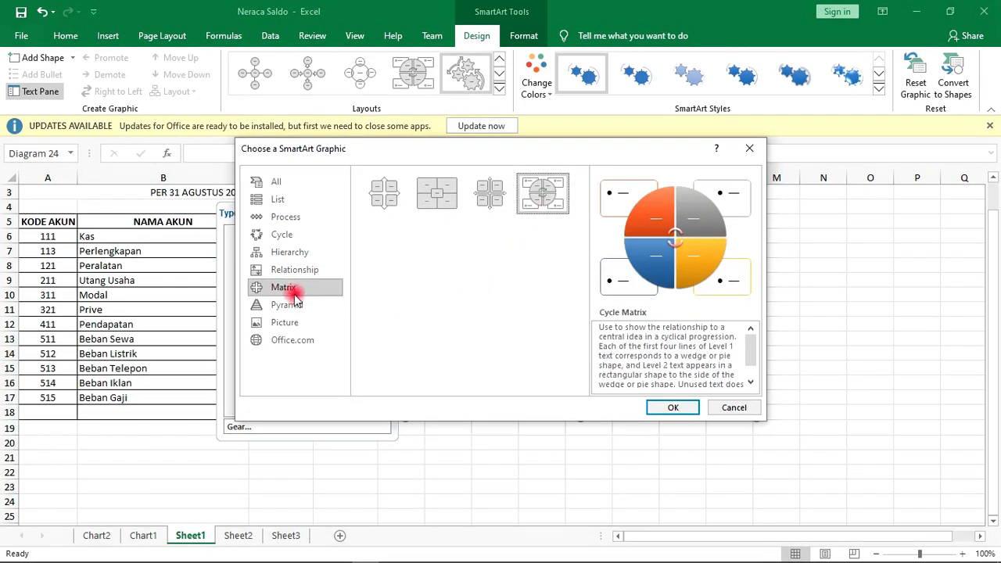
pyautogui.click(673, 408)
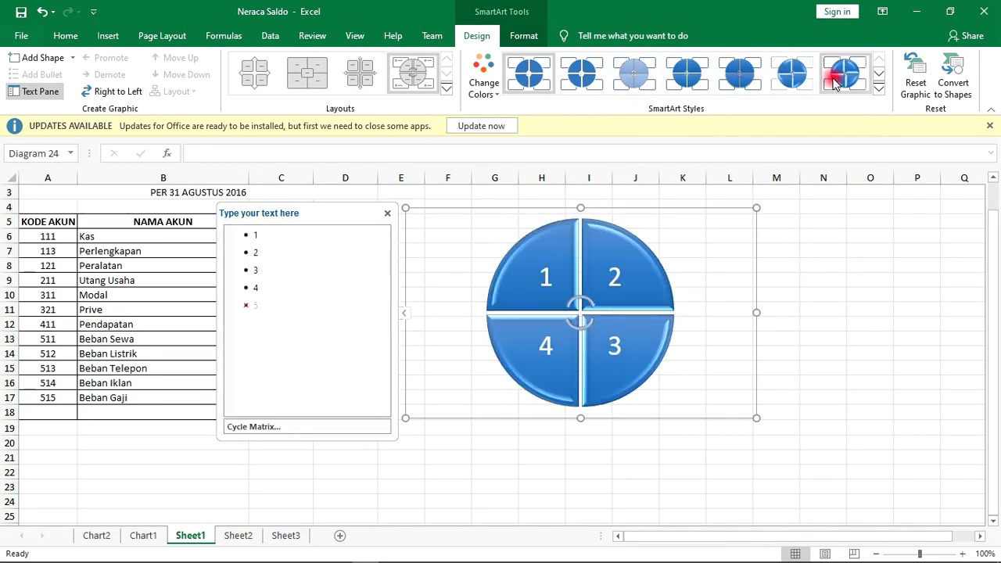
# - Apply the tilted 3-D SmartArt style with a thick edge to the Cycle Matrix graphic, and shift the graphic slightly down
pyautogui.click(879, 88)
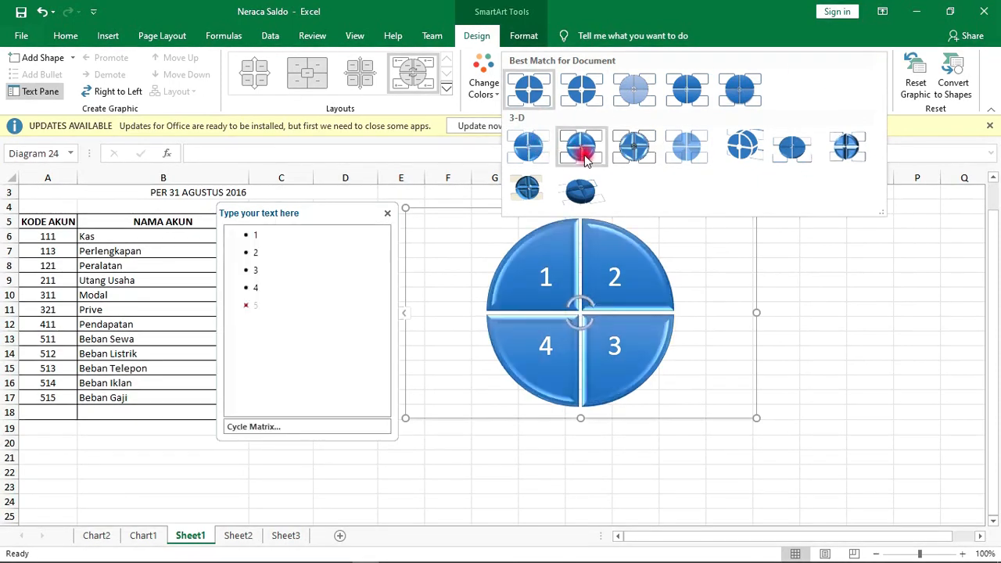
pyautogui.click(753, 156)
pyautogui.click(825, 266)
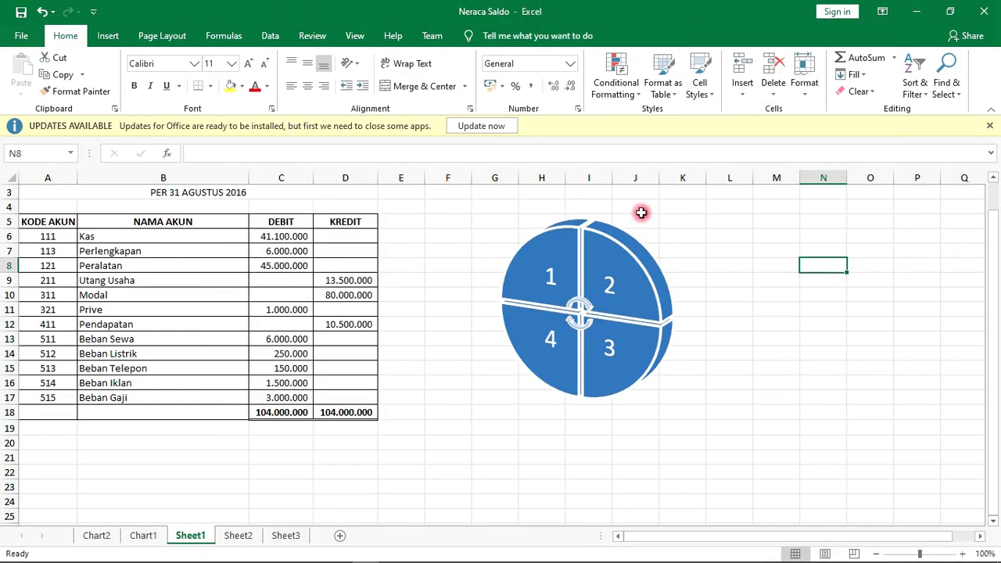
pyautogui.click(630, 230)
pyautogui.moveTo(628, 208); pyautogui.dragTo(634, 227)
# - Turn on the Recolor Pictures in SmartArt Graphic option for the Cycle Matrix graphic
pyautogui.click(485, 85)
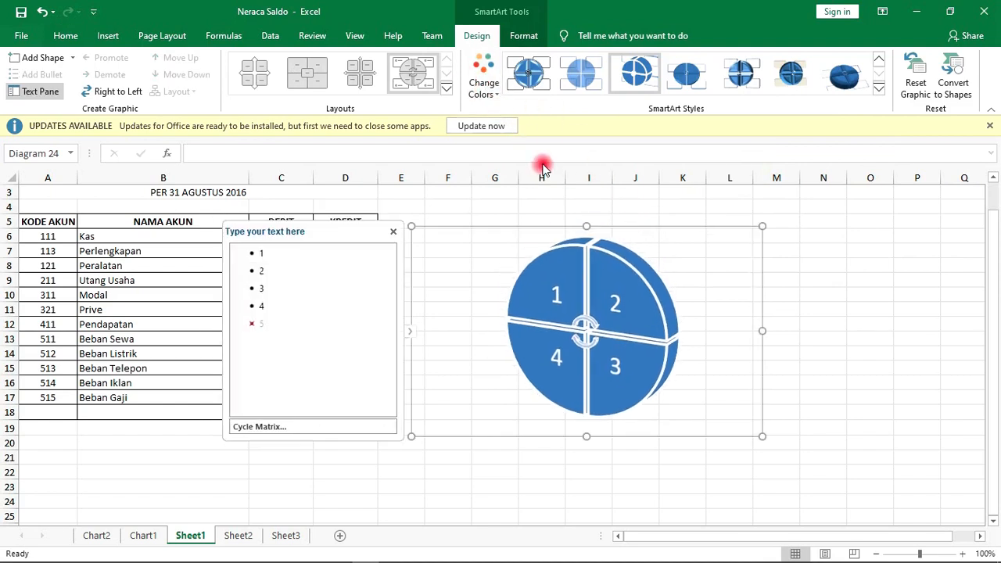
pyautogui.click(490, 92)
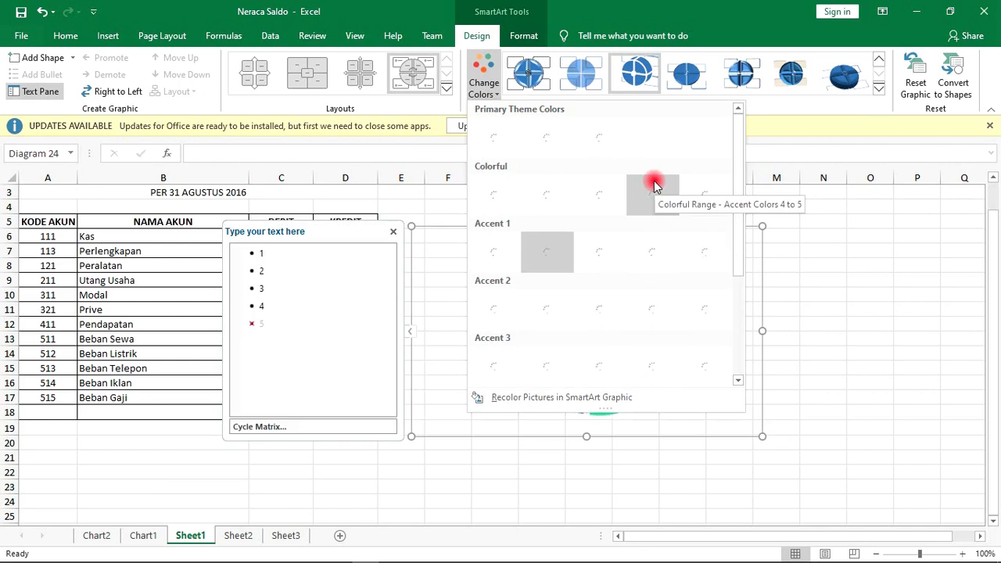
pyautogui.click(561, 399)
# - Try the first and second Primary Theme Colors variants on the Cycle Matrix graphic
pyautogui.click(484, 87)
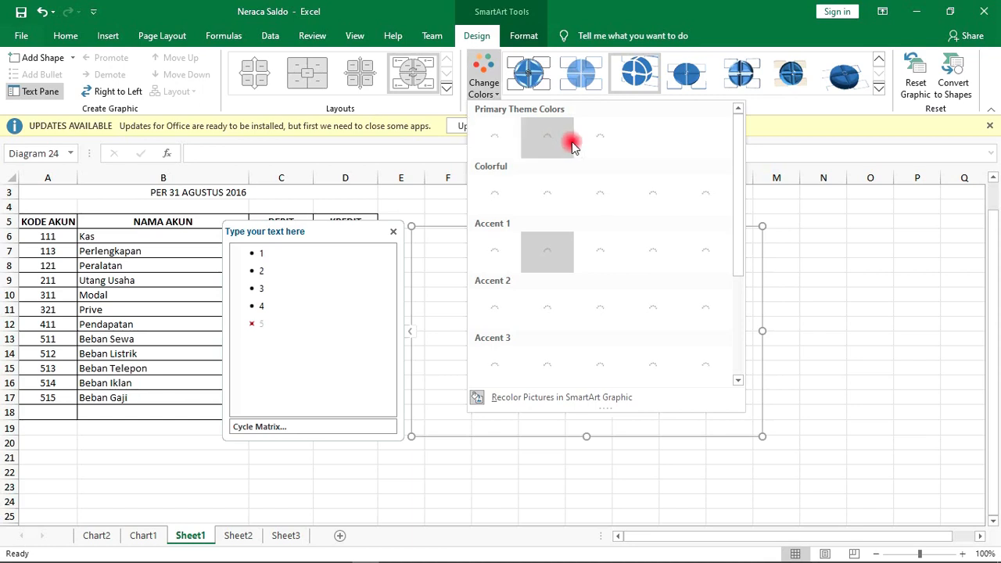
pyautogui.click(512, 139)
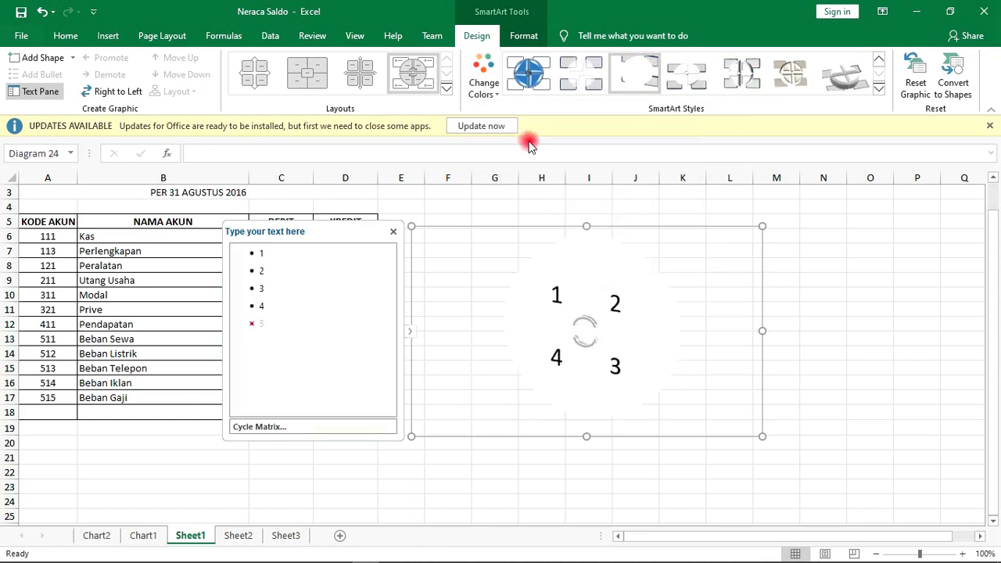
pyautogui.click(477, 85)
pyautogui.click(557, 149)
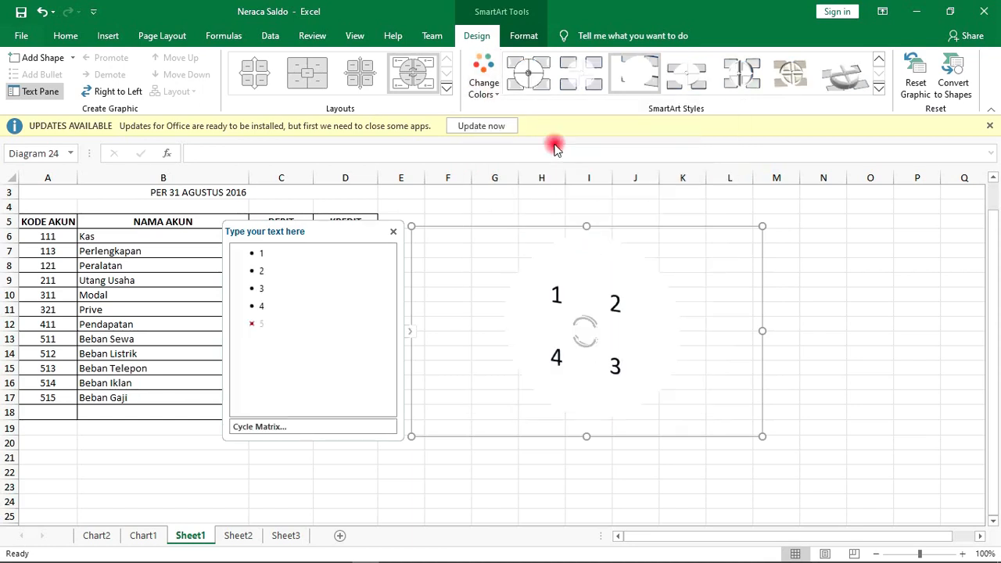
# - Recolour the Cycle Matrix graphic with the third Accent 4 variant, in graduated orange shades
pyautogui.click(490, 83)
pyautogui.scroll(-2, 553, 309)
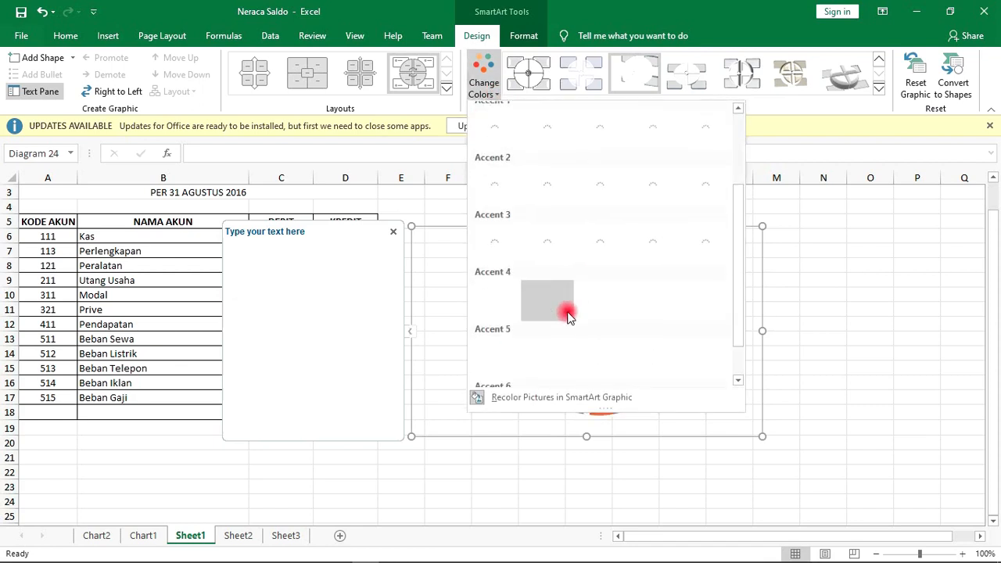
pyautogui.click(619, 307)
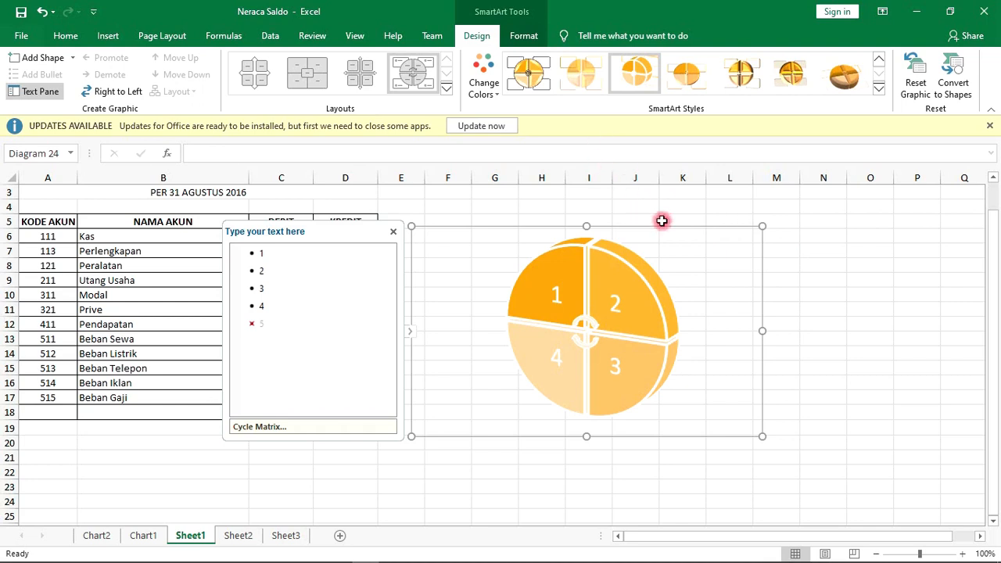
# - Move the Cycle Matrix graphic slightly to the right on the sheet, and reset all its formatting
pyautogui.click(814, 309)
pyautogui.click(576, 245)
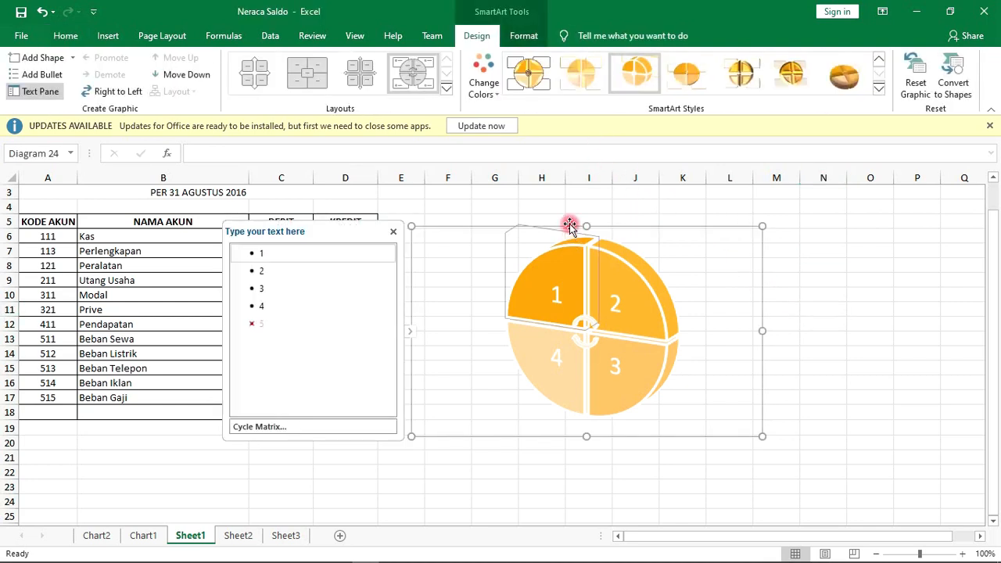
pyautogui.click(620, 250)
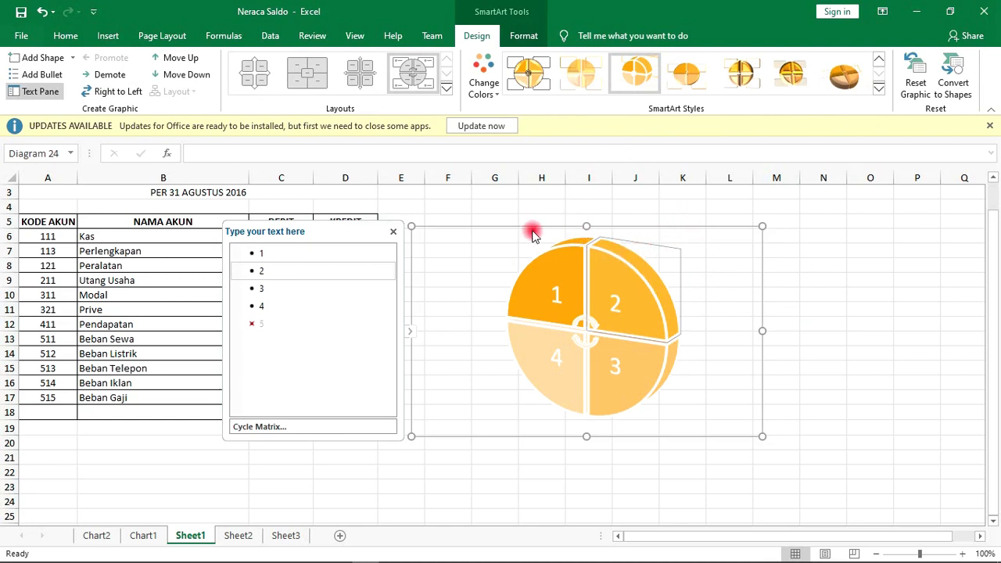
pyautogui.moveTo(537, 227)
pyautogui.mouseDown()
pyautogui.moveTo(574, 250)
pyautogui.moveTo(557, 223)
pyautogui.mouseUp()
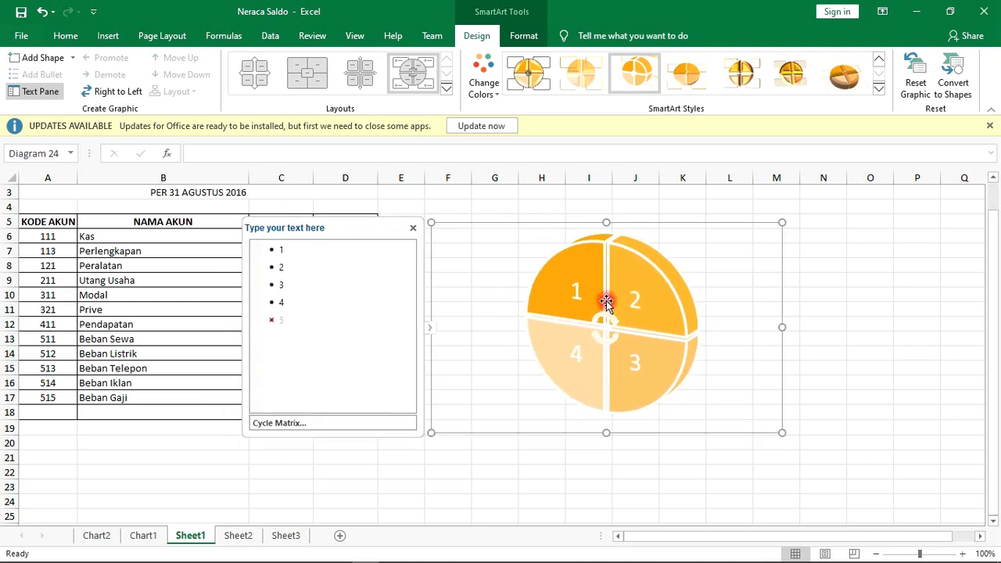
pyautogui.click(911, 85)
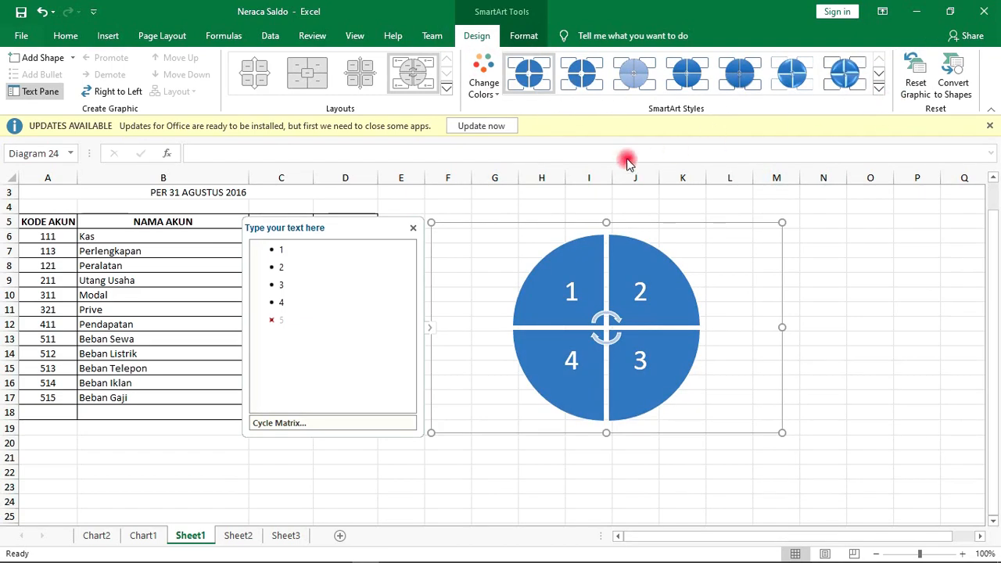
# - Try the grey second Accent 3 variant on the Cycle Matrix graphic, and recolour it with the graduated blue third Accent 1 variant
pyautogui.click(497, 97)
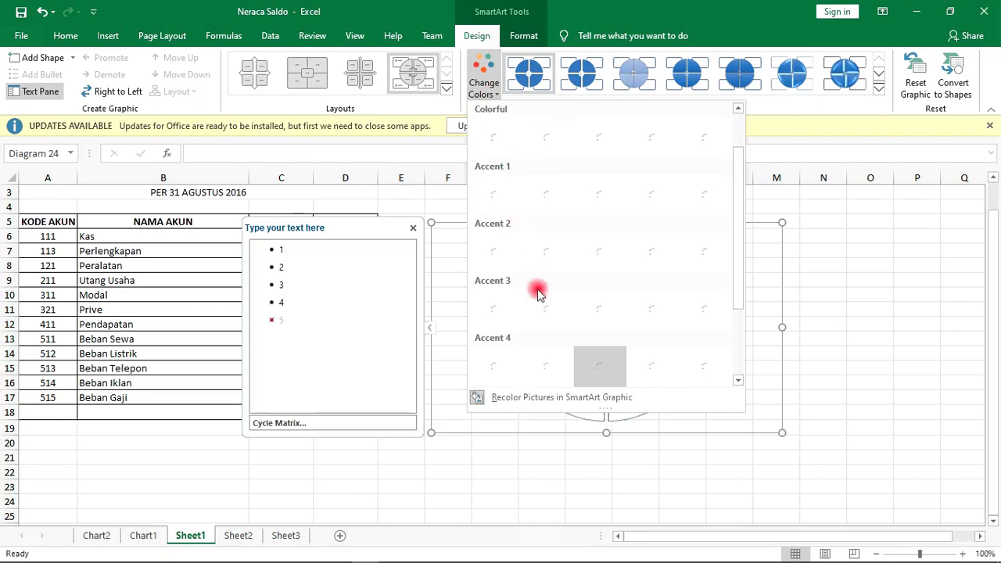
pyautogui.click(538, 294)
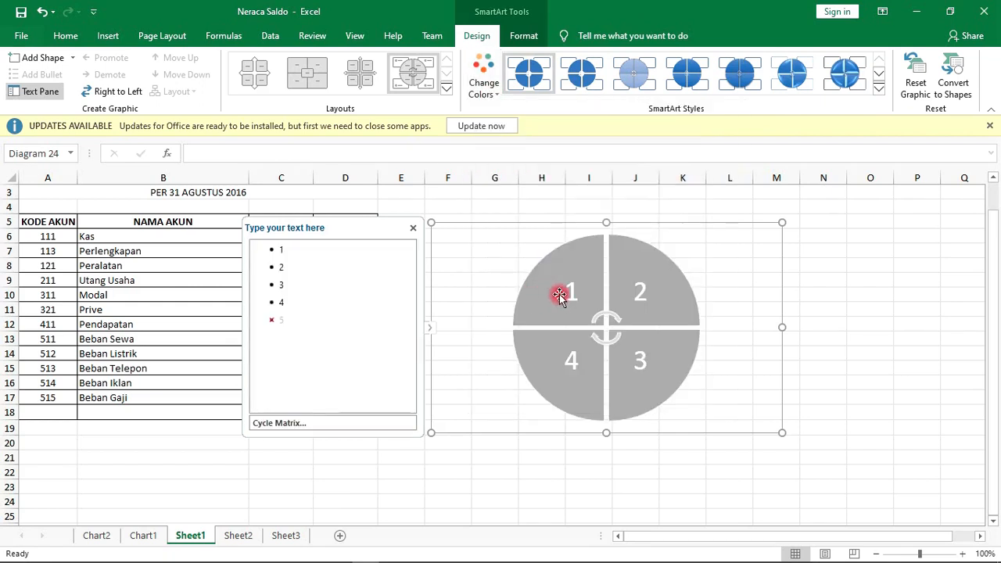
pyautogui.click(488, 87)
pyautogui.click(591, 259)
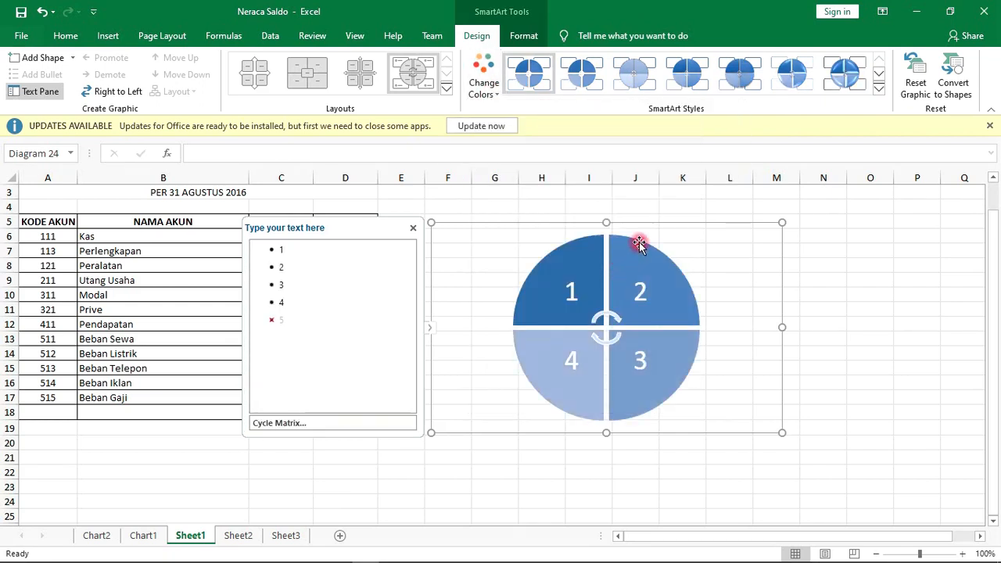
# - Apply the fifth 3-D SmartArt style to the Cycle Matrix graphic and deselect it
pyautogui.click(878, 88)
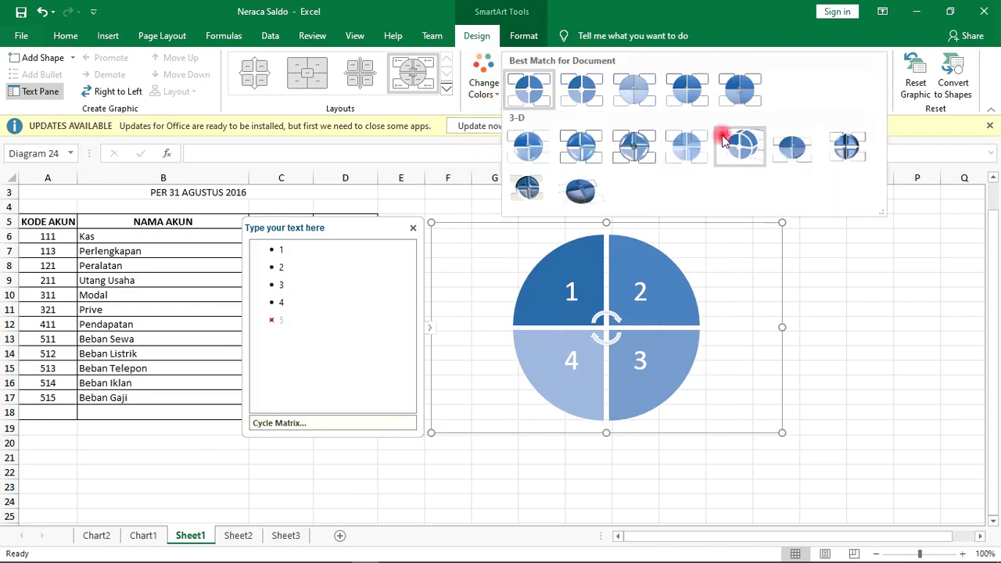
pyautogui.click(742, 148)
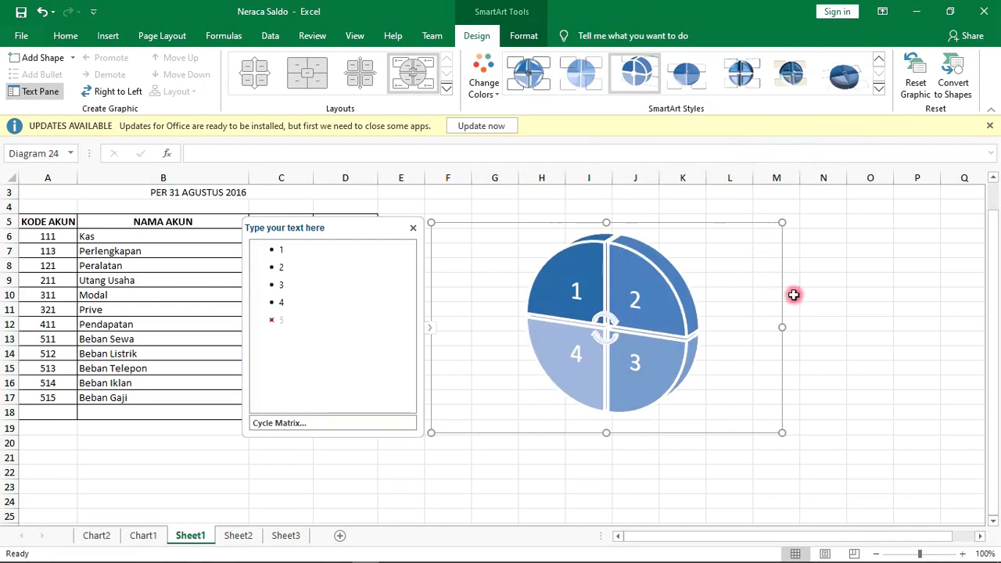
pyautogui.click(811, 306)
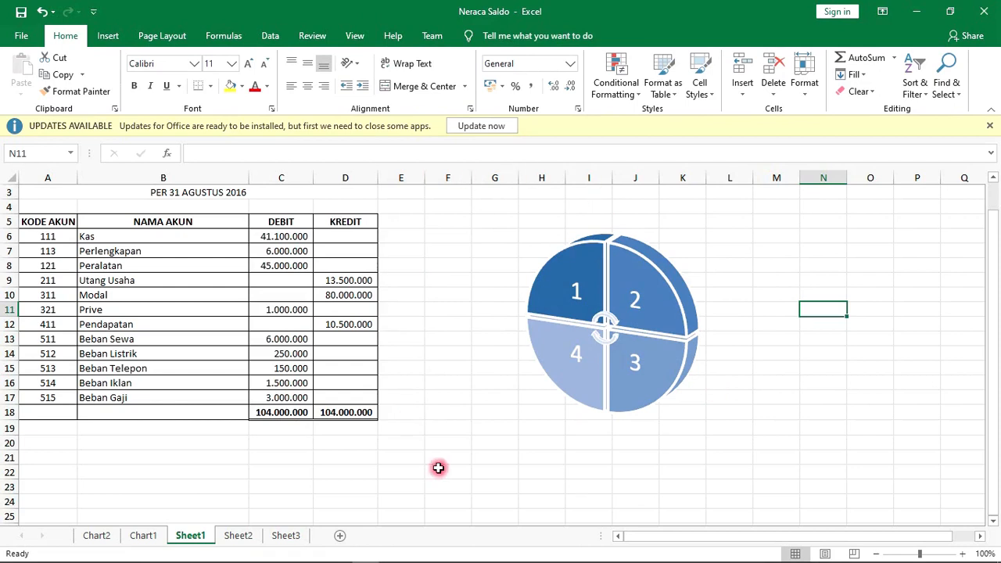
# - Delete the Cycle Matrix graphic from Sheet1
pyautogui.click(548, 299)
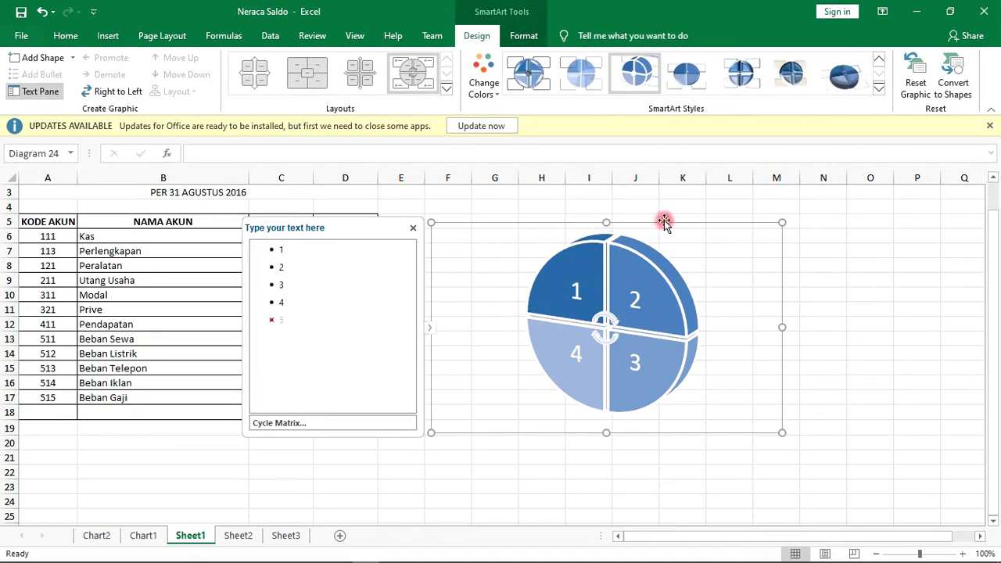
pyautogui.press('Delete')
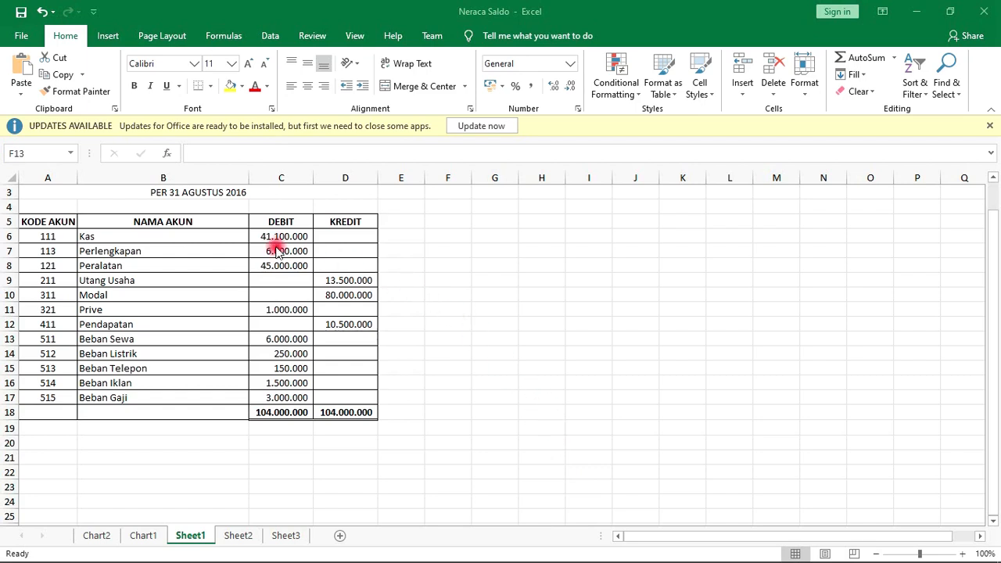
# - Insert a 2.54 by 2.54 cm rectangle shape beside the trial balance, with its upper-left corner near cell H11
pyautogui.click(108, 36)
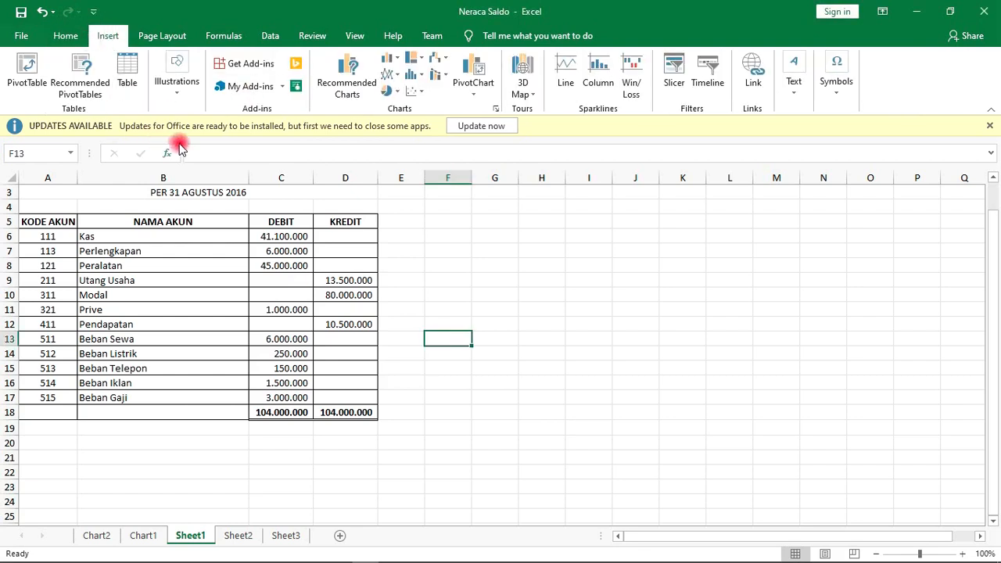
pyautogui.click(178, 95)
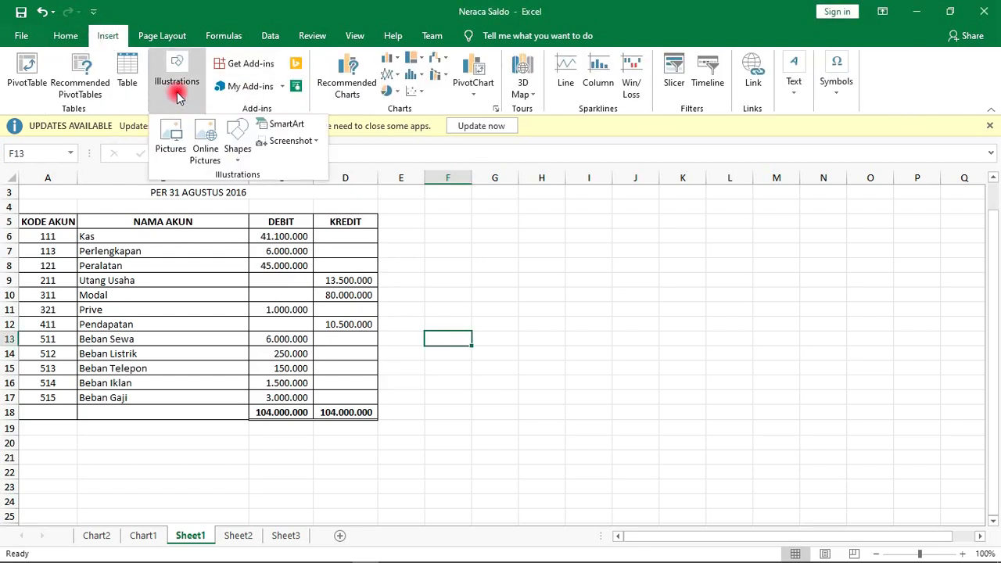
pyautogui.click(238, 155)
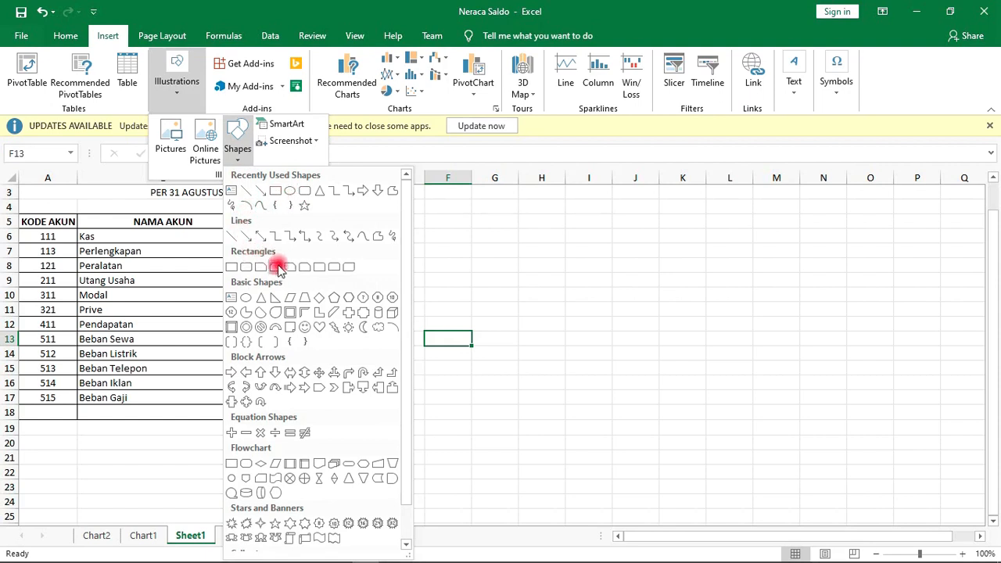
pyautogui.click(236, 268)
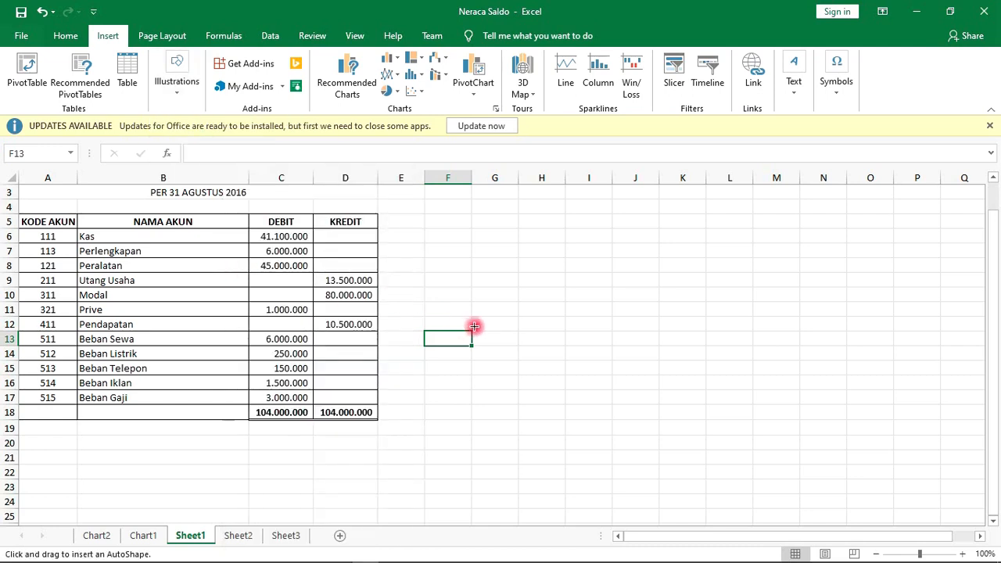
pyautogui.click(524, 308)
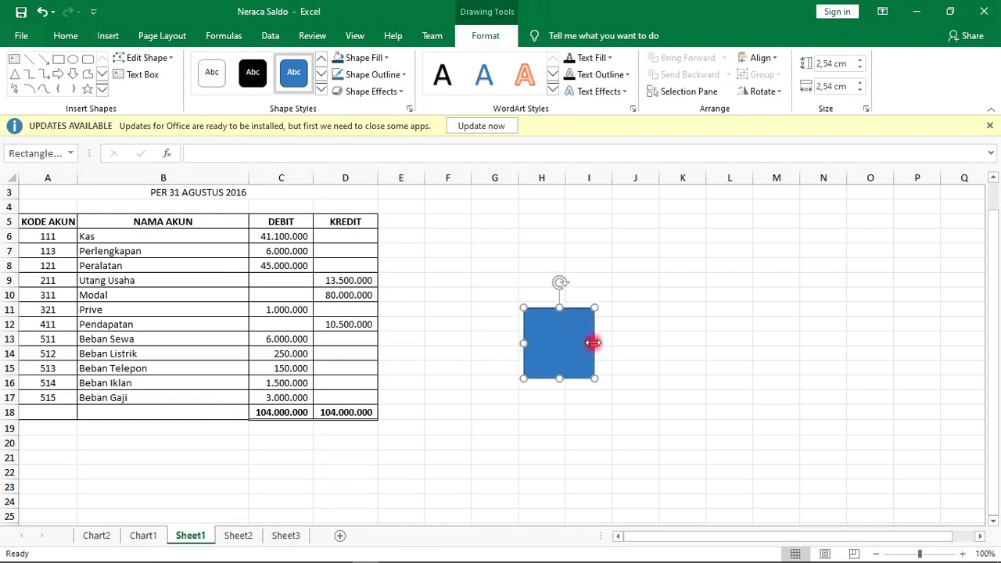
# - Enlarge the rectangle to about 9.21 cm wide and 4.55 cm high, and move it up and left to start near cell G9
pyautogui.moveTo(593, 343); pyautogui.dragTo(780, 342)
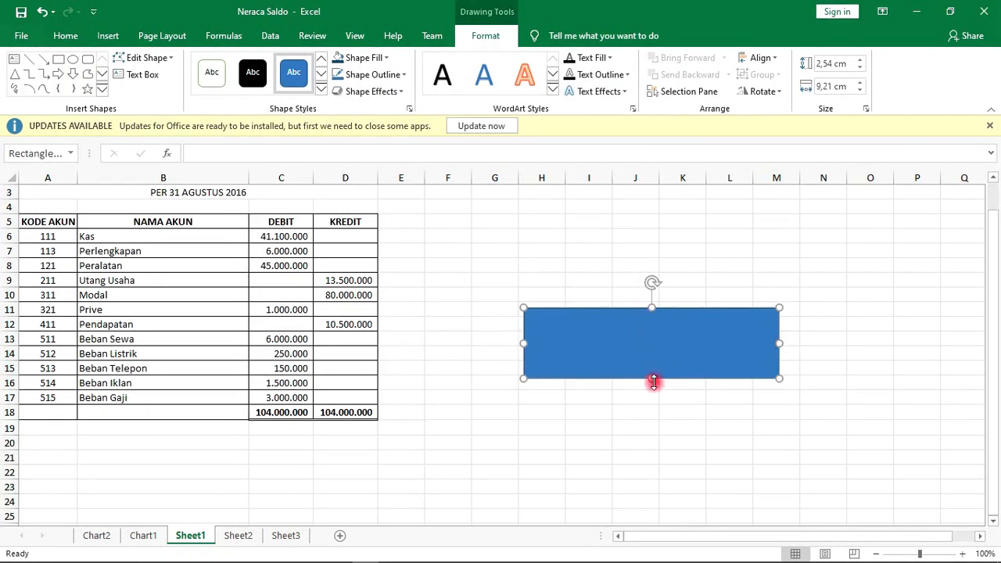
pyautogui.moveTo(654, 381); pyautogui.dragTo(666, 431)
pyautogui.moveTo(652, 359); pyautogui.dragTo(599, 321)
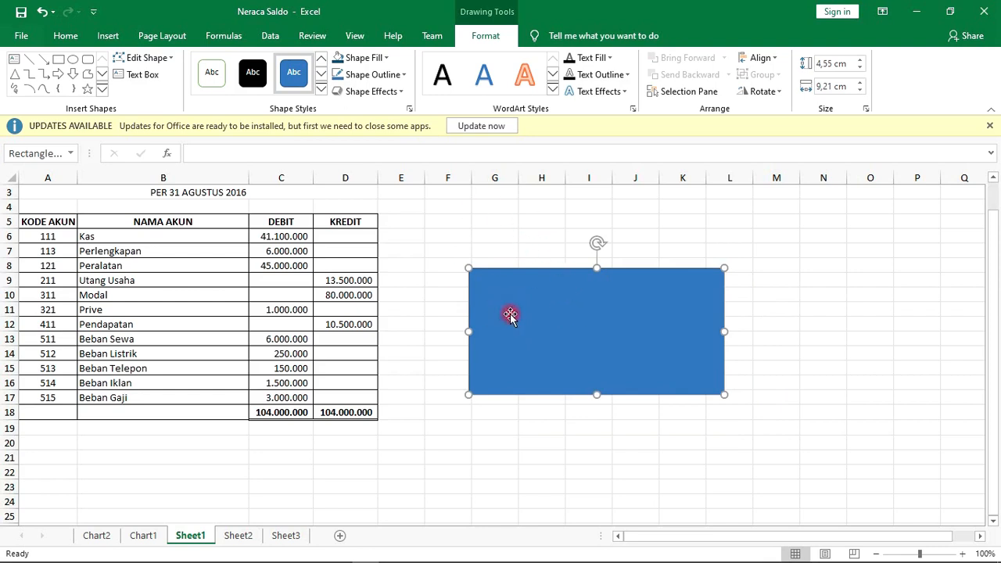
# - Add the text "ini adalah shapes" to the blue rectangle
pyautogui.rightClick(554, 305)
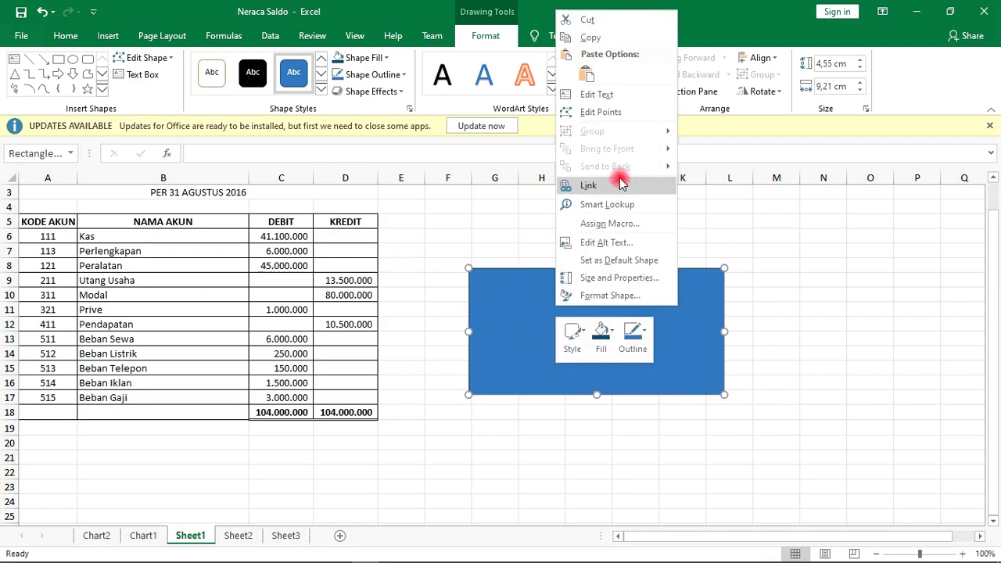
pyautogui.click(634, 98)
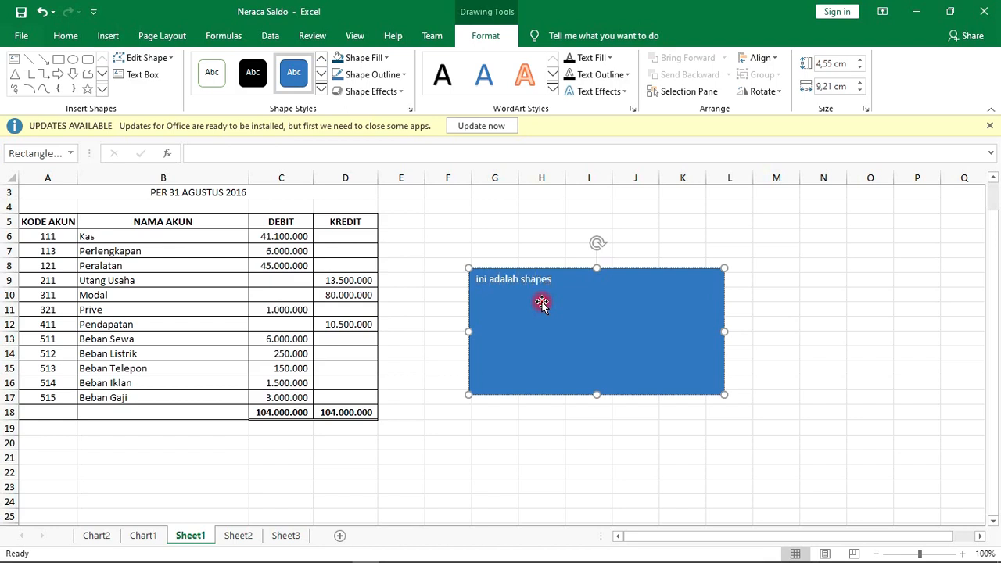
pyautogui.click(528, 459)
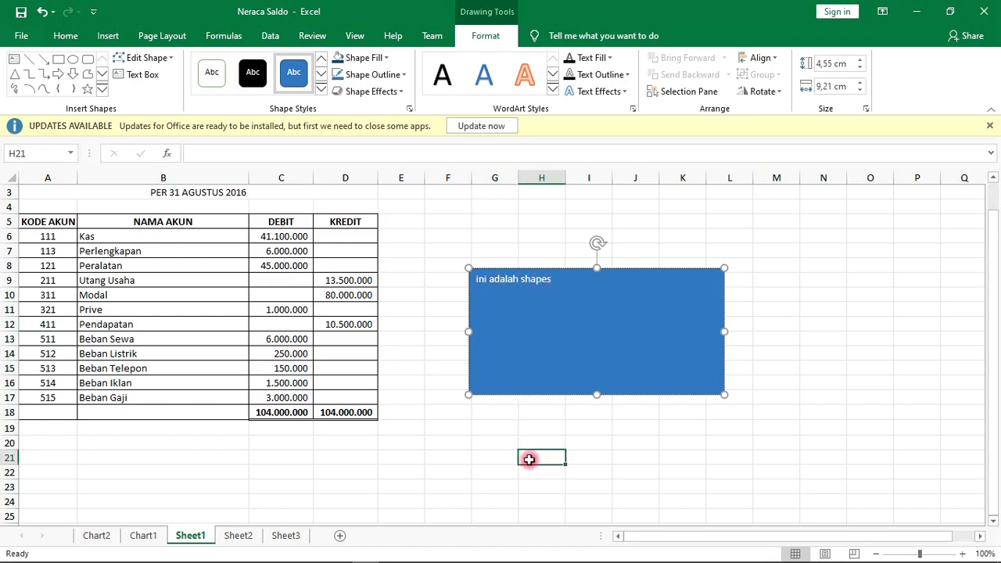
# - Edit the rectangle's points, moving its upper-right corner inward to column I so that the right edge slants
pyautogui.click(560, 326)
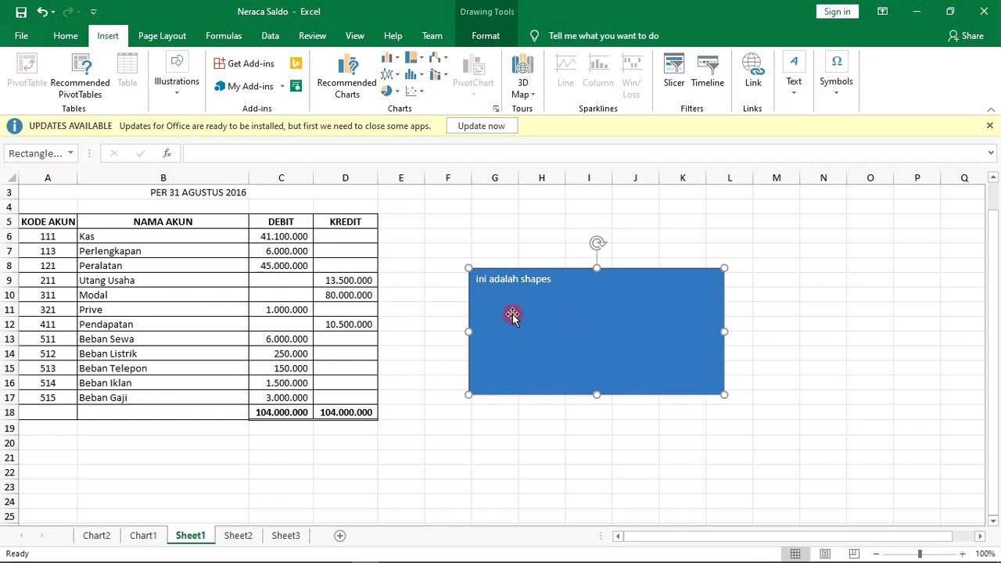
pyautogui.click(485, 36)
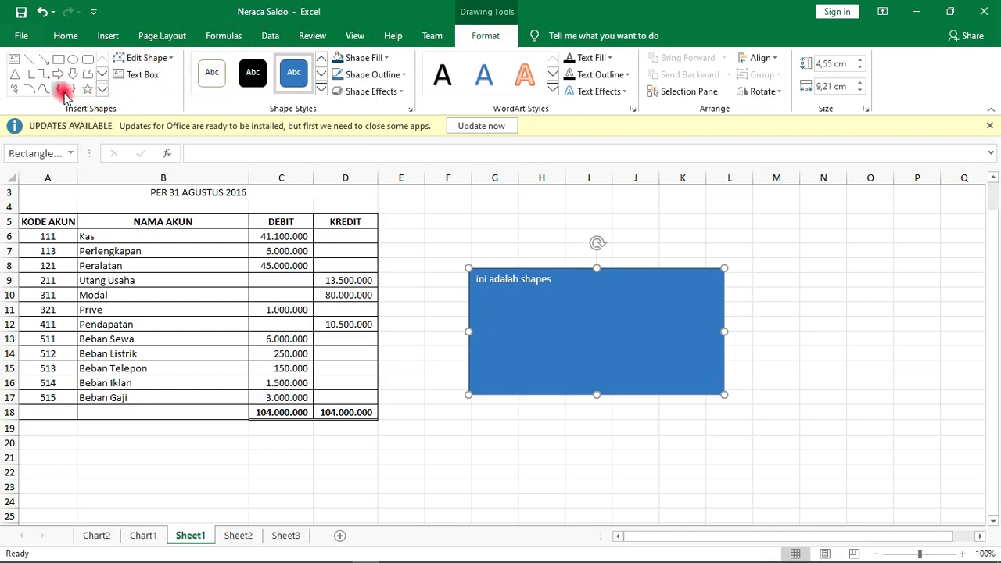
pyautogui.click(171, 61)
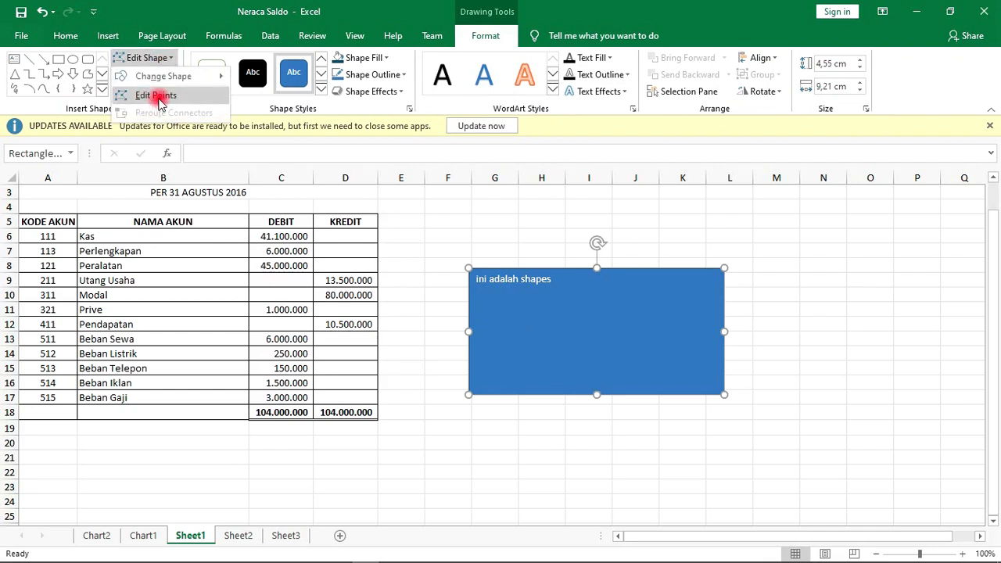
pyautogui.click(159, 97)
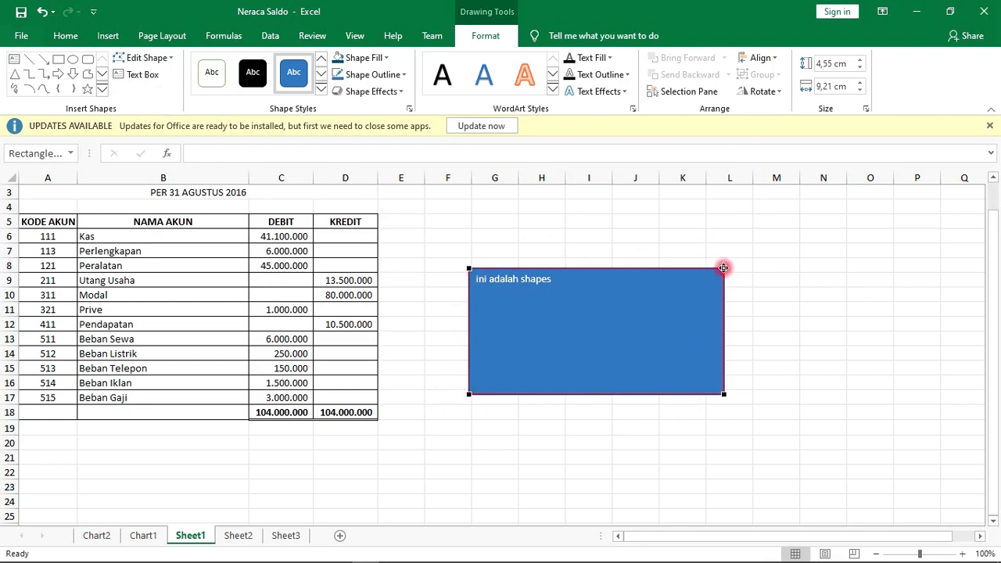
pyautogui.moveTo(724, 268); pyautogui.dragTo(587, 268)
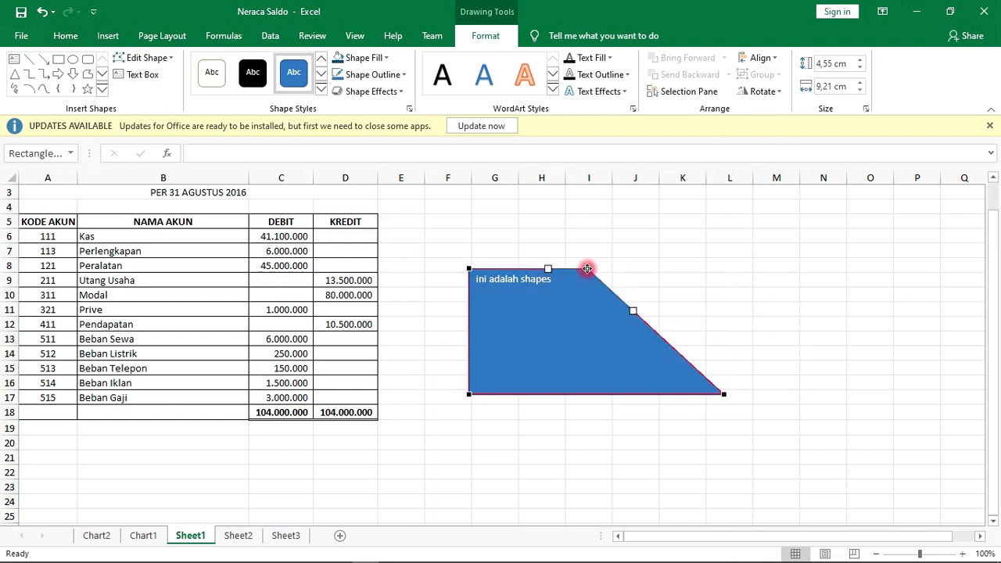
pyautogui.moveTo(639, 308); pyautogui.dragTo(690, 284)
pyautogui.click(632, 321)
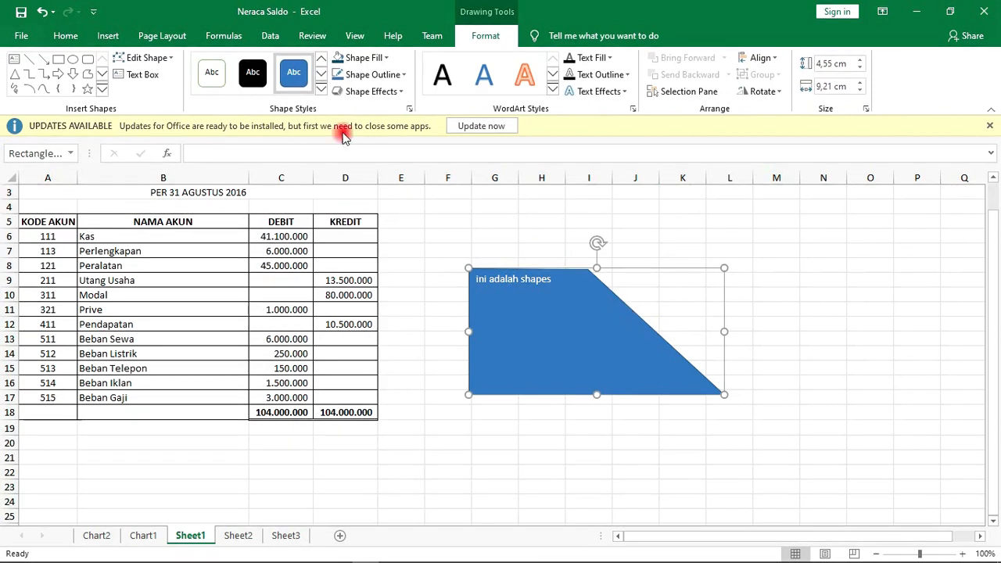
# - Edit the shape's points again, moving its lower-right corner inward to about cell H13 and bending the two adjoining edges into curves
pyautogui.click(145, 58)
pyautogui.click(154, 97)
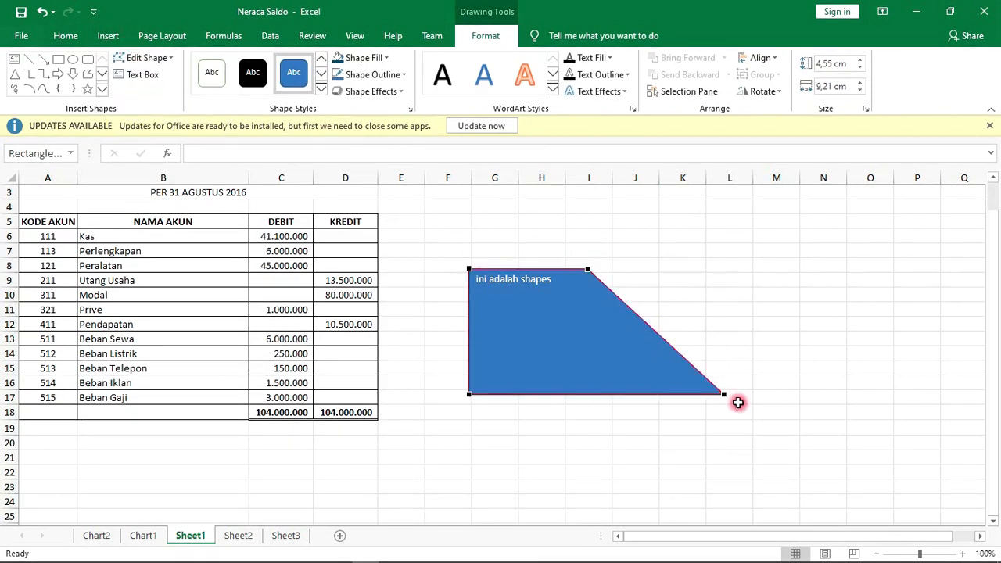
pyautogui.moveTo(726, 393); pyautogui.dragTo(617, 377)
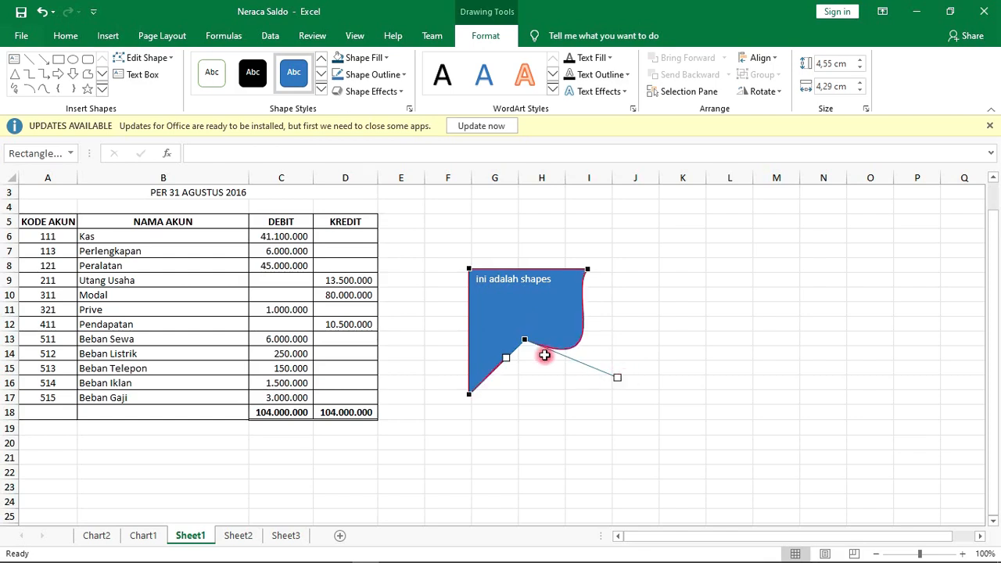
pyautogui.moveTo(507, 360); pyautogui.dragTo(565, 412)
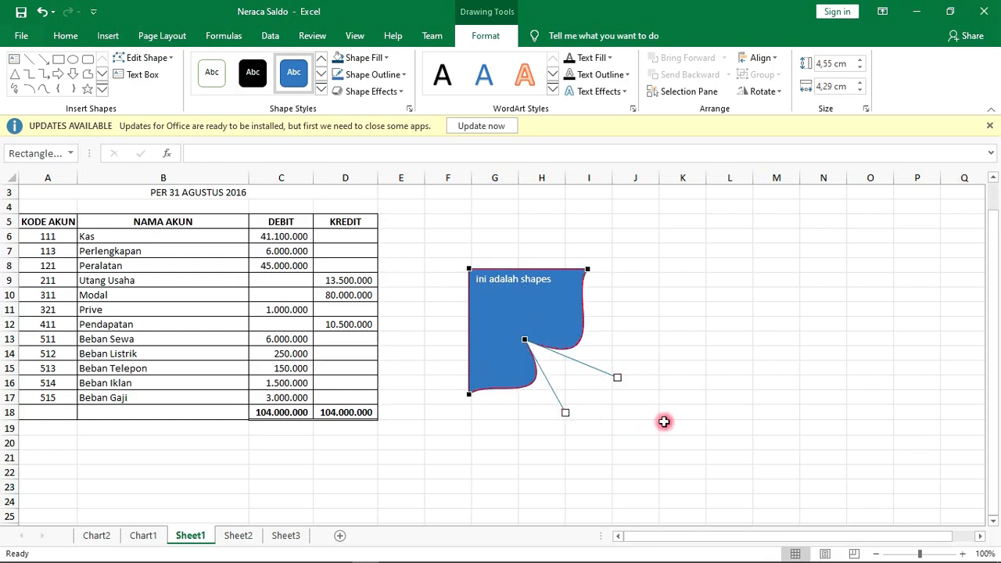
pyautogui.click(628, 323)
pyautogui.click(682, 328)
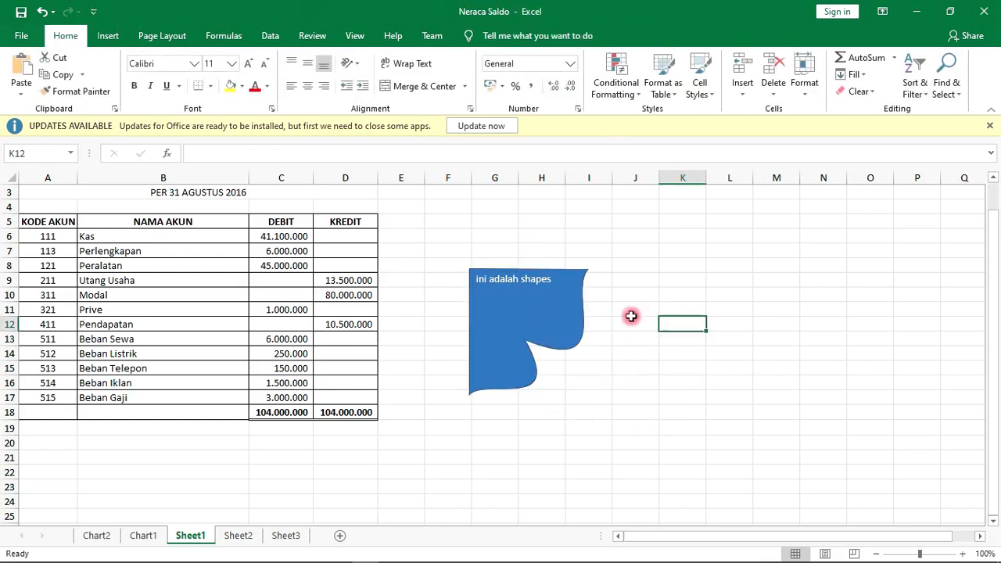
# - Change the curved shape into an oval and move it slightly up and to the right
pyautogui.click(574, 327)
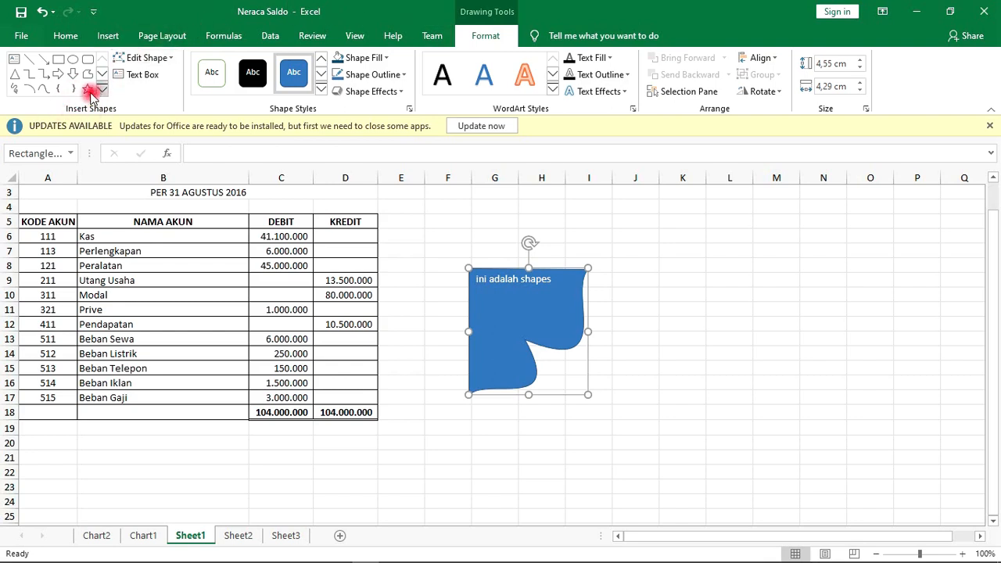
pyautogui.click(166, 60)
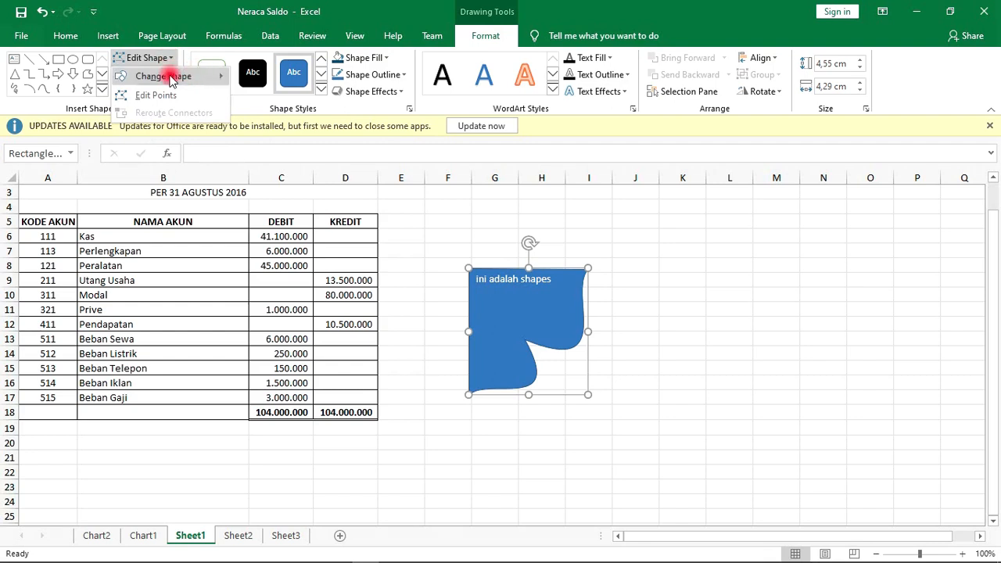
pyautogui.moveTo(186, 81)
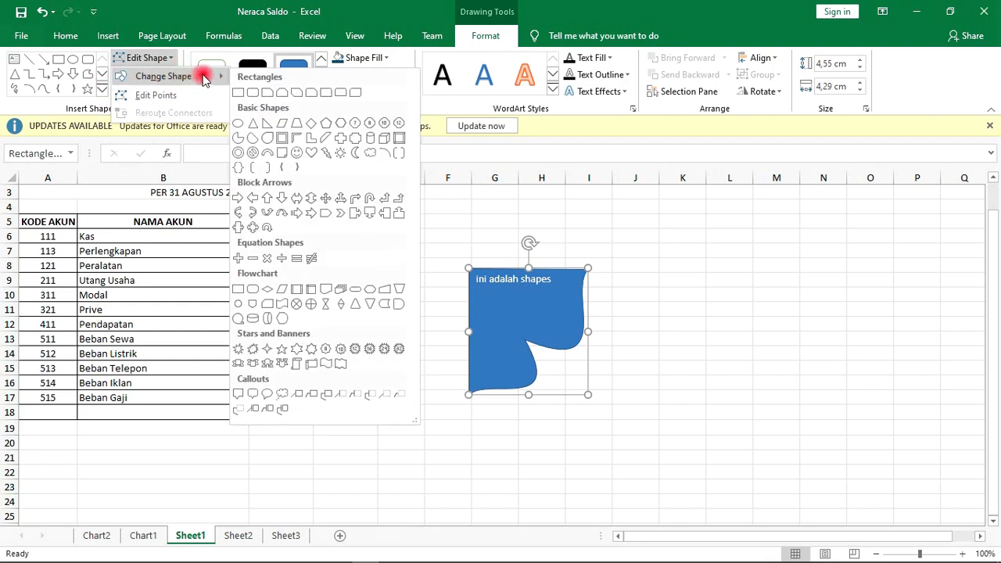
pyautogui.click(240, 125)
pyautogui.moveTo(563, 352); pyautogui.dragTo(582, 334)
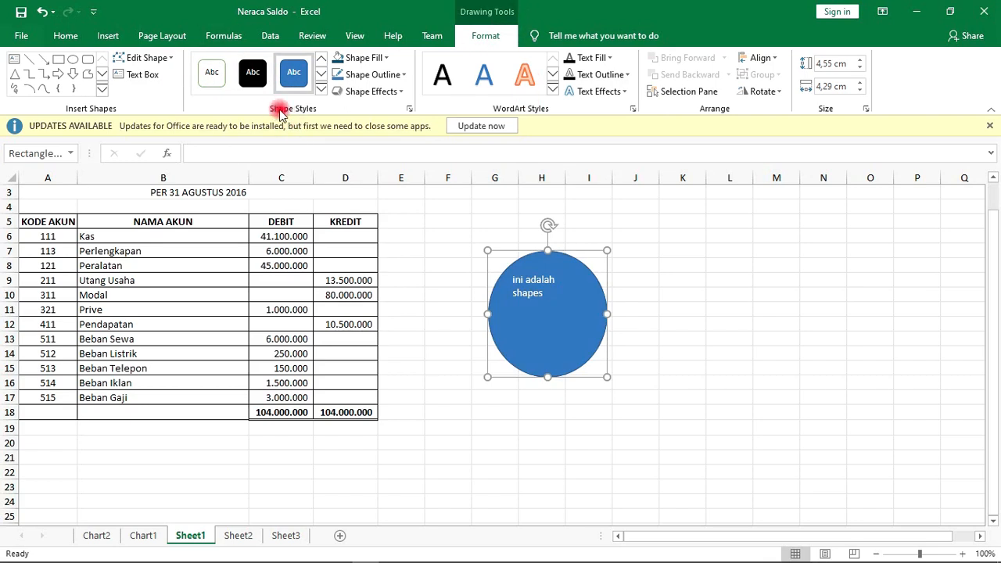
pyautogui.click(385, 59)
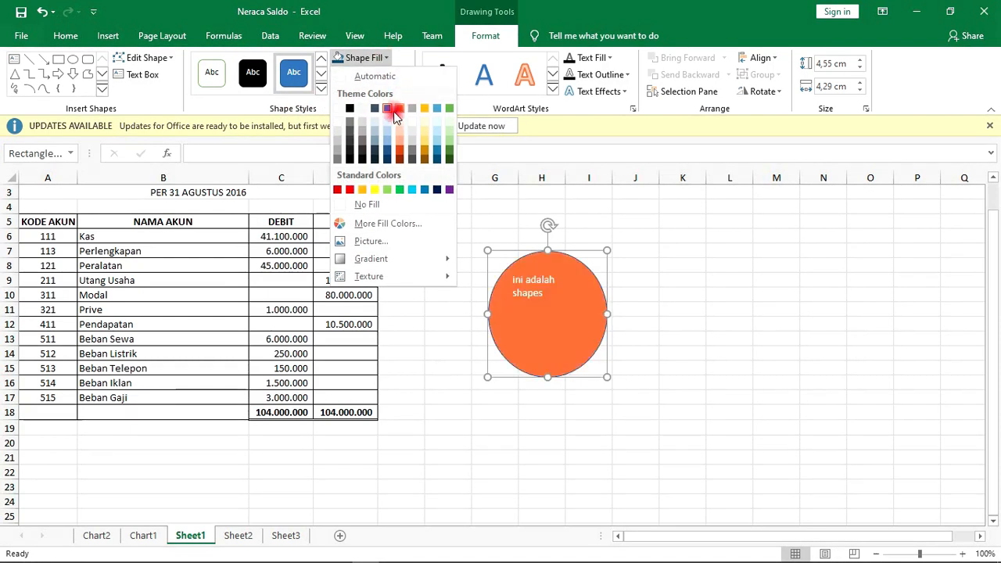
pyautogui.click(328, 105)
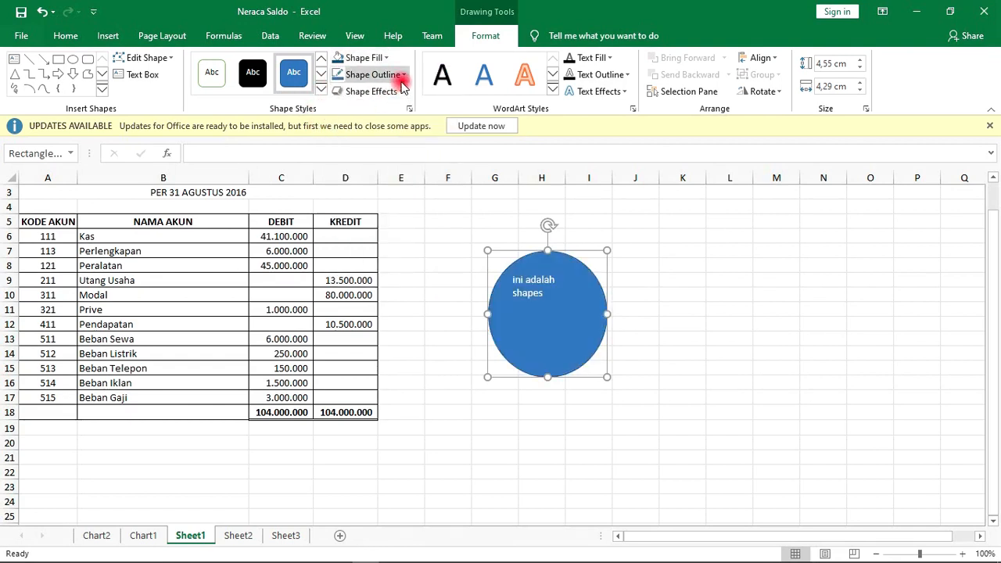
pyautogui.click(403, 79)
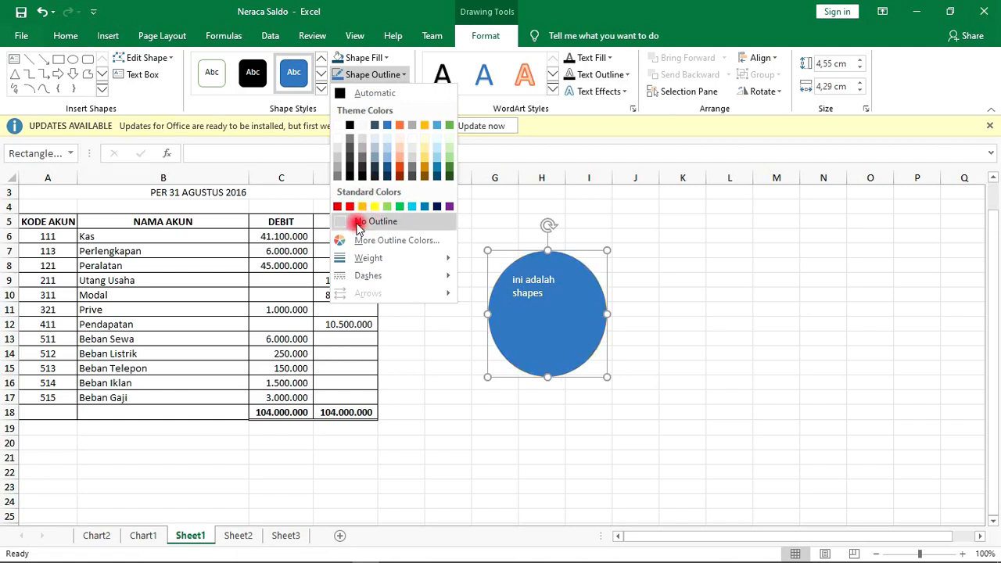
pyautogui.click(313, 112)
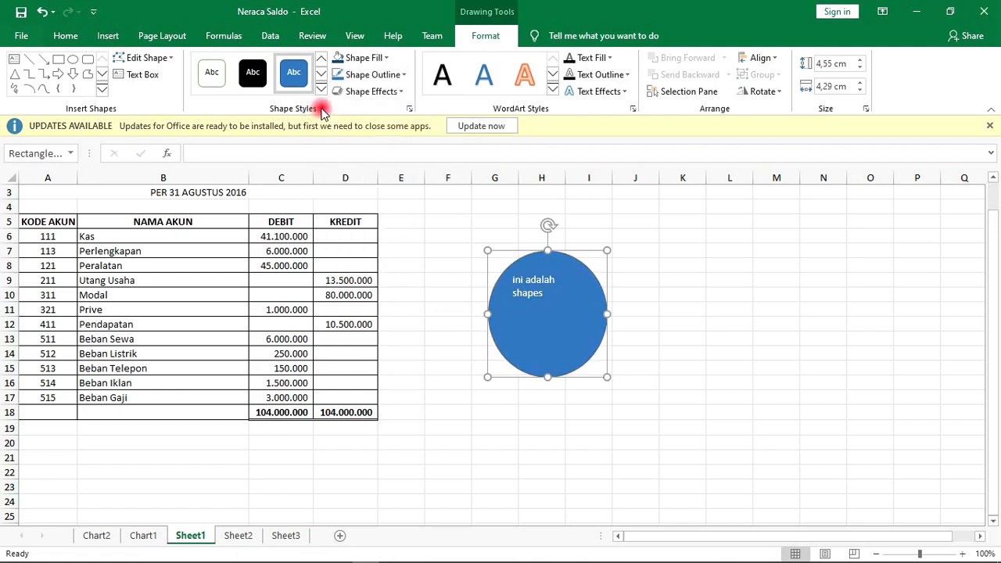
# - Try two different Parallel 3-D rotation effects on the blue circle, ending with the first one in that group
pyautogui.click(397, 94)
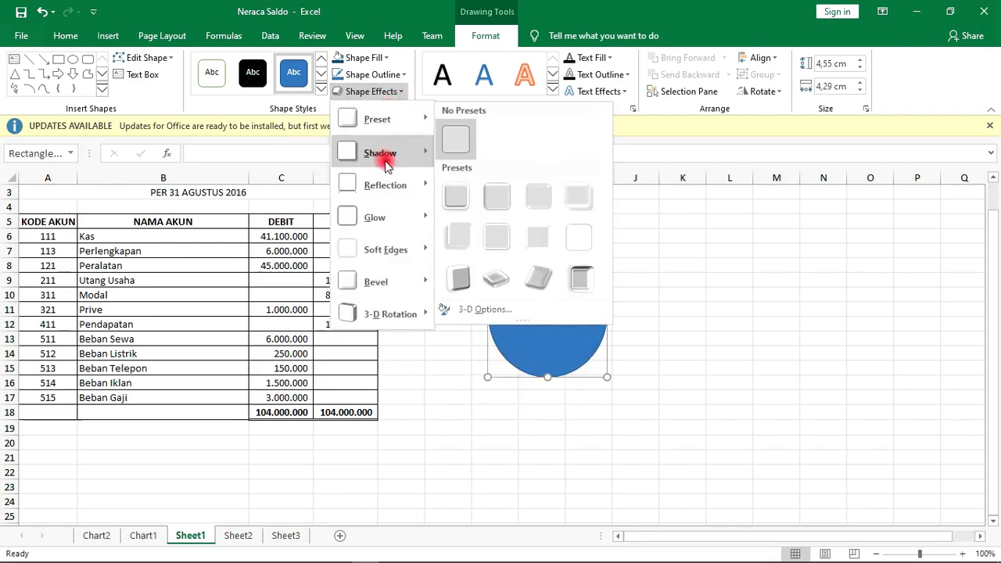
pyautogui.moveTo(385, 160)
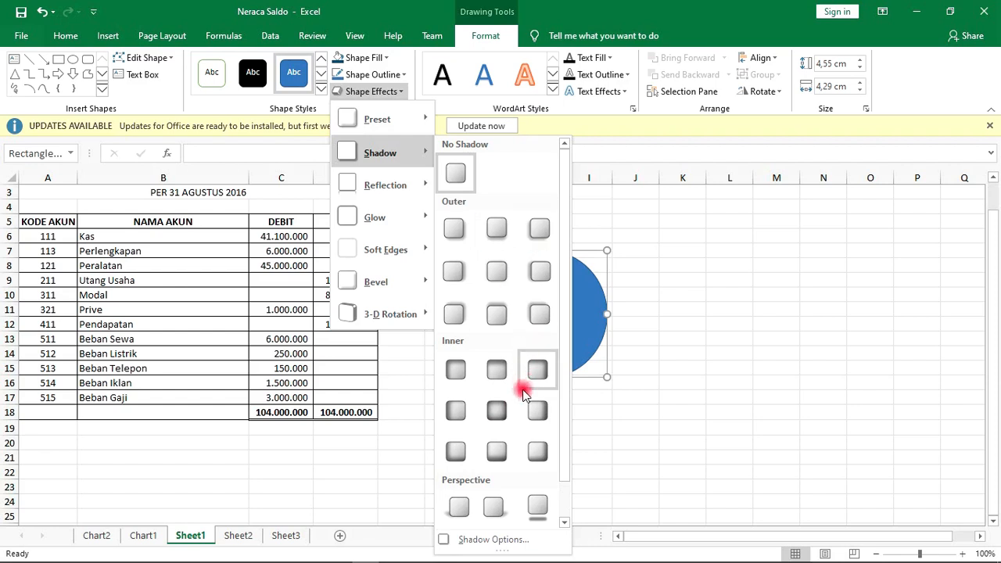
pyautogui.moveTo(381, 253)
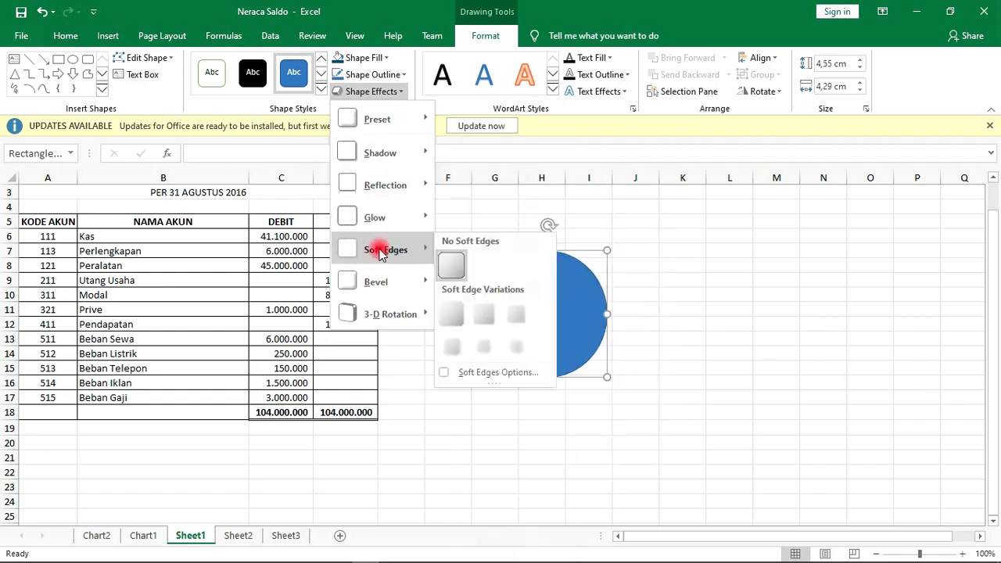
pyautogui.moveTo(375, 311)
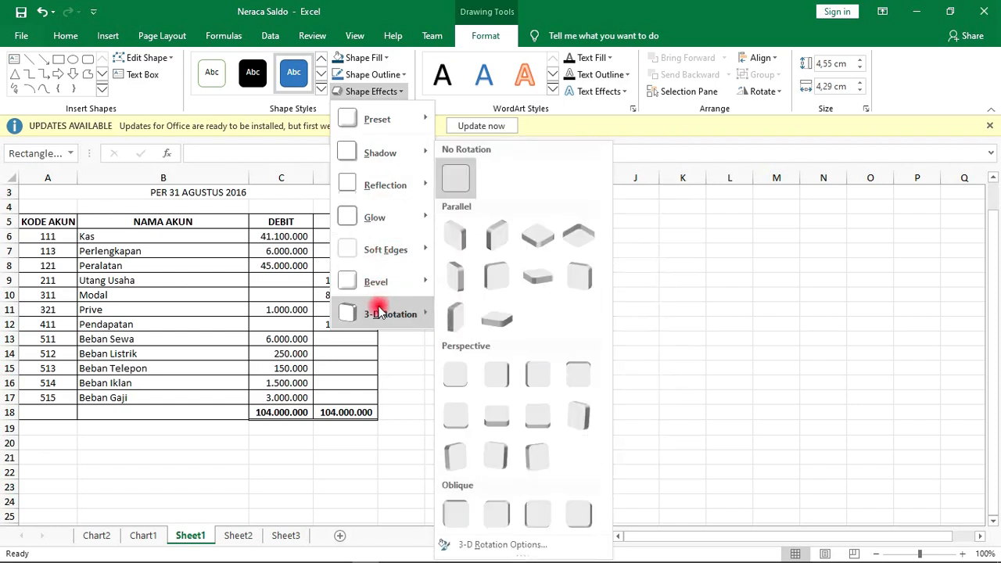
pyautogui.click(456, 319)
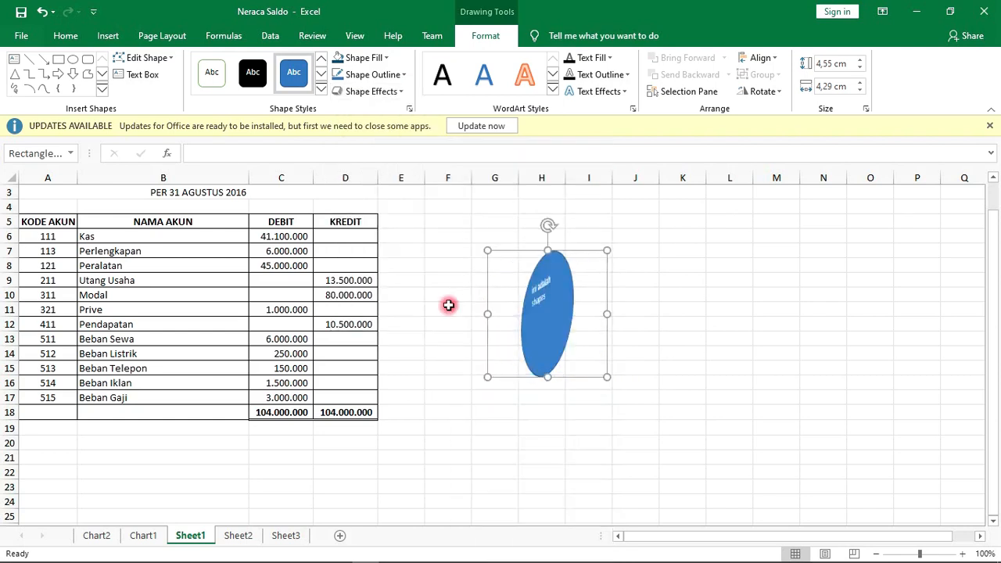
pyautogui.click(374, 91)
pyautogui.moveTo(385, 315)
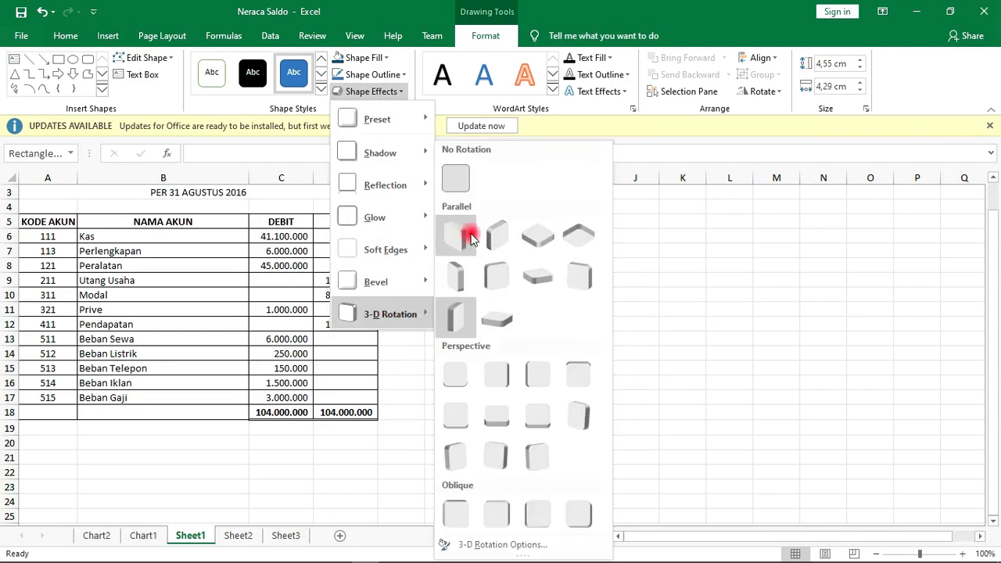
pyautogui.click(455, 218)
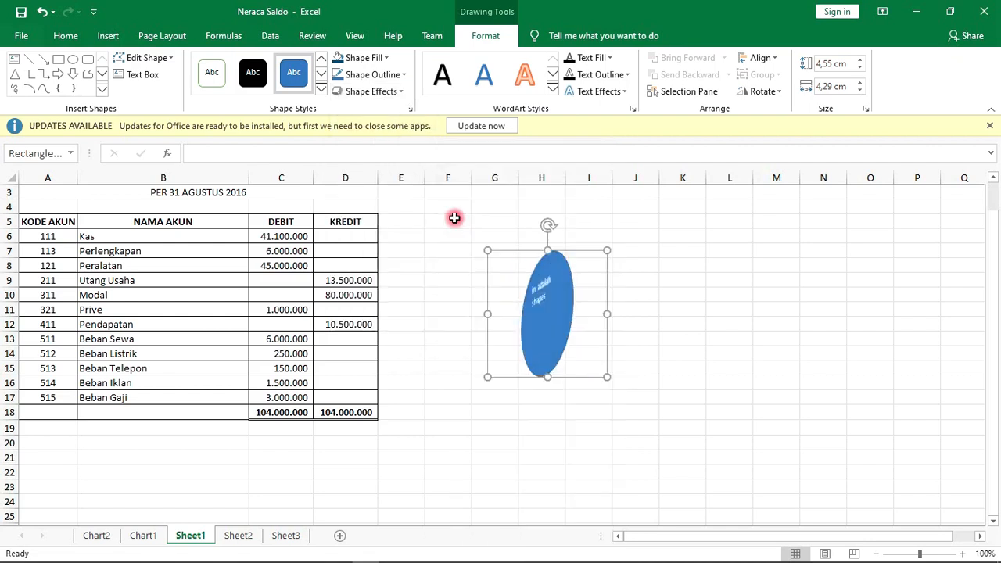
# - Remove the 3-D rotation effect from the blue circle by choosing No Rotation
pyautogui.click(366, 92)
pyautogui.moveTo(370, 123)
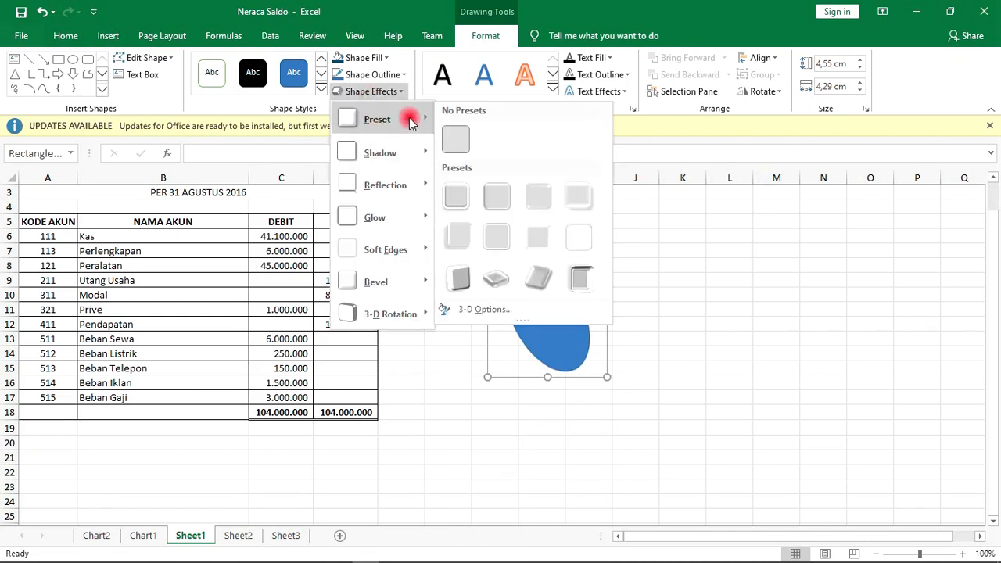
pyautogui.click(402, 94)
pyautogui.click(403, 96)
pyautogui.moveTo(390, 314)
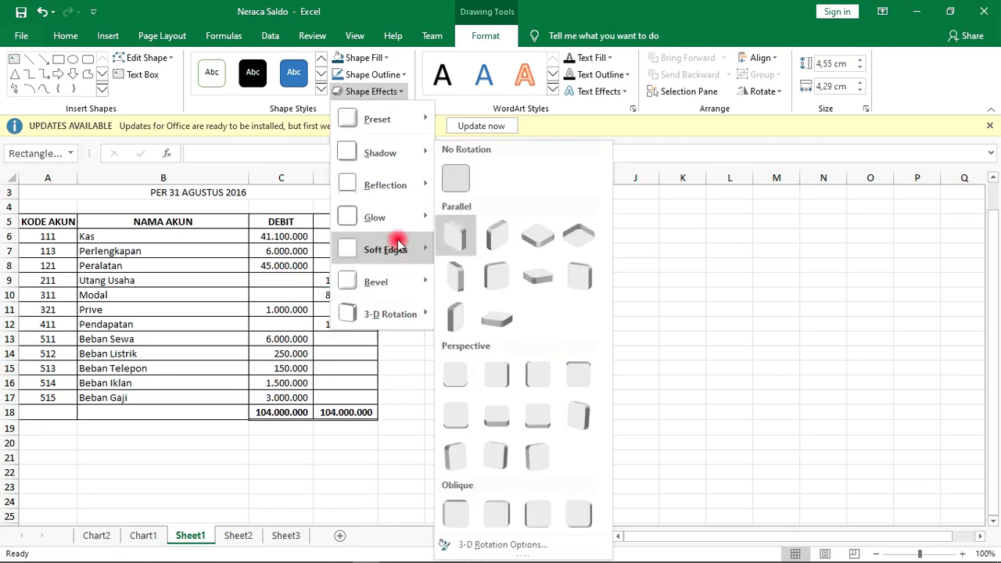
pyautogui.click(458, 179)
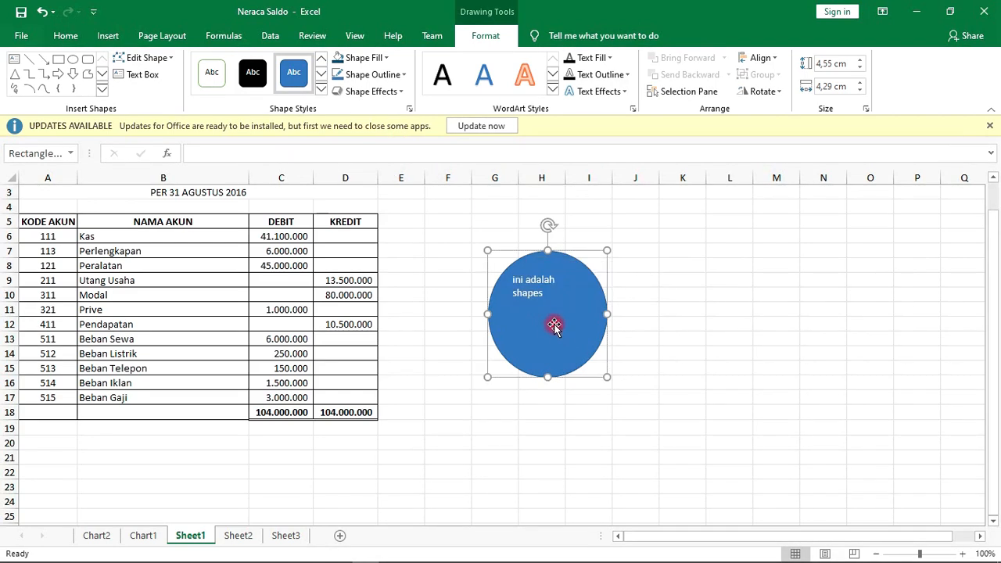
# - Nudge the blue circle slightly up and to the left and set its text fill to white
pyautogui.moveTo(554, 327); pyautogui.dragTo(559, 319)
pyautogui.click(485, 35)
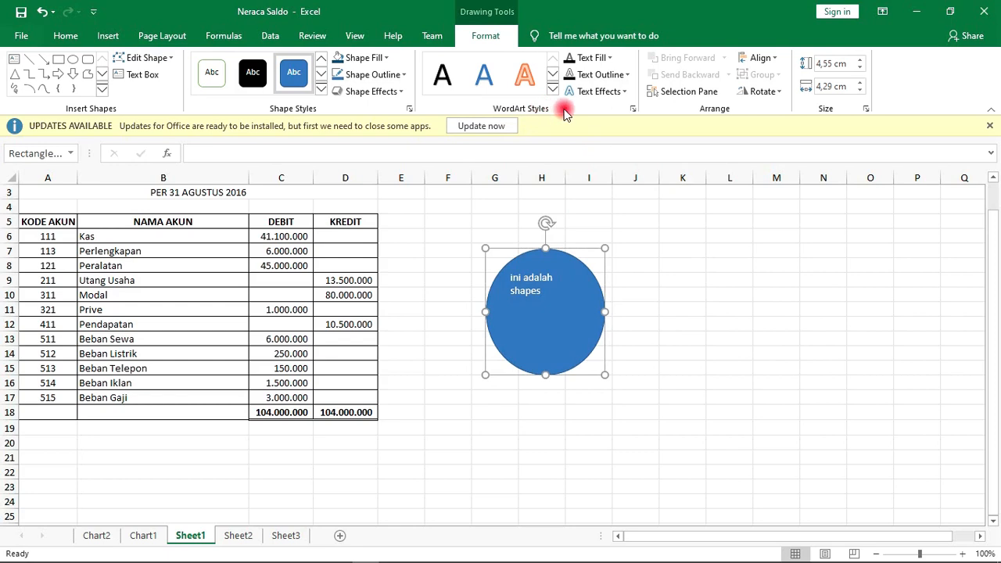
pyautogui.click(613, 59)
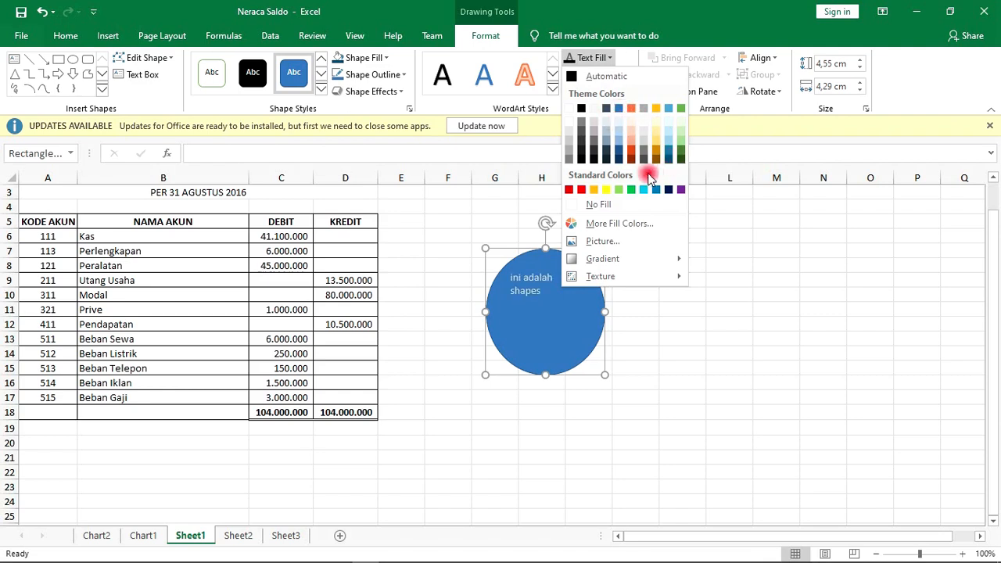
pyautogui.click(570, 109)
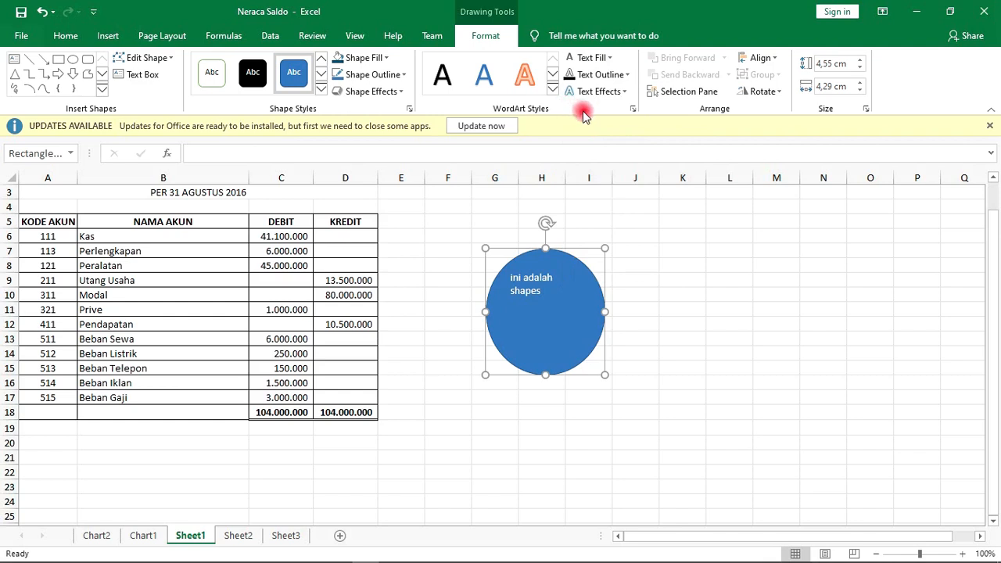
pyautogui.click(626, 75)
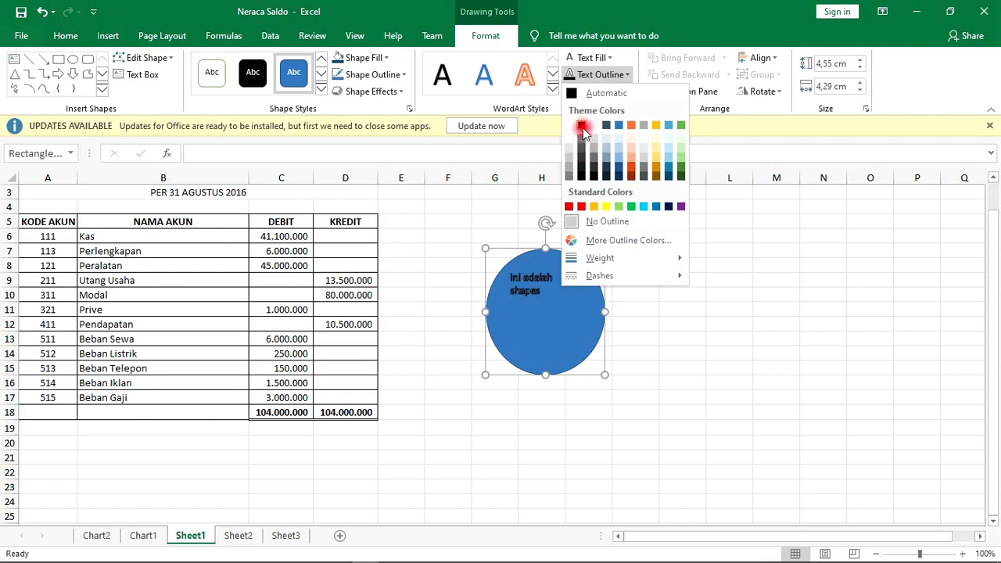
pyautogui.click(557, 91)
pyautogui.click(554, 91)
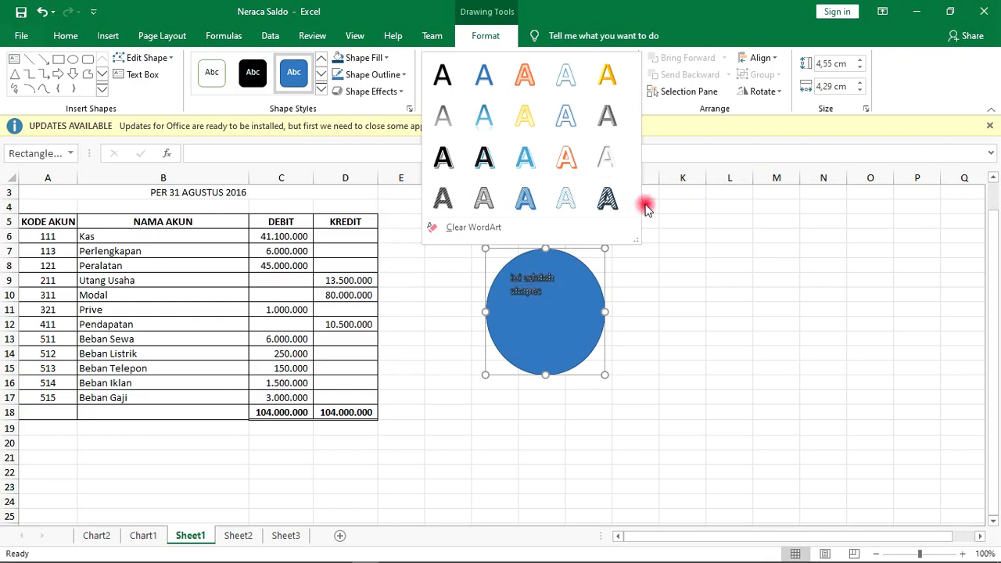
pyautogui.click(717, 202)
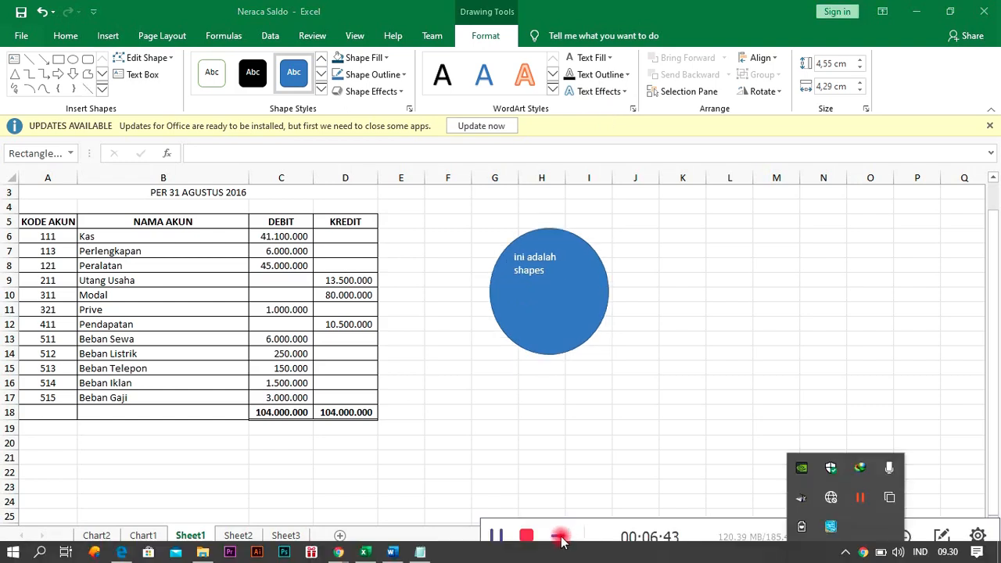
# - Move the blue circle up and to the left to start at row 5, and paste a copy of it at cell L14
pyautogui.moveTo(548, 363); pyautogui.dragTo(548, 336)
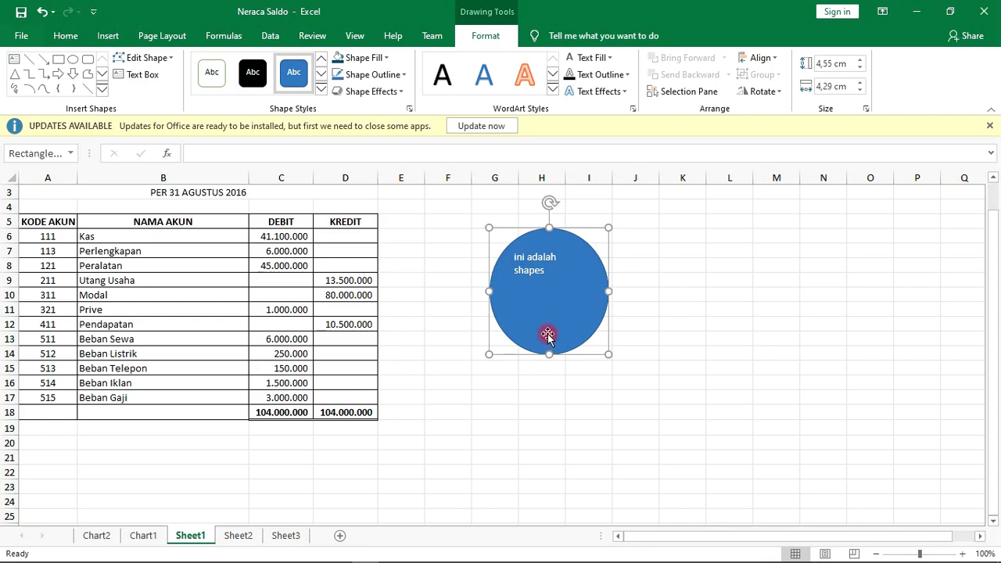
pyautogui.moveTo(548, 335); pyautogui.dragTo(521, 322)
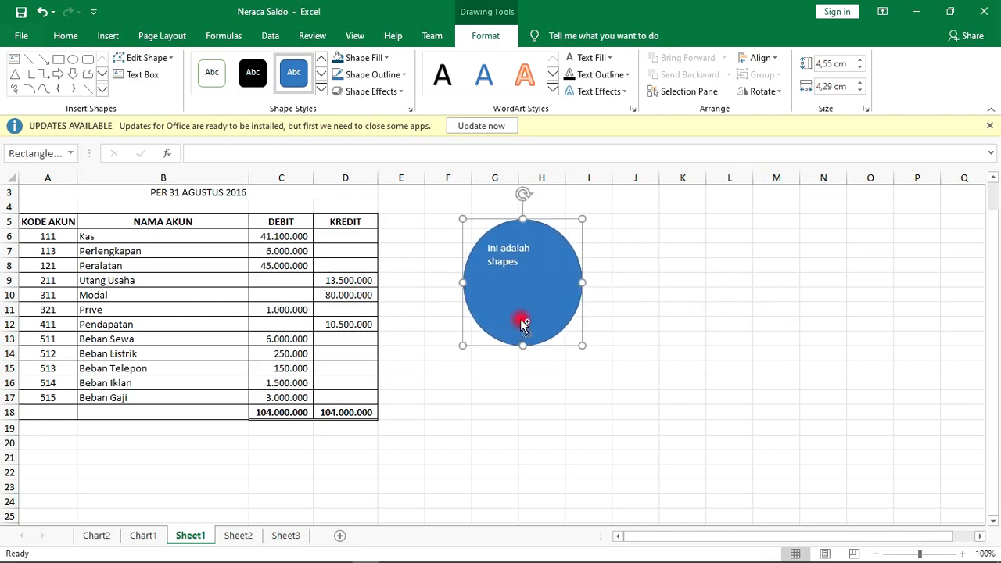
pyautogui.click(715, 349)
pyautogui.hotkey('ctrl', 'v')
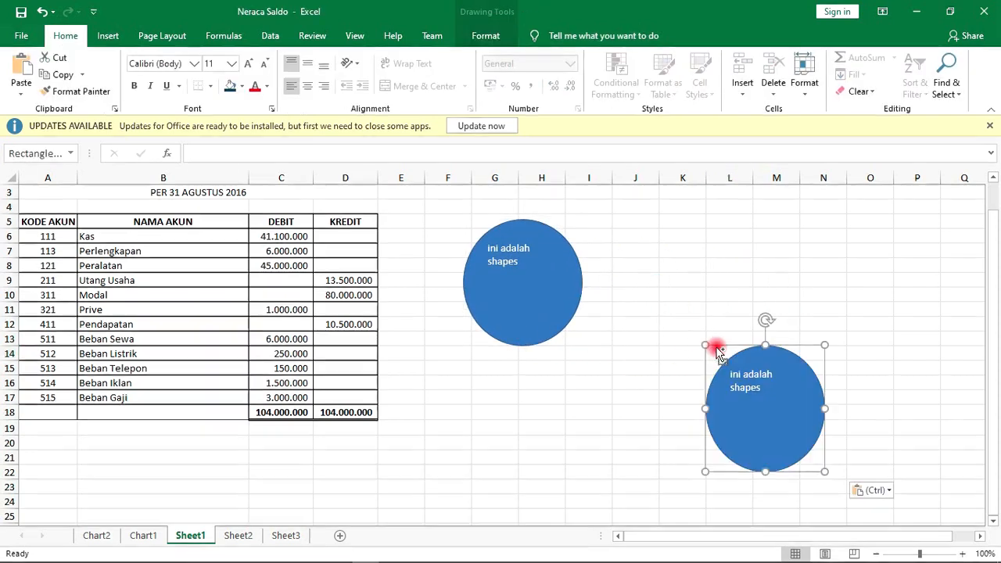
# - Fill the copied circle with the orange theme color
pyautogui.click(482, 35)
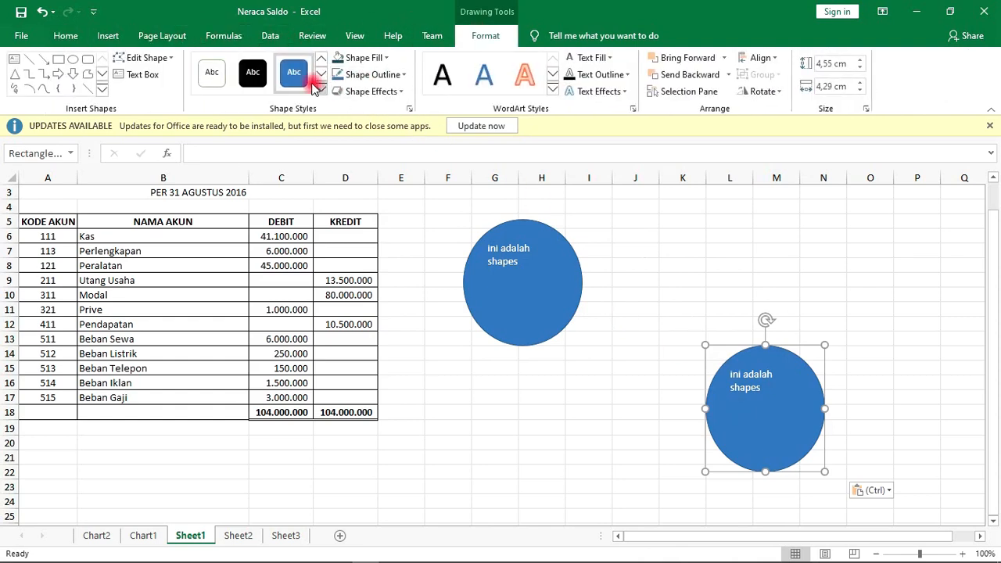
pyautogui.click(370, 61)
pyautogui.click(400, 109)
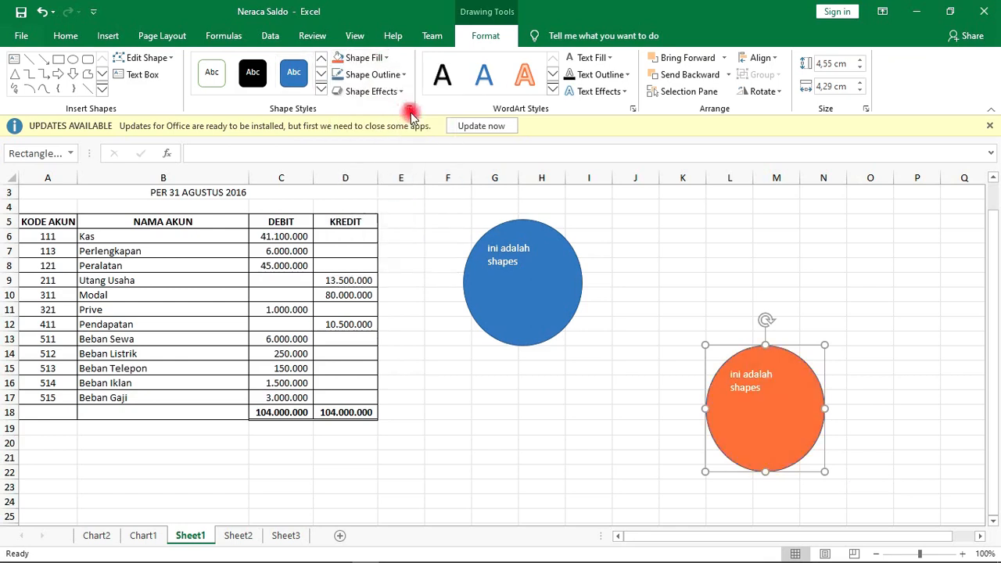
# - Move the orange circle onto the right part of the blue circle so that the two overlap
pyautogui.click(777, 279)
pyautogui.click(772, 414)
pyautogui.moveTo(772, 413); pyautogui.dragTo(588, 298)
pyautogui.click(671, 270)
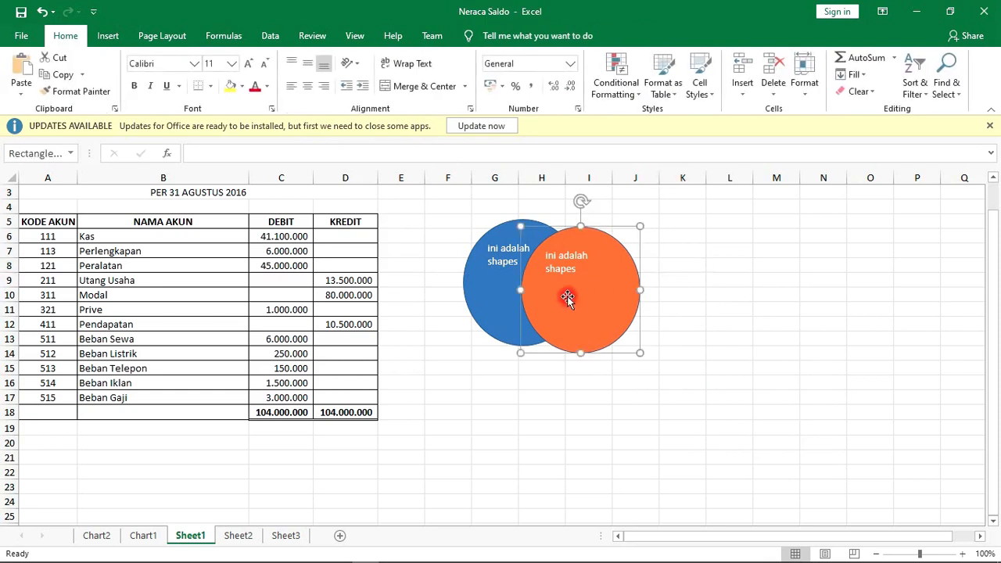
# - Shift the blue circle slightly down and to the left so it sits level with the orange circle while still overlapping it
pyautogui.click(498, 283)
pyautogui.click(623, 301)
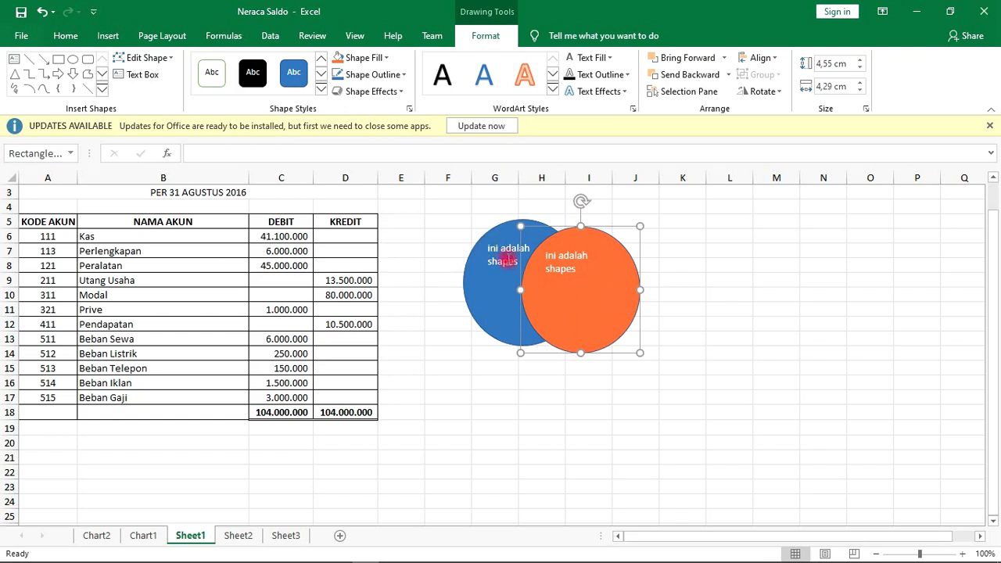
pyautogui.click(483, 291)
pyautogui.click(599, 304)
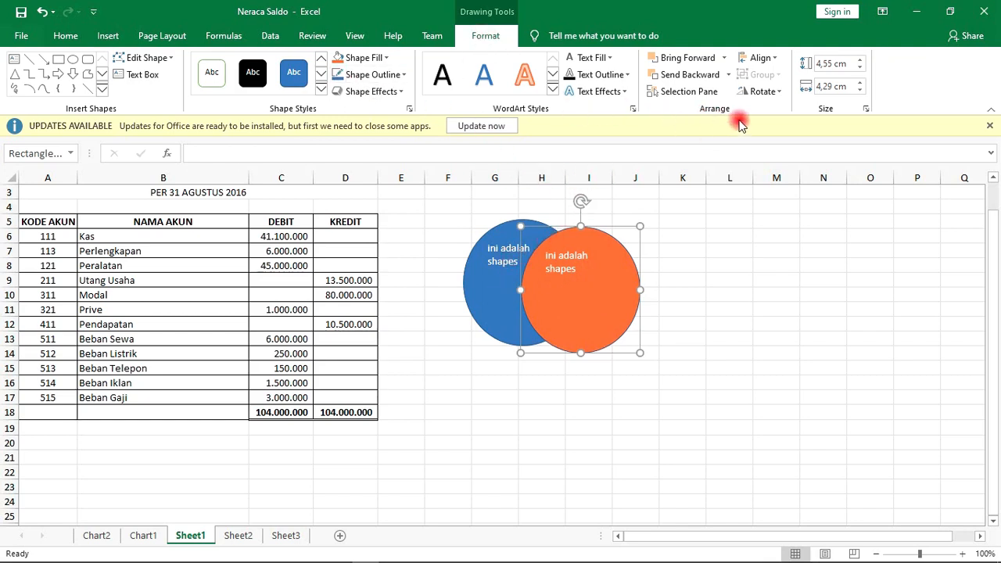
pyautogui.moveTo(504, 296); pyautogui.dragTo(471, 294)
pyautogui.click(608, 286)
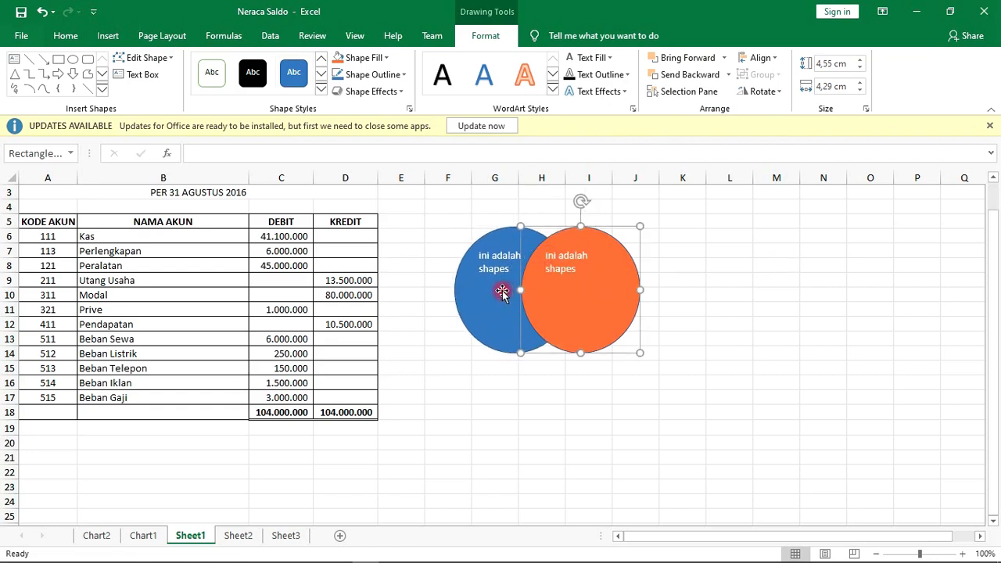
pyautogui.click(502, 292)
pyautogui.click(552, 290)
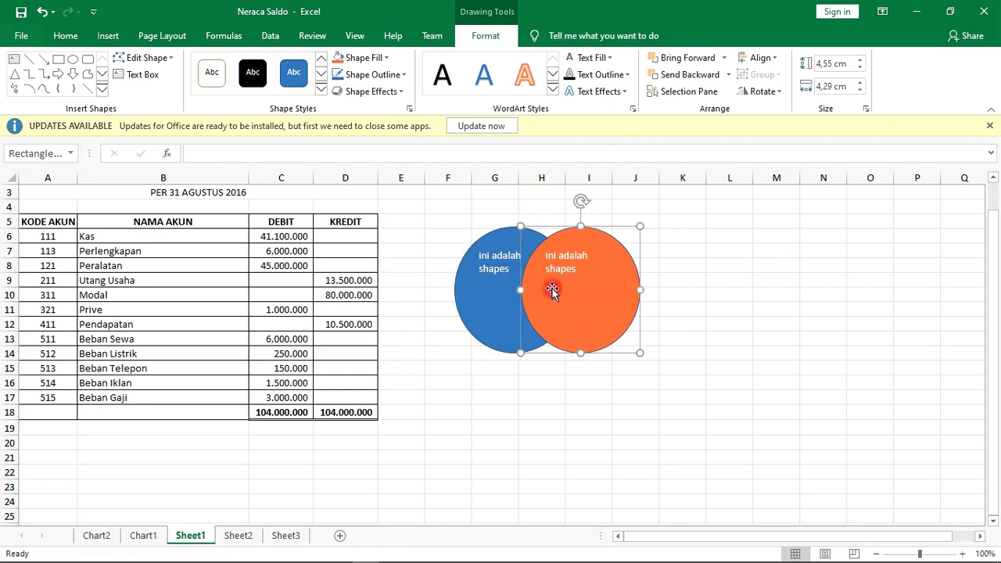
pyautogui.click(485, 311)
pyautogui.click(606, 296)
pyautogui.moveTo(502, 291); pyautogui.dragTo(505, 291)
# - Send the orange circle backward behind the blue circle
pyautogui.click(604, 294)
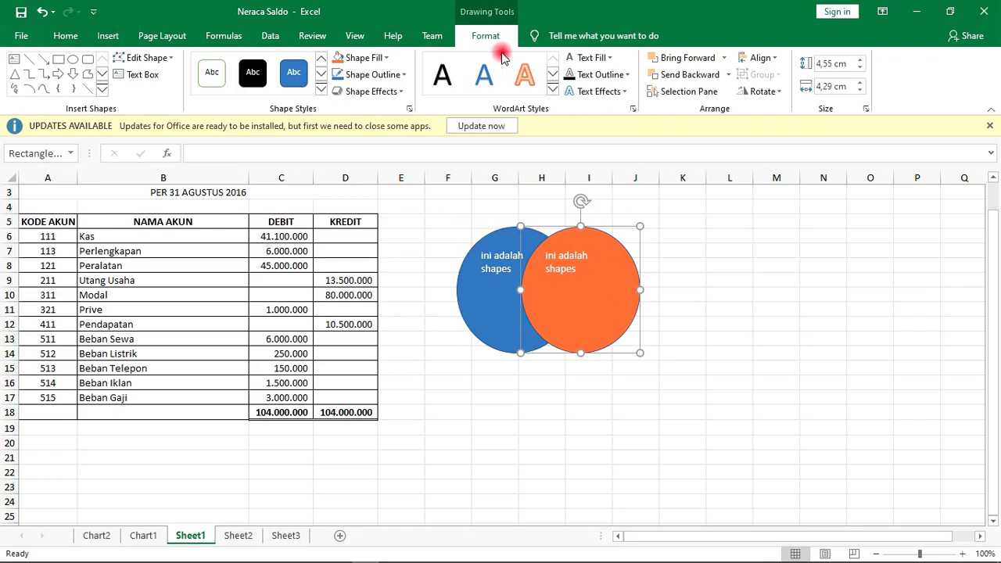
pyautogui.click(689, 74)
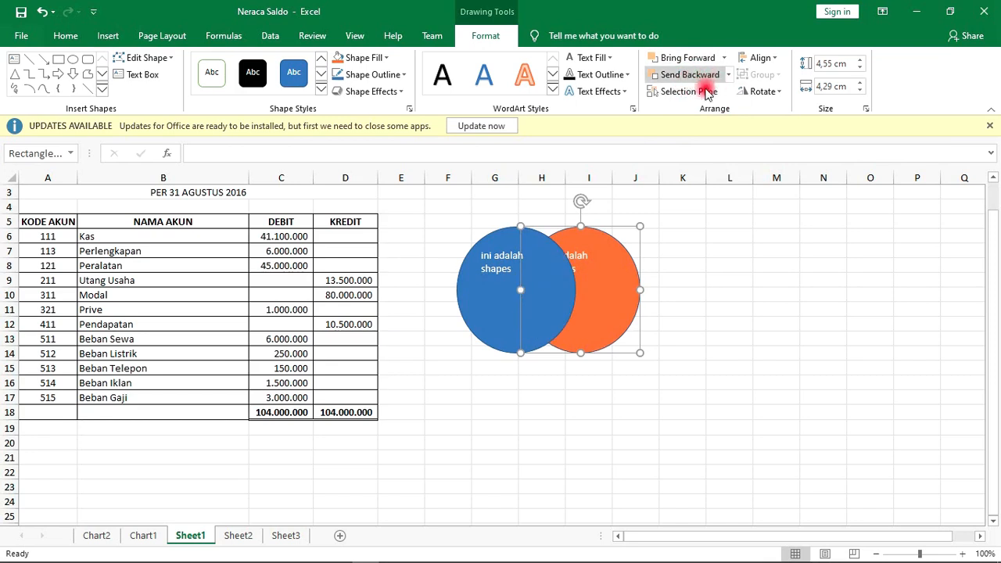
# - Send the blue circle backward so the orange circle lies in front of it again
pyautogui.click(530, 277)
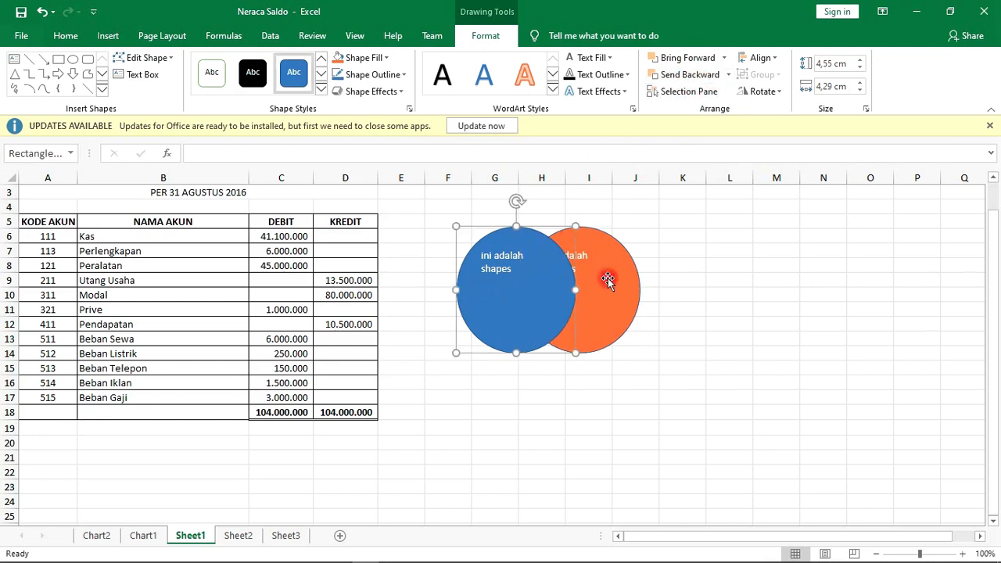
pyautogui.click(608, 279)
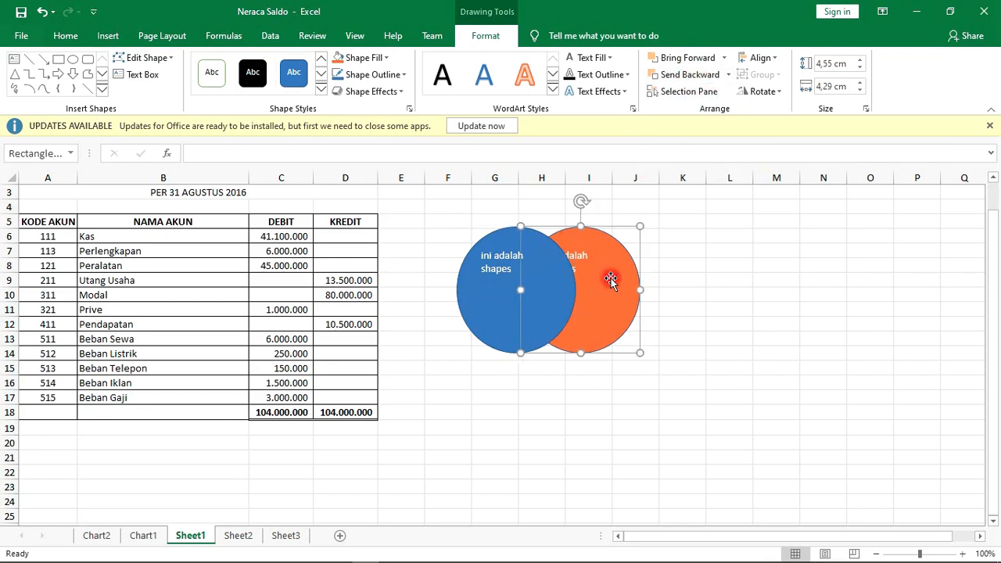
pyautogui.click(526, 294)
pyautogui.click(692, 75)
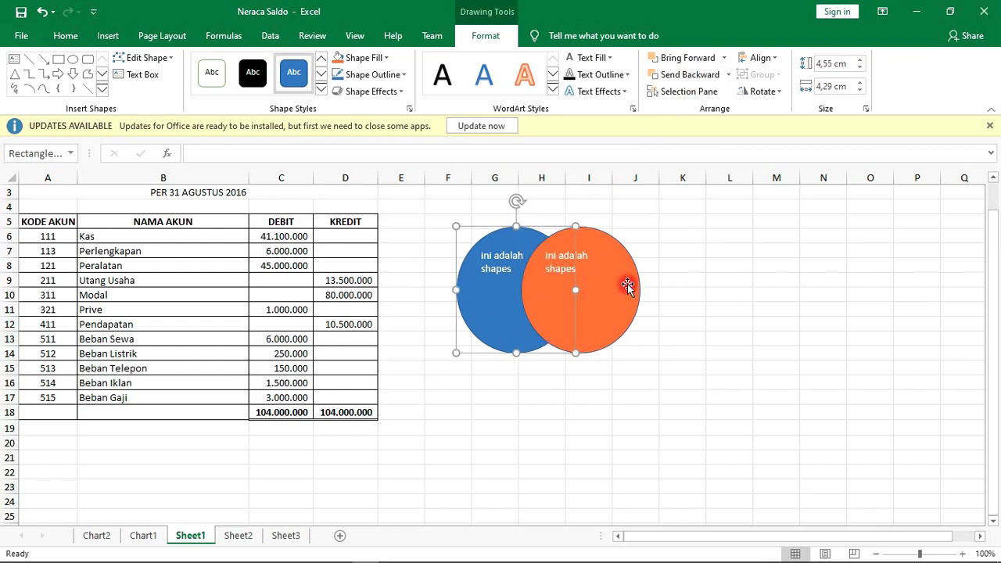
# - Shift the orange circle slightly left over the blue one and send it backward behind the blue circle
pyautogui.moveTo(628, 286); pyautogui.dragTo(624, 287)
pyautogui.click(511, 305)
pyautogui.click(608, 275)
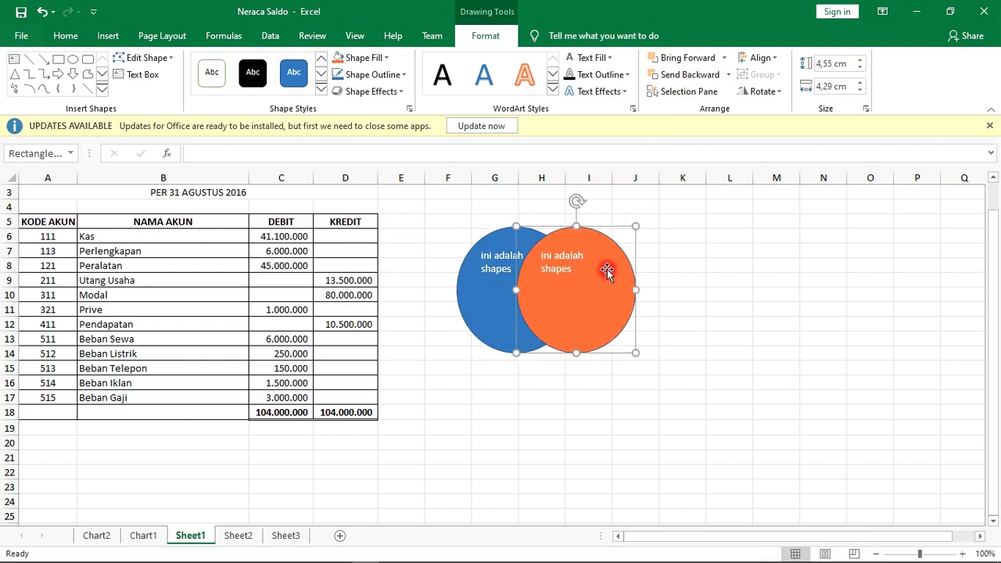
pyautogui.click(679, 78)
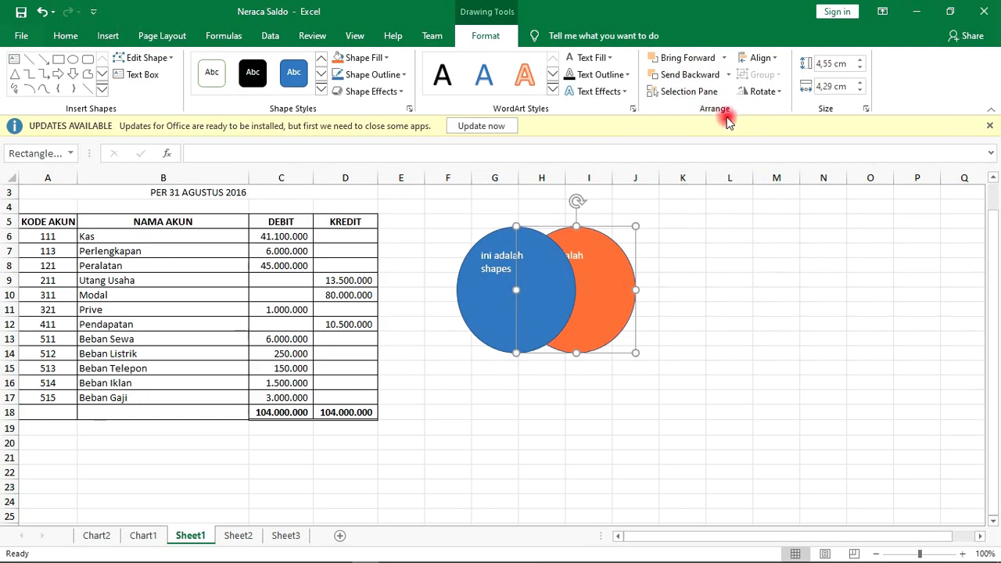
pyautogui.click(779, 96)
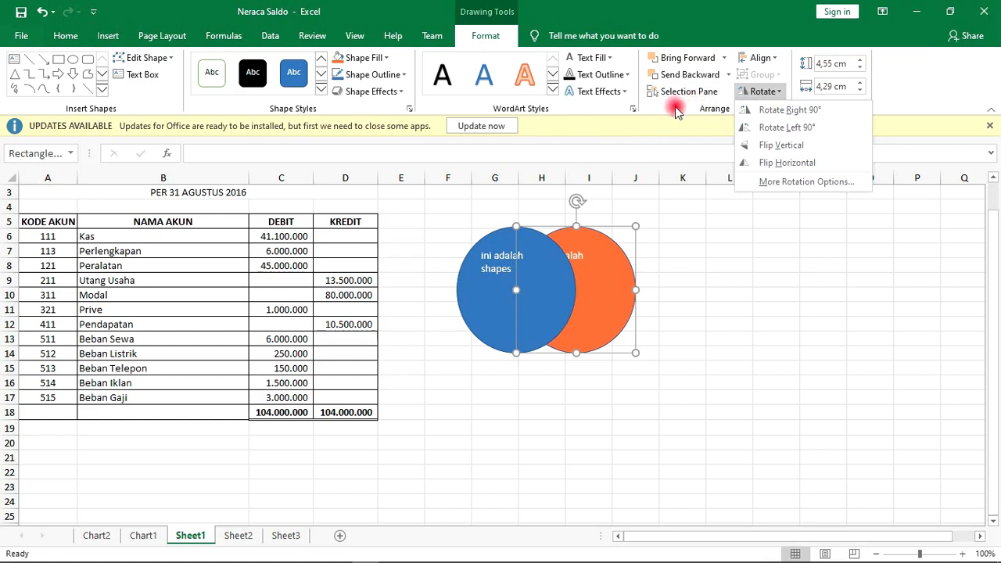
pyautogui.click(676, 117)
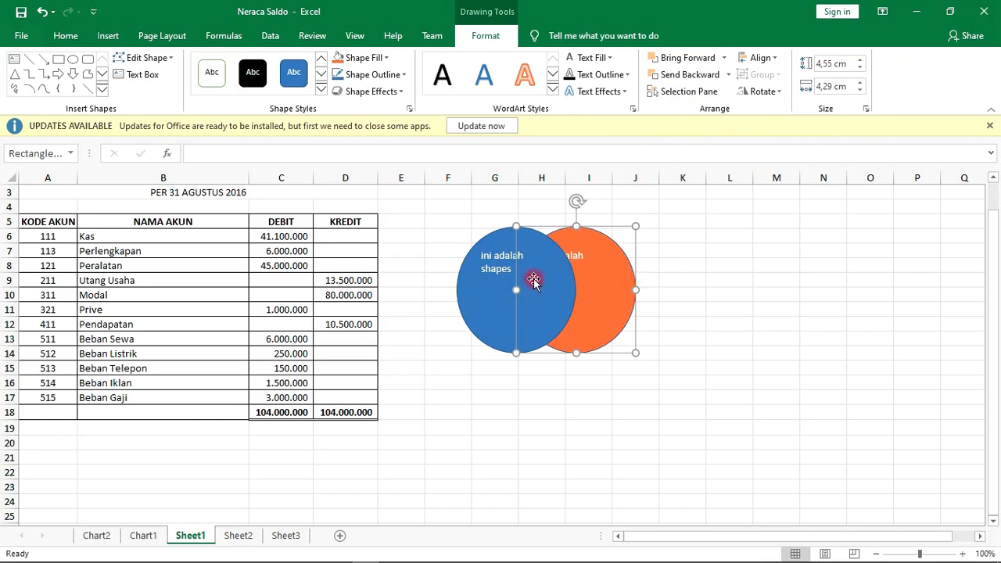
pyautogui.click(507, 319)
pyautogui.click(620, 292)
pyautogui.click(506, 310)
pyautogui.click(607, 294)
pyautogui.click(487, 321)
pyautogui.click(629, 302)
pyautogui.click(480, 294)
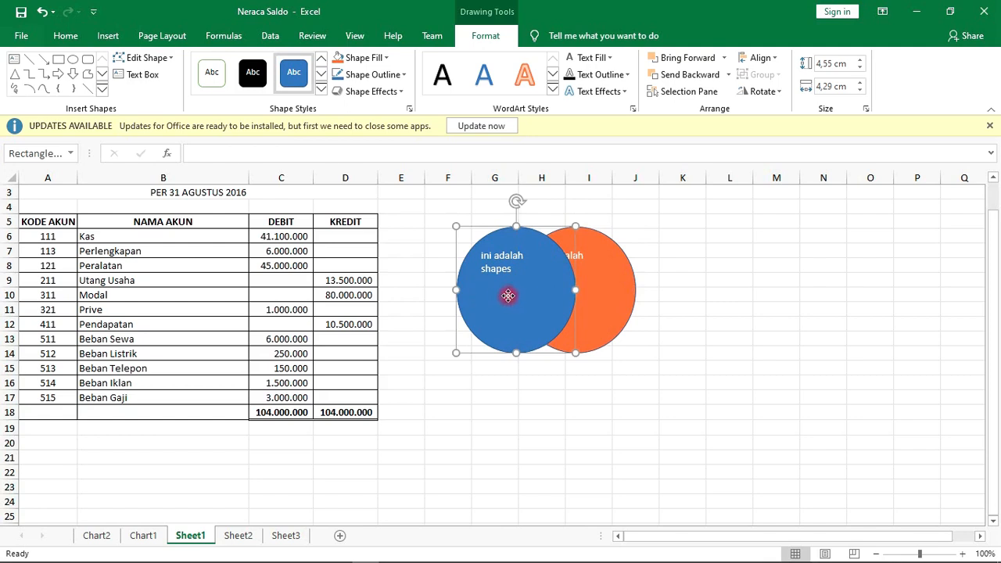
# - Rearrange the two circles so the blue one overlaps the right side of the orange one
pyautogui.moveTo(508, 296); pyautogui.dragTo(754, 318)
pyautogui.moveTo(618, 322); pyautogui.dragTo(542, 319)
pyautogui.moveTo(758, 342); pyautogui.dragTo(585, 331)
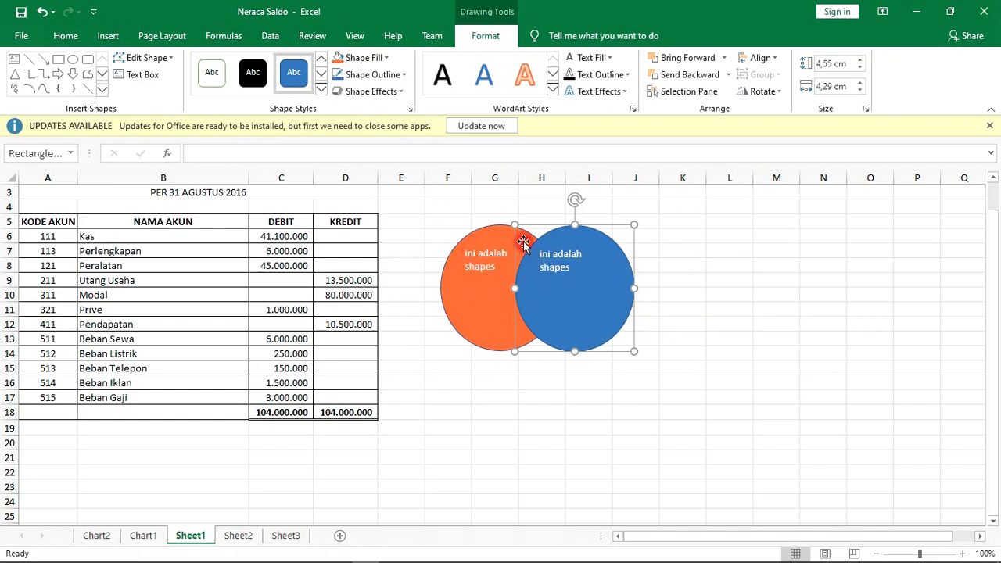
# - Select both the orange and blue circles and group them into one object
pyautogui.click(599, 382)
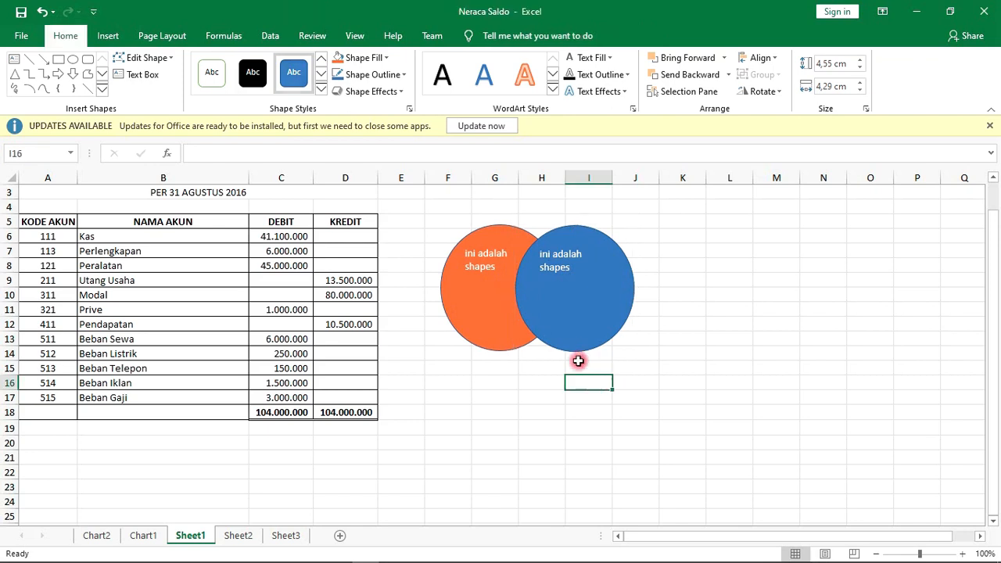
pyautogui.click(487, 299)
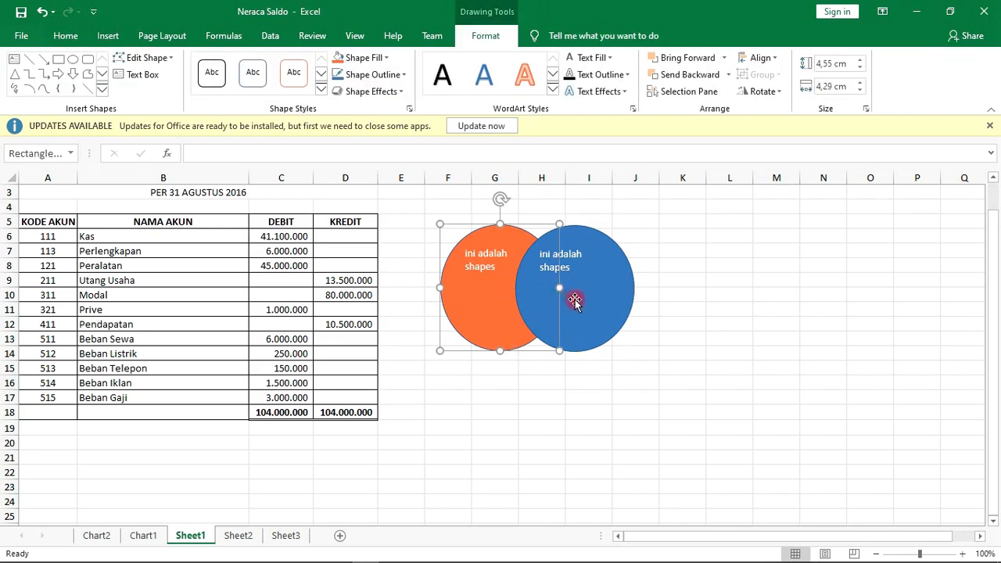
pyautogui.click(547, 377)
pyautogui.click(487, 305)
pyautogui.keyDown('shift'); pyautogui.click(579, 289); pyautogui.keyUp('shift')
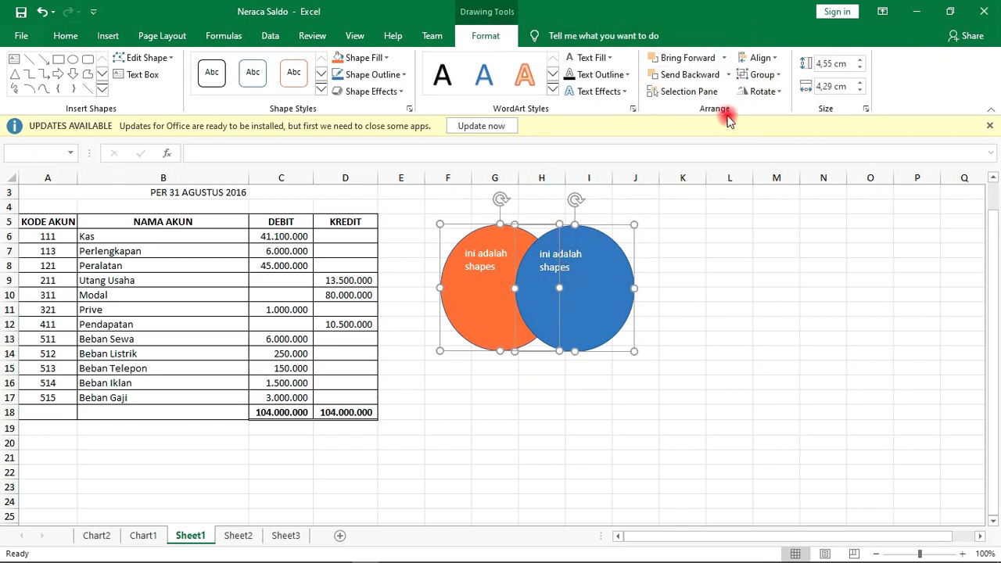
pyautogui.click(757, 75)
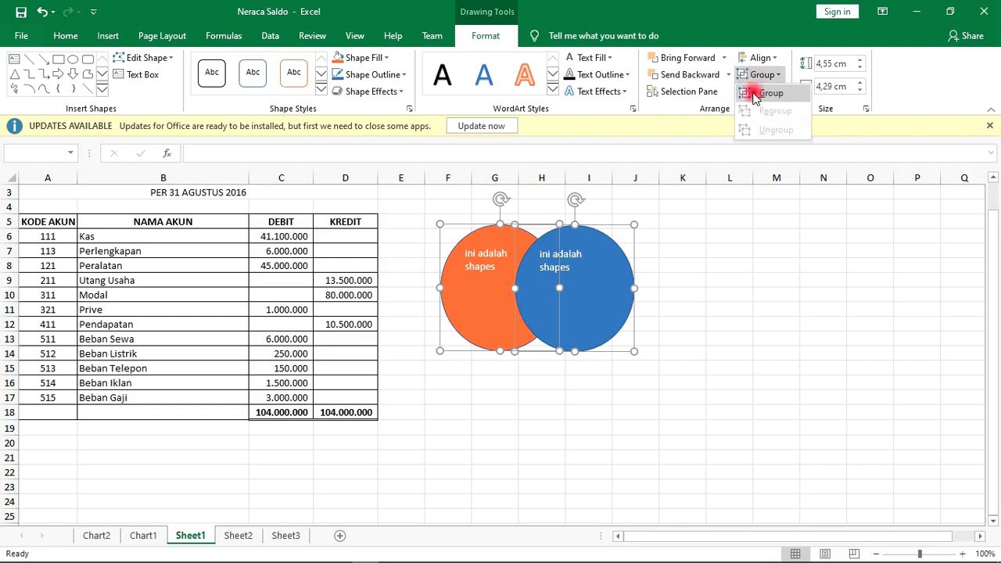
pyautogui.click(755, 91)
# - Move the grouped circles together as one object, ending slightly down and to the right of where they were
pyautogui.click(751, 260)
pyautogui.doubleClick(597, 260)
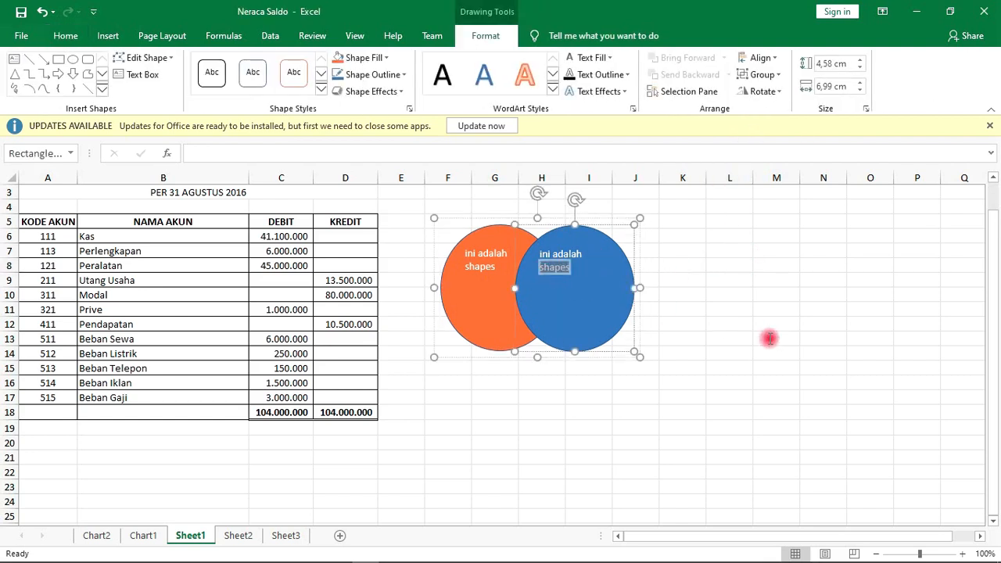
pyautogui.click(715, 308)
pyautogui.moveTo(573, 309); pyautogui.dragTo(549, 338)
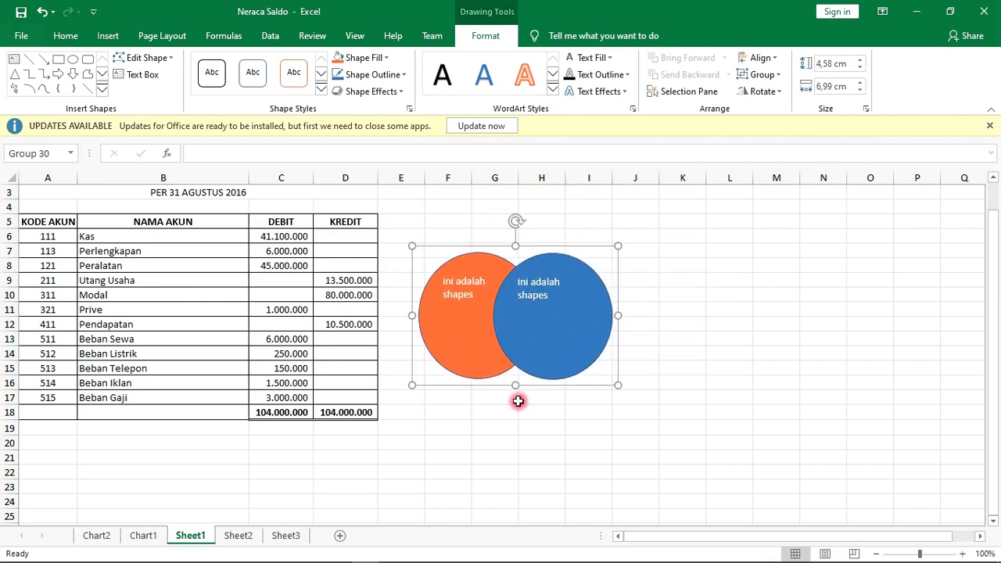
pyautogui.moveTo(535, 331); pyautogui.dragTo(567, 342)
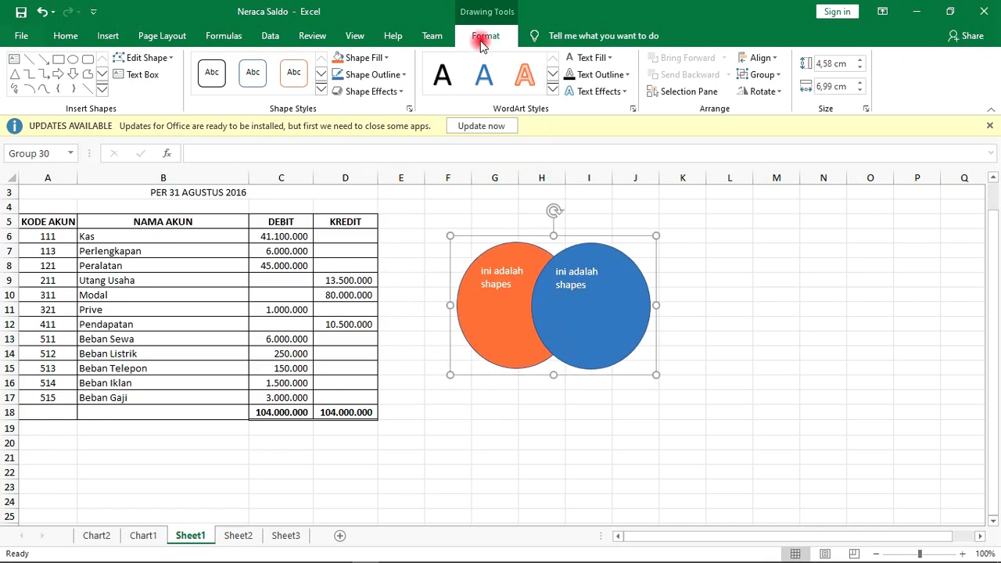
# - Ungroup the two circles and move the blue circle away to the right on its own
pyautogui.click(774, 76)
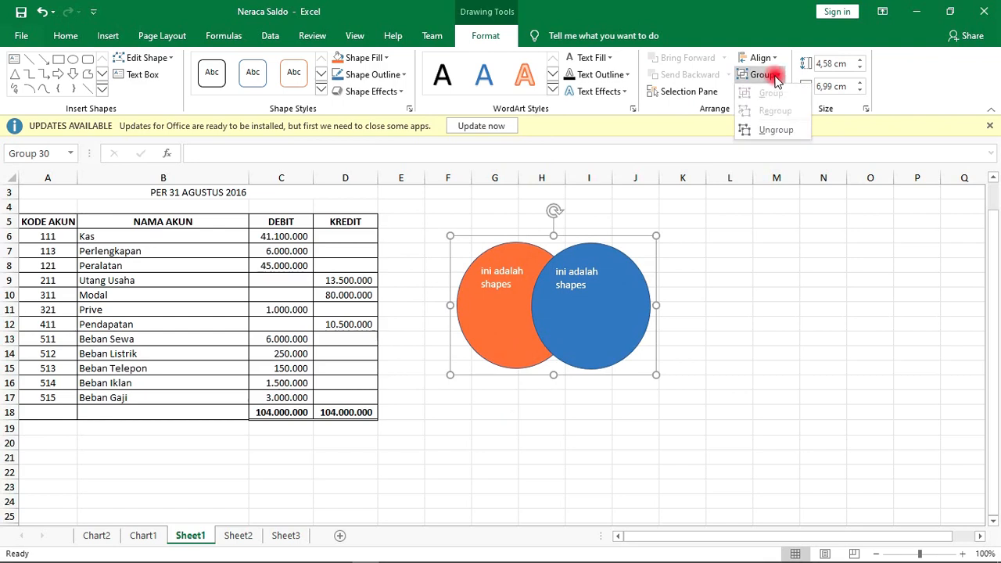
pyautogui.click(773, 131)
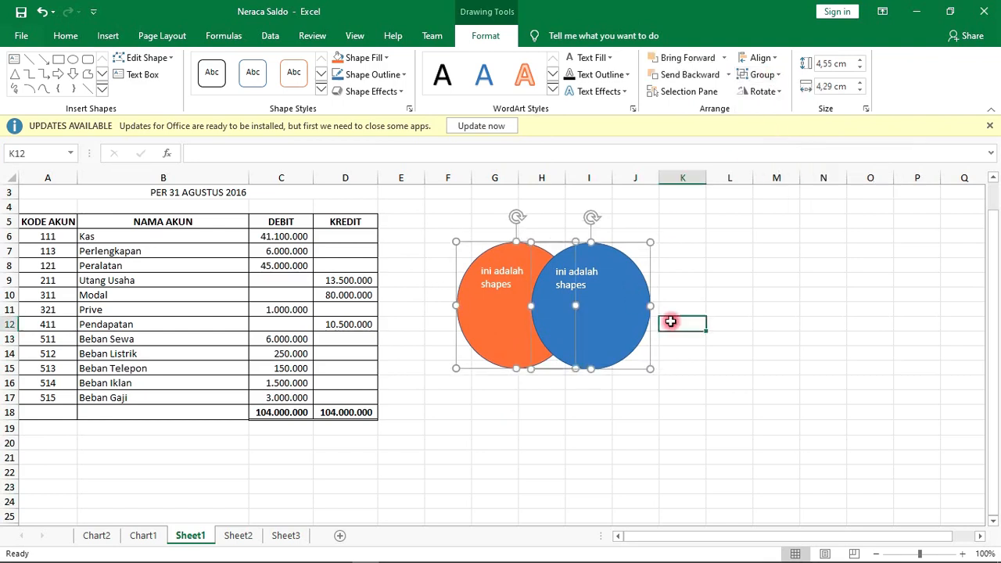
pyautogui.moveTo(599, 320); pyautogui.dragTo(666, 307)
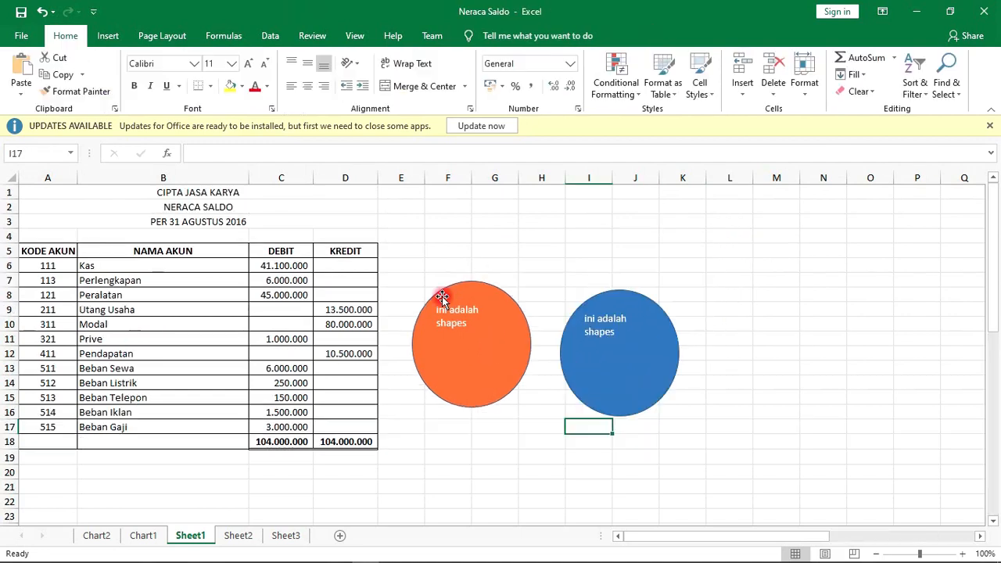
# - Insert a screen clipping of the upper-left part of the Materi 6 folder window and shift it slightly down and right on the sheet
pyautogui.click(613, 368)
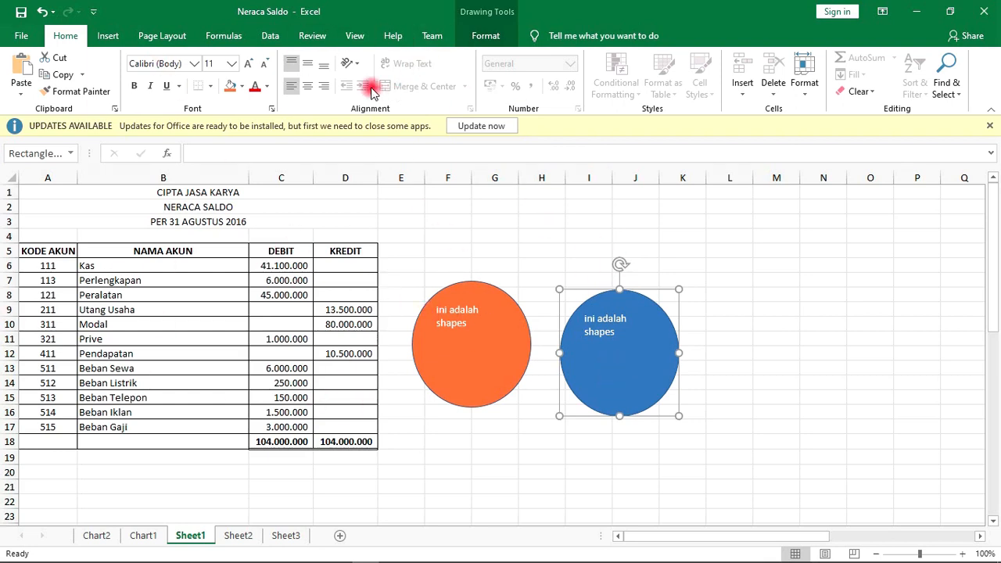
pyautogui.click(543, 248)
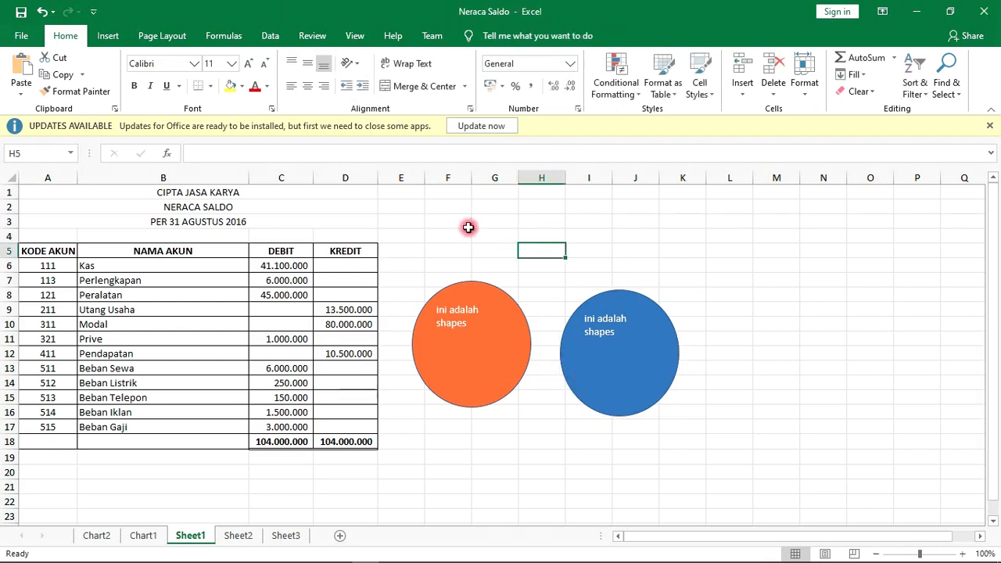
pyautogui.click(106, 35)
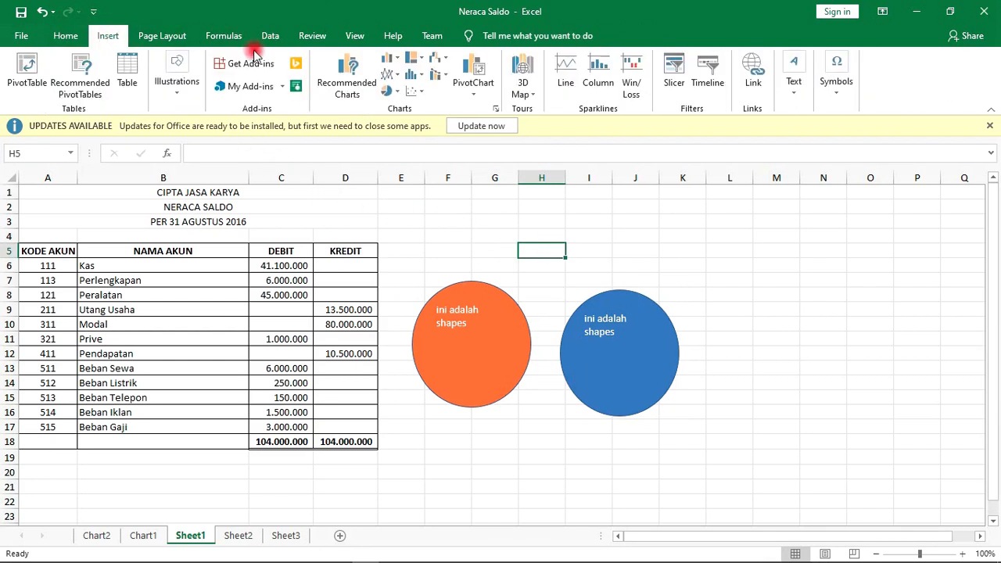
pyautogui.click(179, 90)
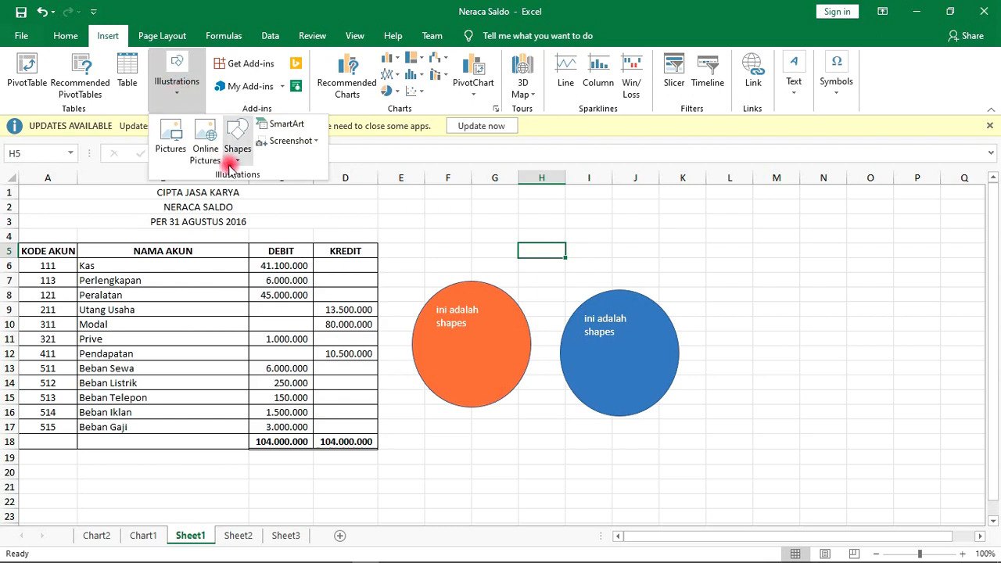
pyautogui.click(281, 142)
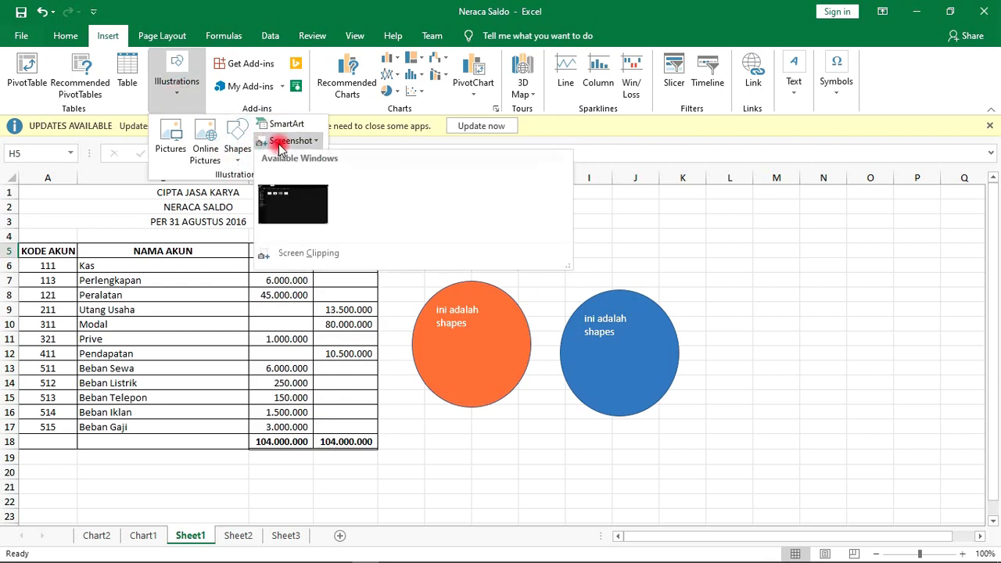
pyautogui.click(297, 255)
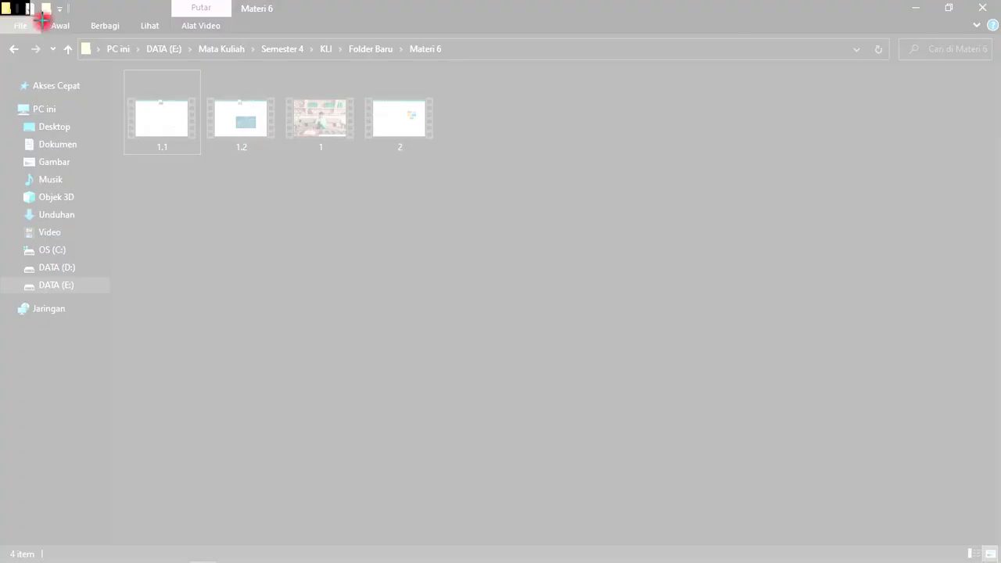
pyautogui.moveTo(0, 0); pyautogui.dragTo(521, 329)
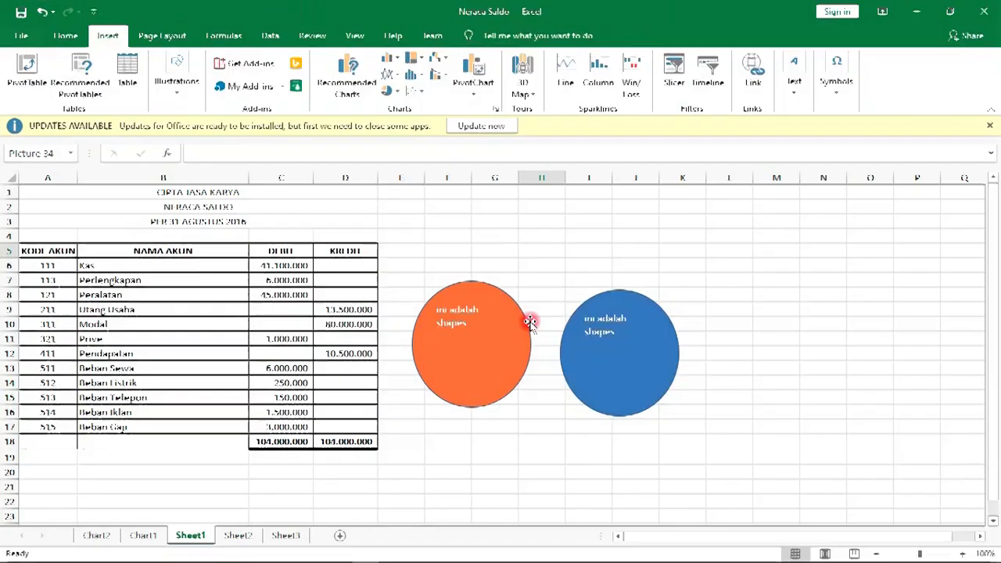
pyautogui.moveTo(868, 253); pyautogui.dragTo(898, 296)
pyautogui.click(773, 239)
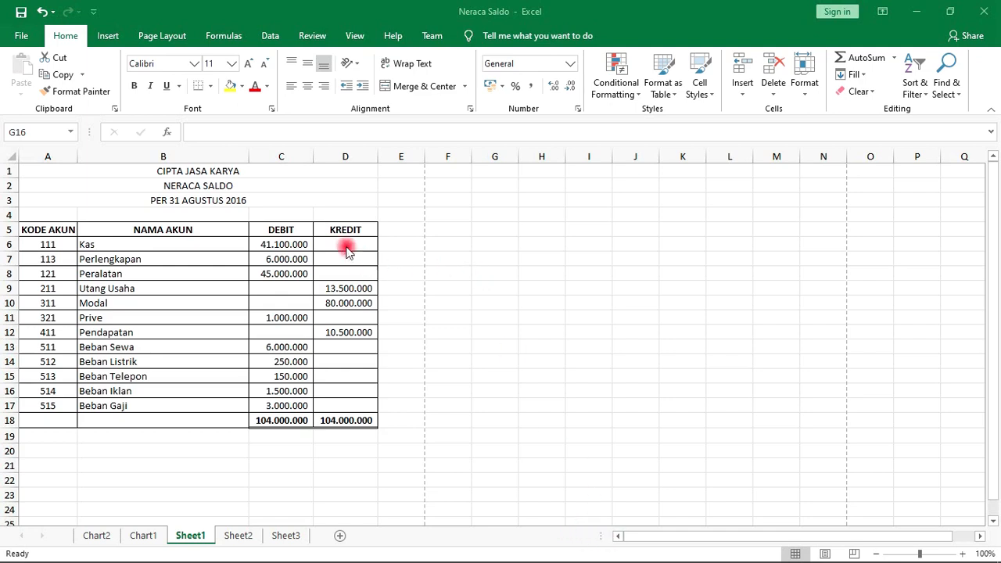
# - Insert the picture one-piece-anime-4k-2018-uq from the Pictures folder into Sheet1 using the plain Insert option
pyautogui.click(110, 35)
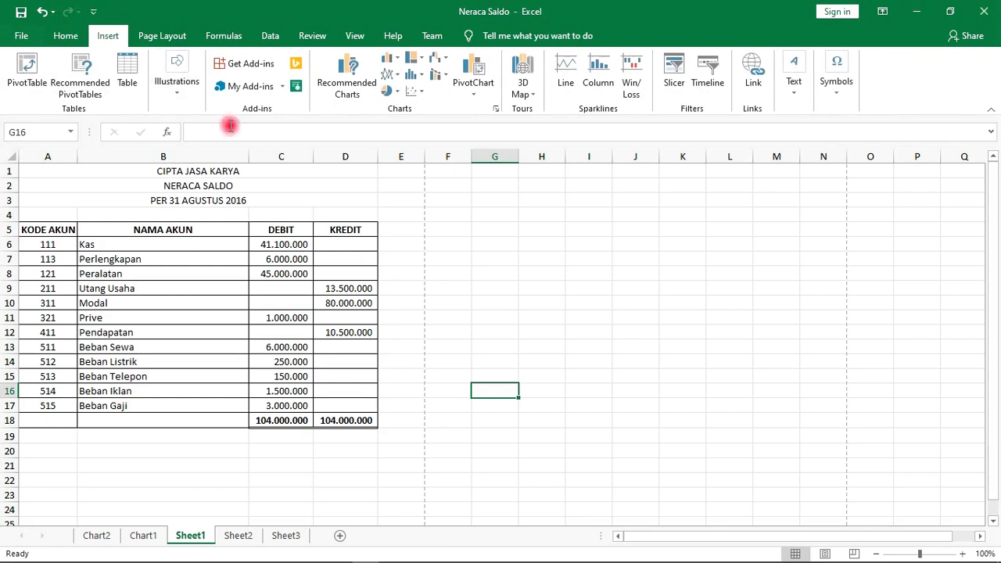
pyautogui.click(178, 99)
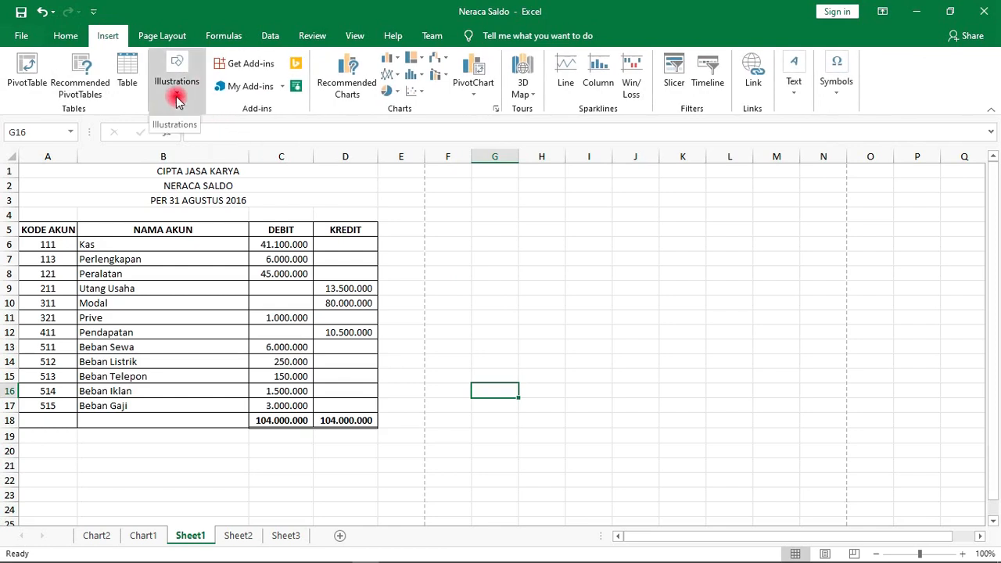
pyautogui.click(178, 99)
pyautogui.click(162, 151)
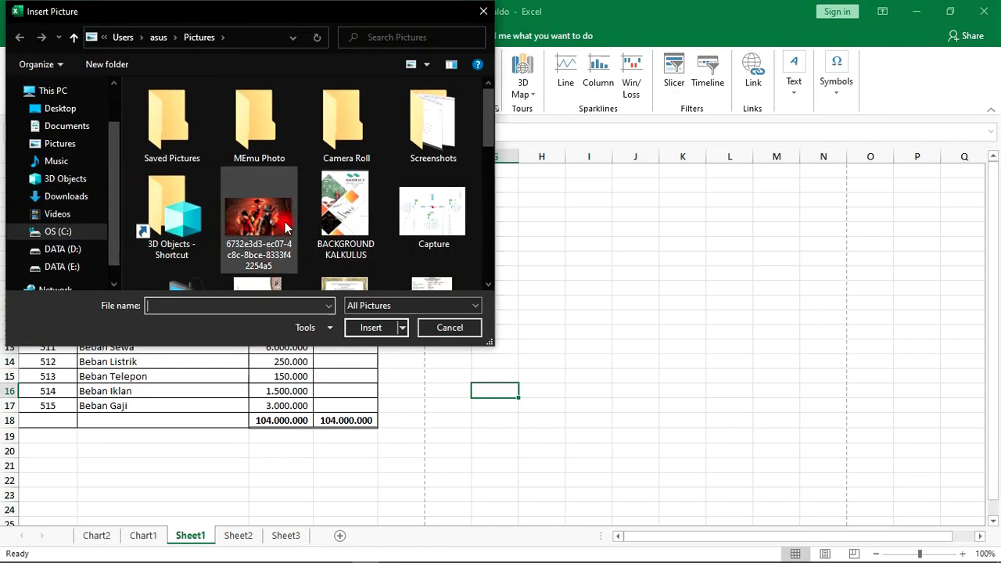
pyautogui.scroll(-2, 287, 231)
pyautogui.scroll(2, 287, 232)
pyautogui.scroll(-1, 283, 230)
pyautogui.scroll(-2, 283, 230)
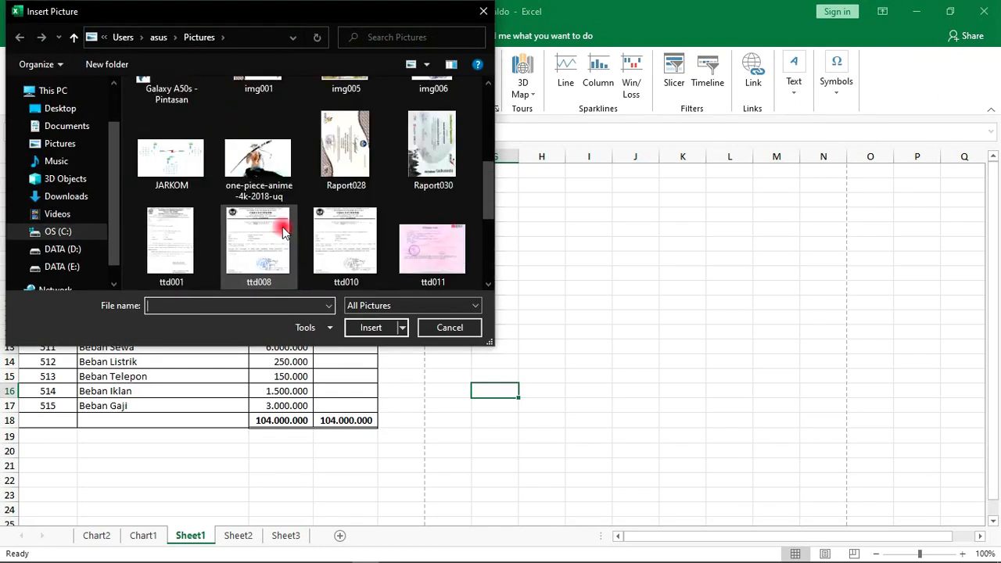
pyautogui.scroll(1, 266, 227)
pyautogui.click(238, 239)
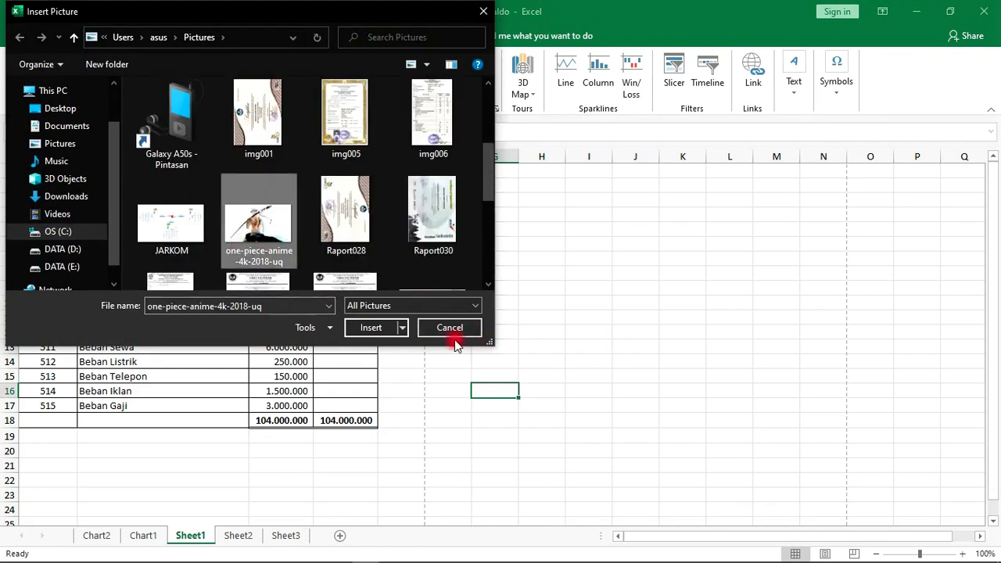
pyautogui.click(403, 331)
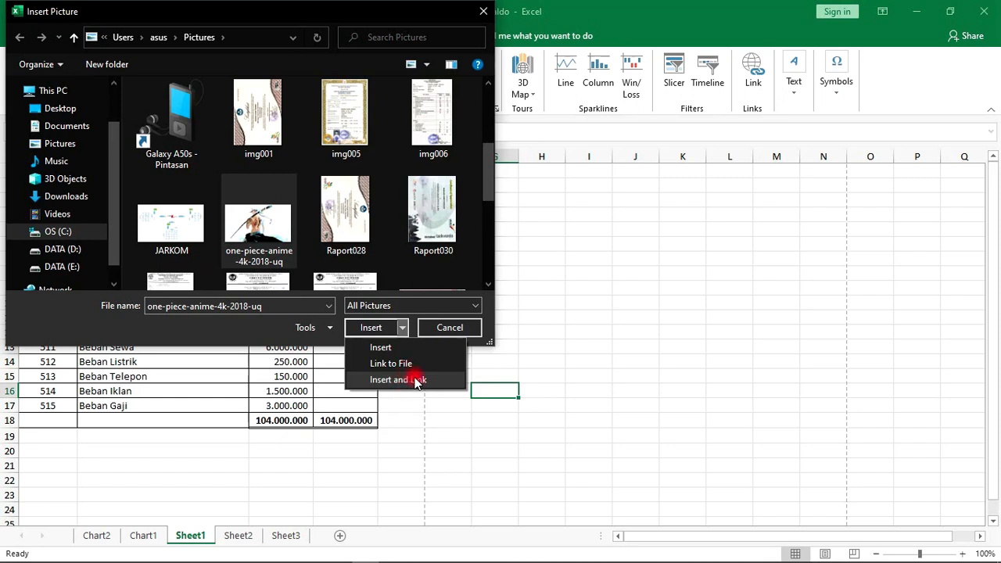
pyautogui.click(388, 352)
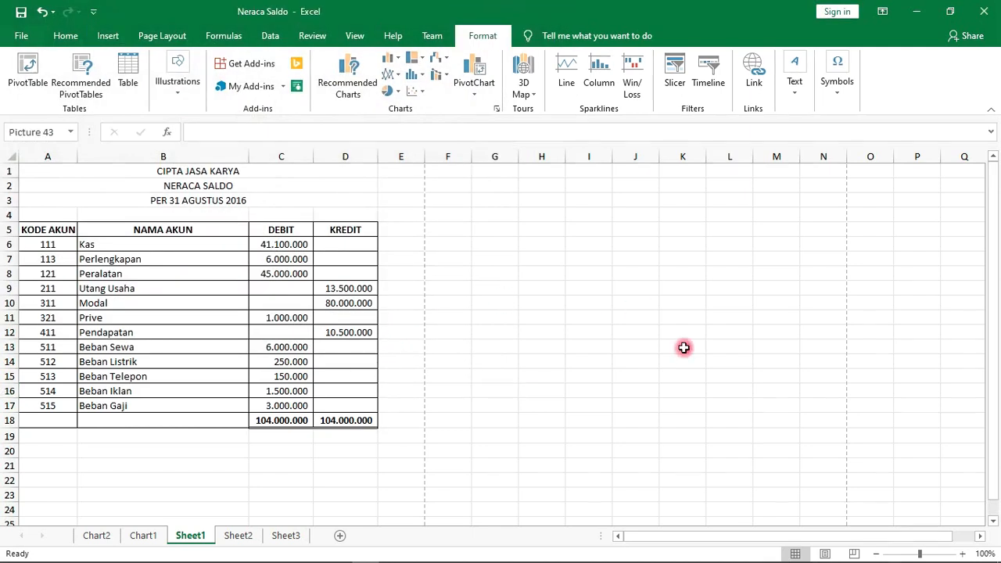
# - Shrink the inserted picture to about 10.9 cm high by 19.56 cm wide and place it beside the trial balance table
pyautogui.moveTo(652, 279); pyautogui.dragTo(597, 298)
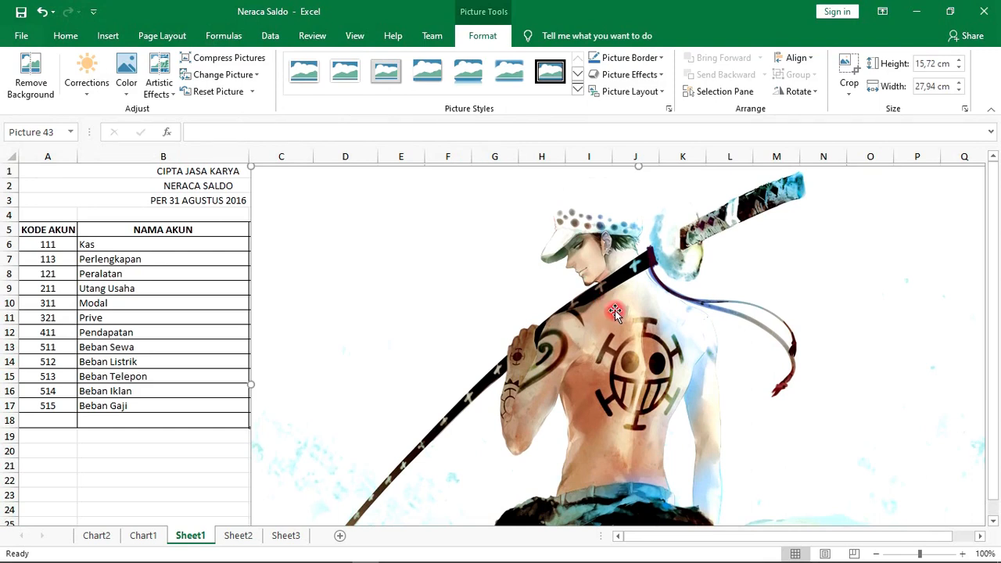
pyautogui.moveTo(605, 299); pyautogui.dragTo(468, 302)
pyautogui.moveTo(541, 317); pyautogui.dragTo(567, 342)
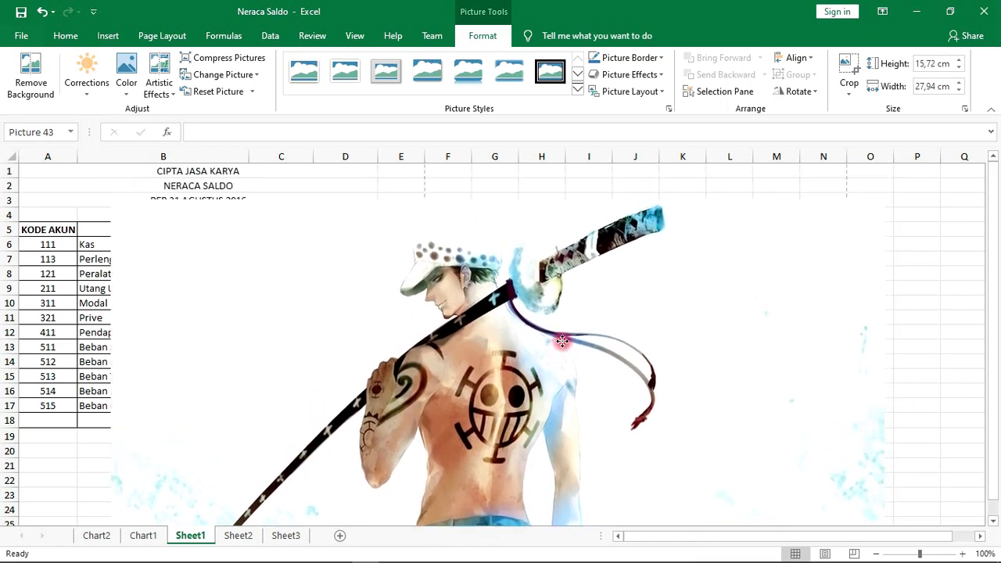
pyautogui.moveTo(920, 553); pyautogui.dragTo(906, 554)
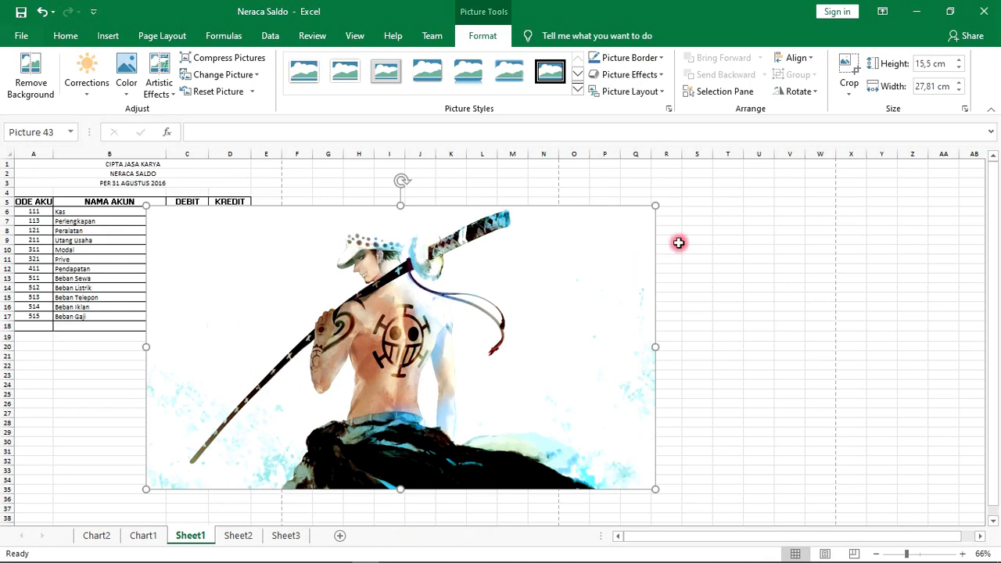
pyautogui.moveTo(656, 206); pyautogui.dragTo(425, 306)
pyautogui.moveTo(381, 368); pyautogui.dragTo(523, 267)
pyautogui.moveTo(632, 210); pyautogui.dragTo(649, 164)
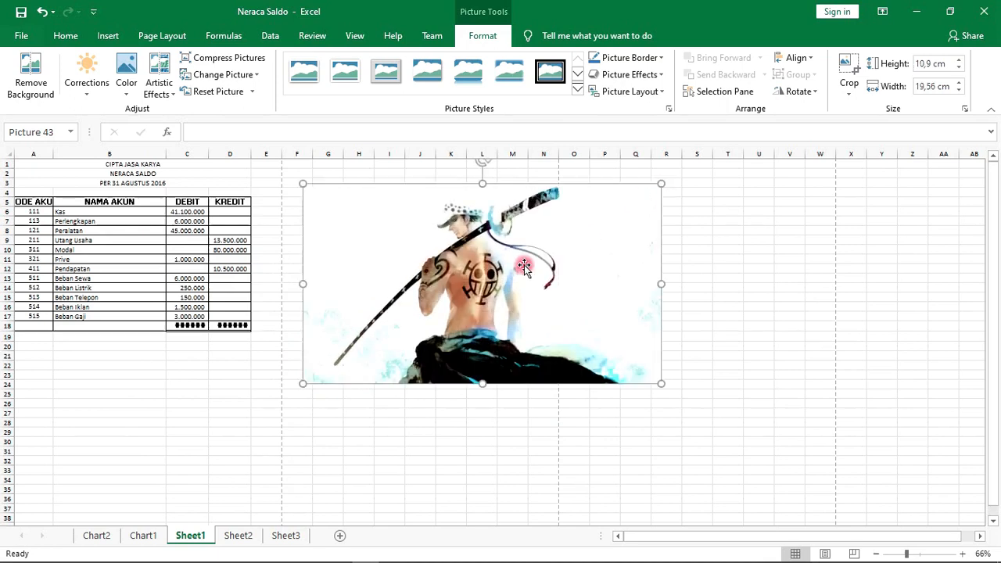
# - Shift the picture slightly down beside the trial balance table, reduce its height to 10 cm, and check its size settings
pyautogui.moveTo(524, 264); pyautogui.dragTo(514, 297)
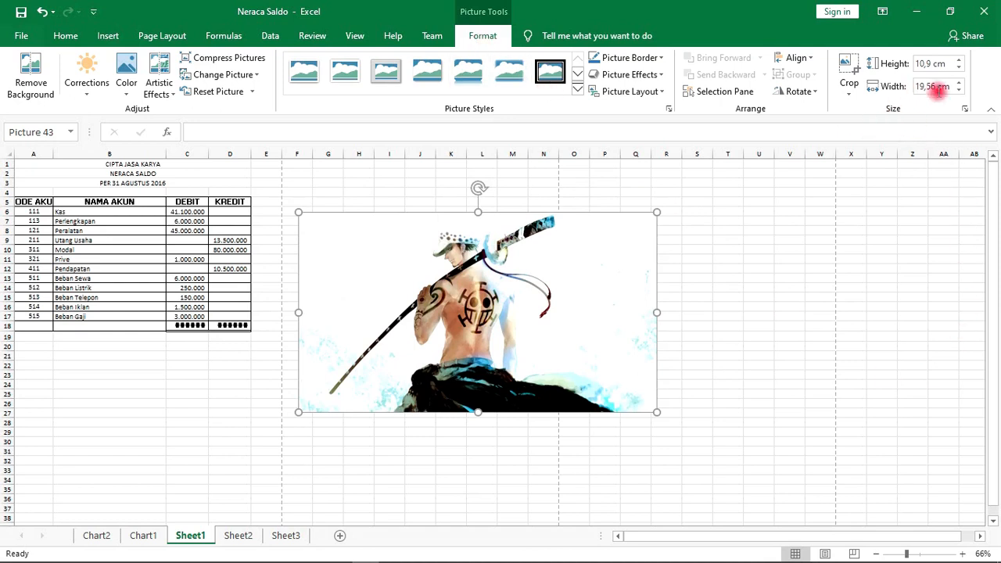
pyautogui.click(959, 68)
pyautogui.click(959, 68)
pyautogui.click(960, 68)
pyautogui.click(960, 69)
pyautogui.click(960, 69)
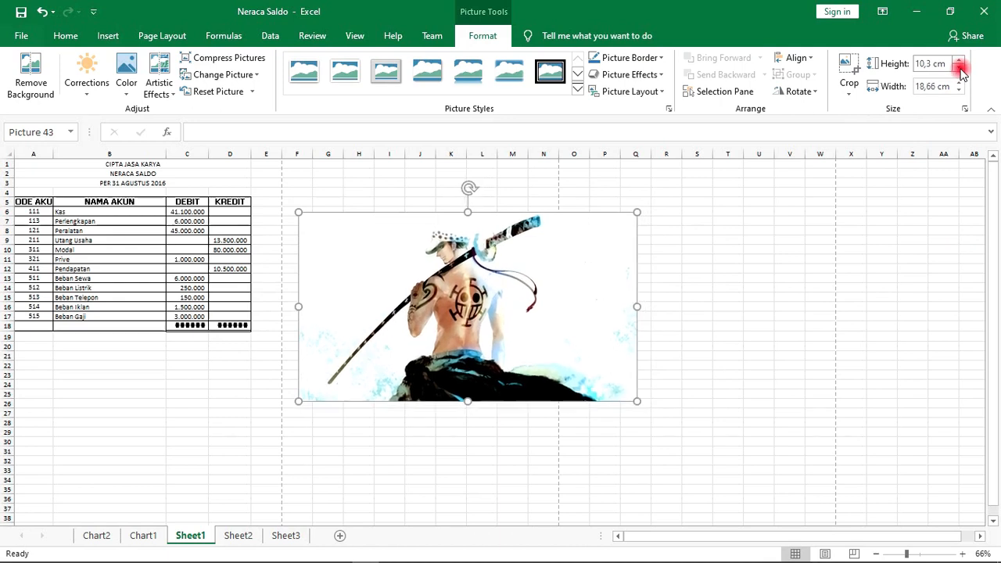
pyautogui.click(960, 68)
pyautogui.click(960, 68)
pyautogui.click(960, 68)
pyautogui.click(960, 68)
pyautogui.click(960, 68)
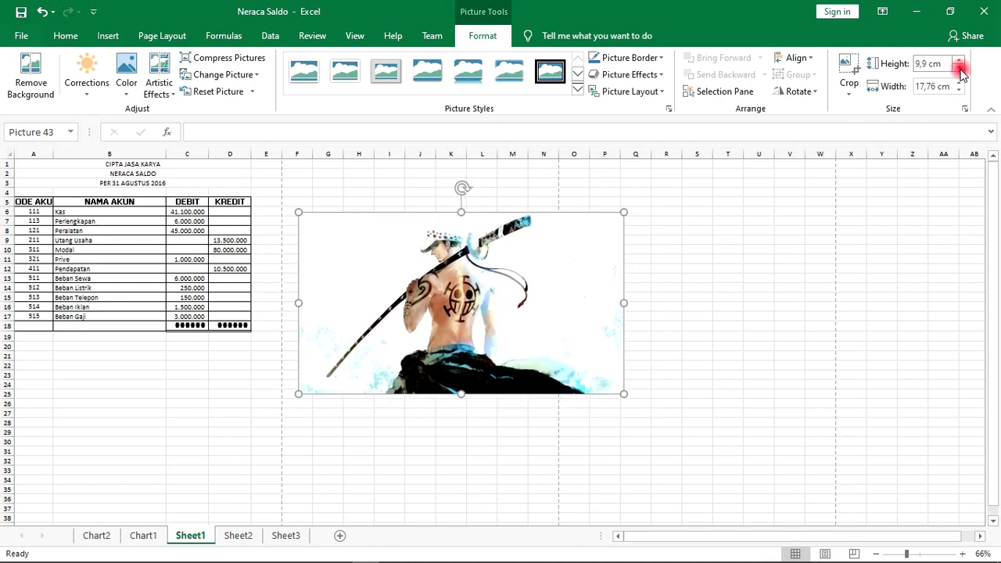
pyautogui.click(960, 59)
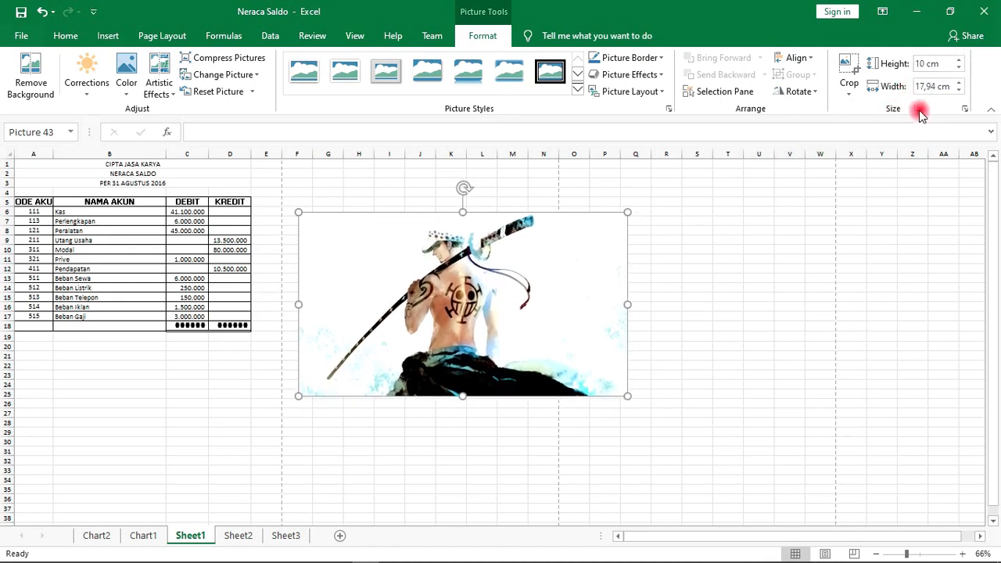
pyautogui.click(968, 110)
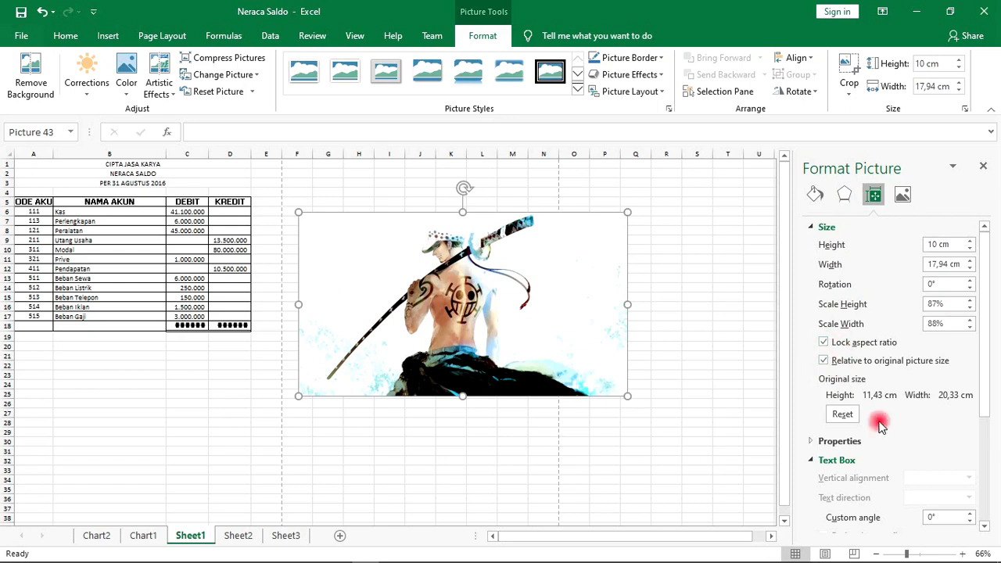
pyautogui.click(984, 165)
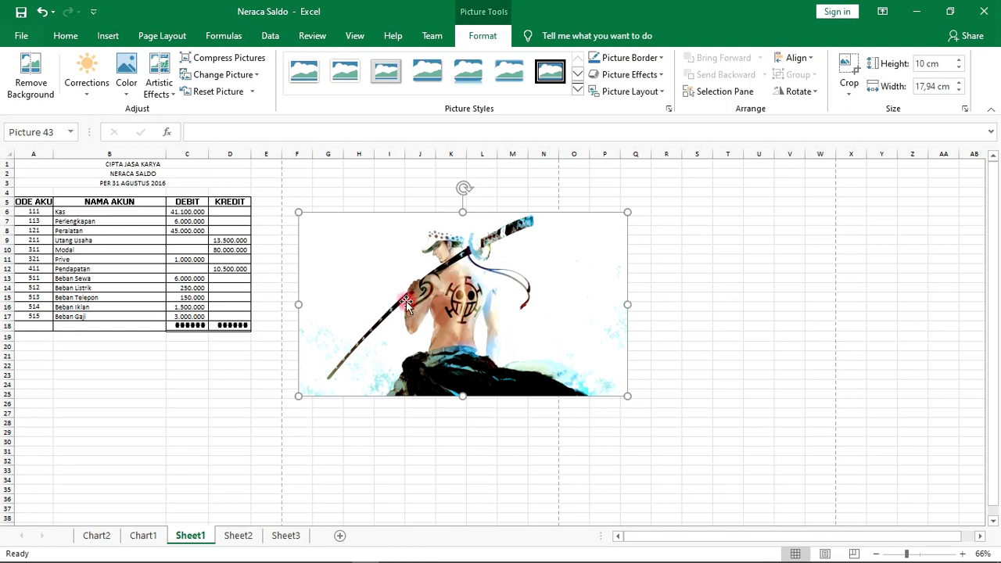
# - Move the picture around the empty cells beside the trial balance table
pyautogui.moveTo(407, 304); pyautogui.dragTo(549, 288)
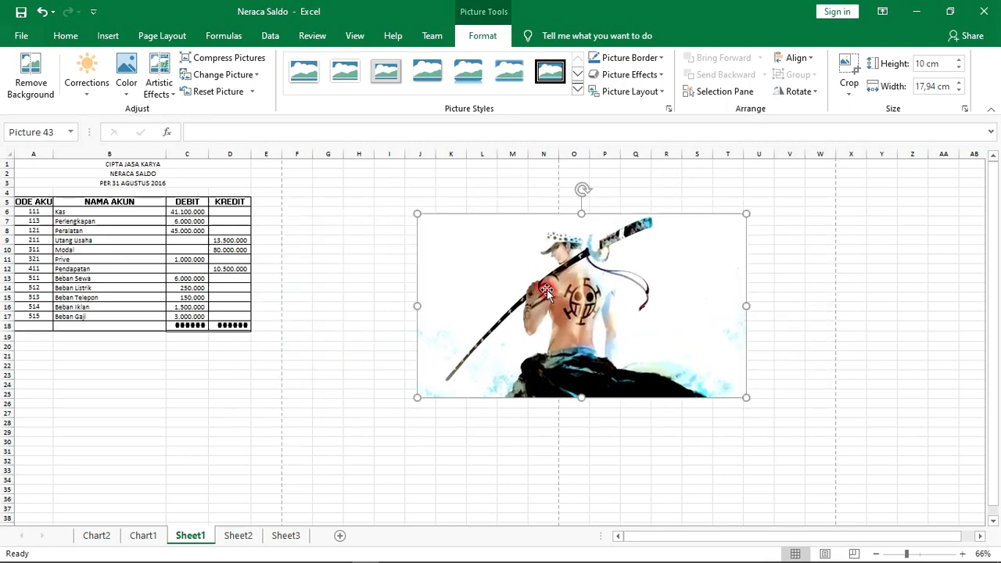
pyautogui.moveTo(637, 300); pyautogui.dragTo(566, 239)
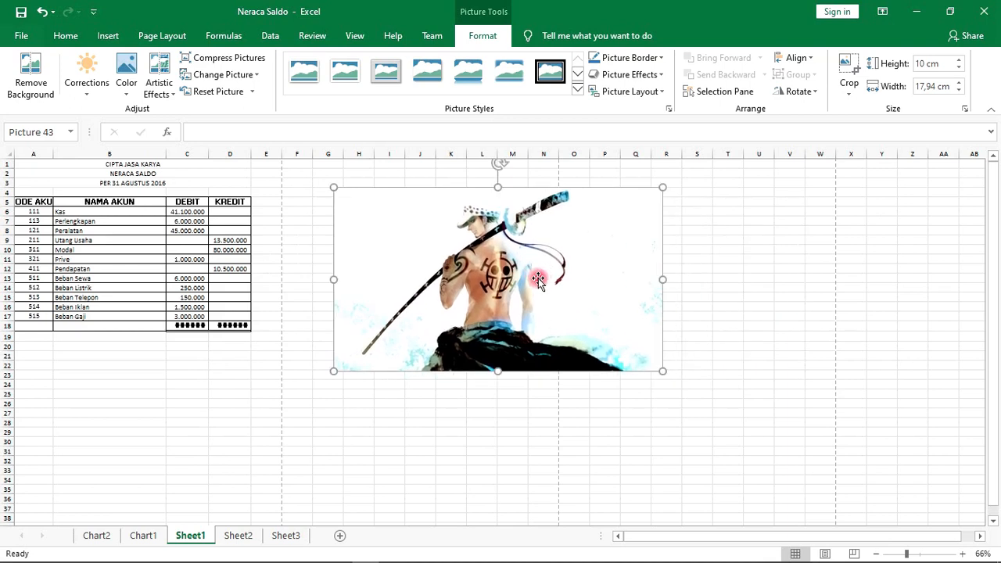
pyautogui.moveTo(538, 277); pyautogui.dragTo(535, 315)
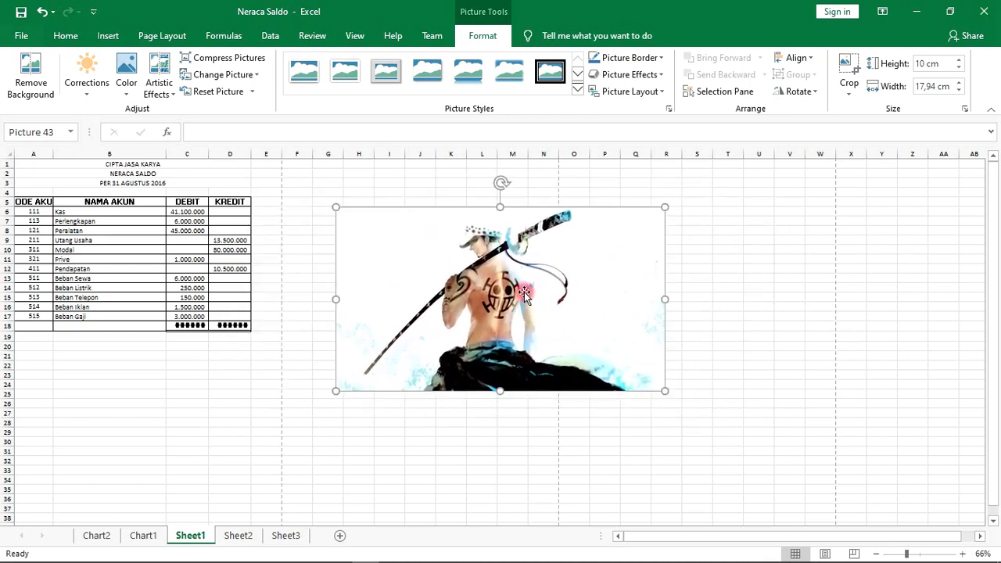
pyautogui.moveTo(482, 294); pyautogui.dragTo(444, 283)
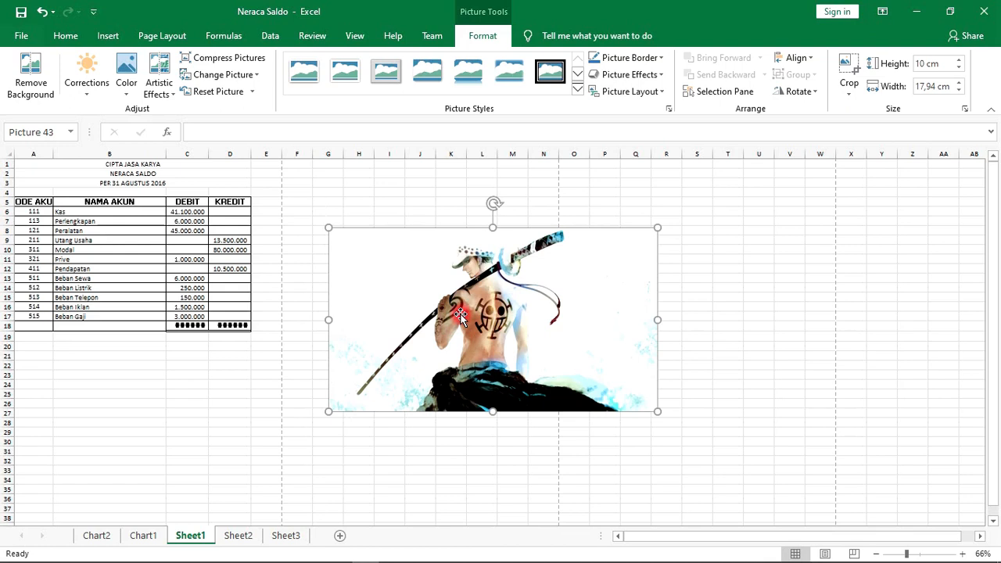
# - Duplicate the picture so one copy overlaps the trial balance table and the other sits further right on the sheet
pyautogui.moveTo(487, 301); pyautogui.dragTo(441, 248)
pyautogui.click(595, 257)
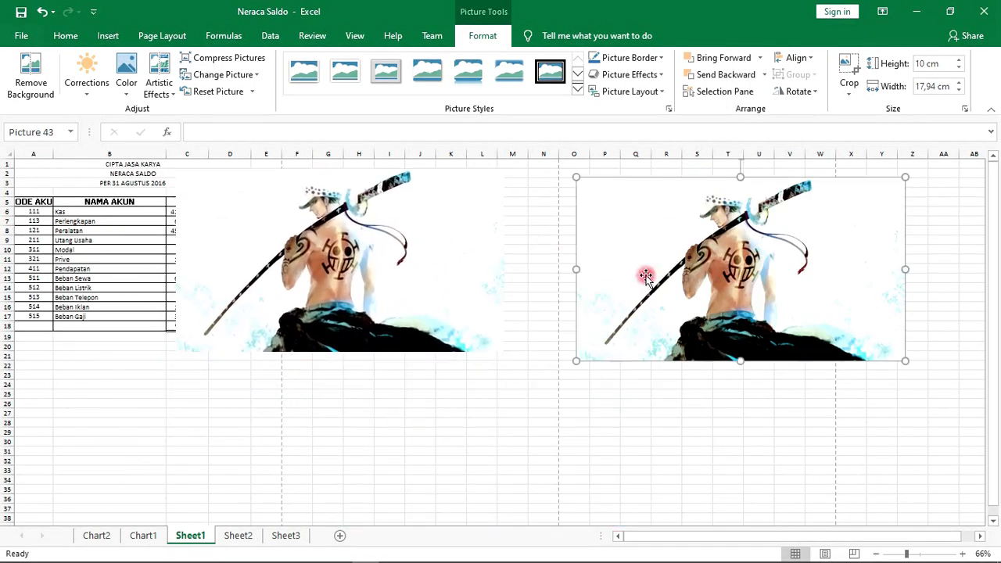
pyautogui.click(478, 278)
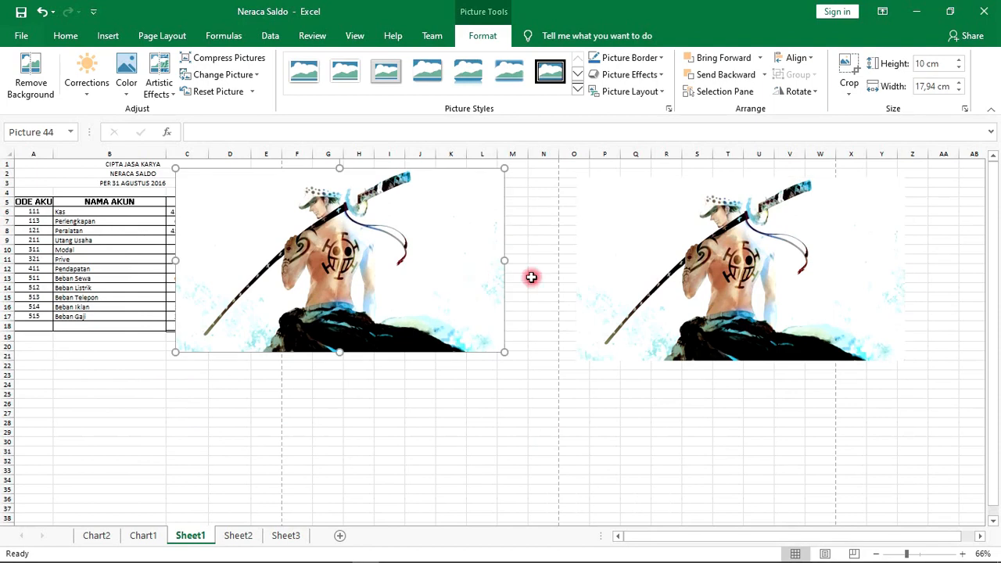
# - Copy and paste the picture overlapping the table, move the pasted copy below it, and delete that copy
pyautogui.rightClick(442, 270)
pyautogui.rightClick(415, 217)
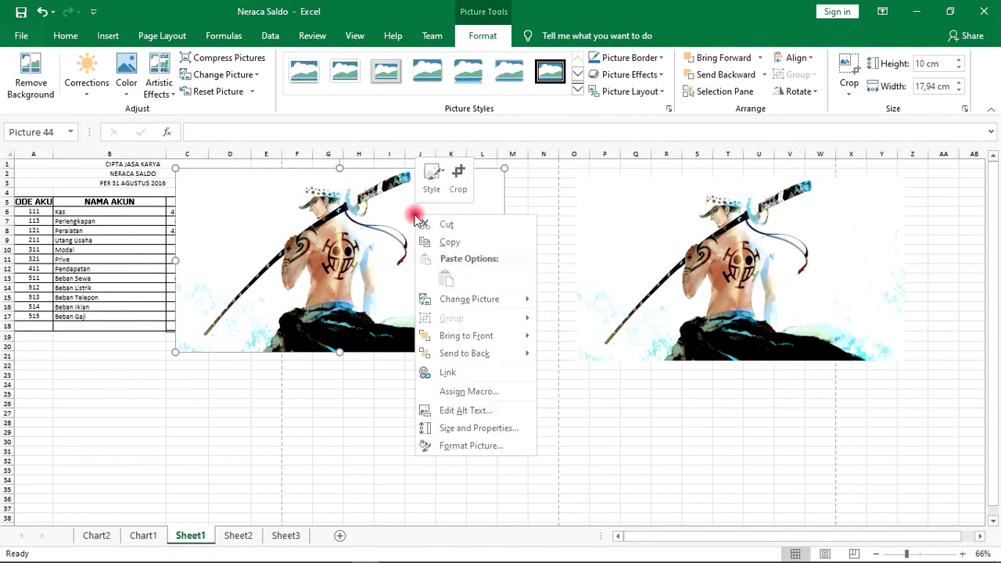
pyautogui.click(435, 244)
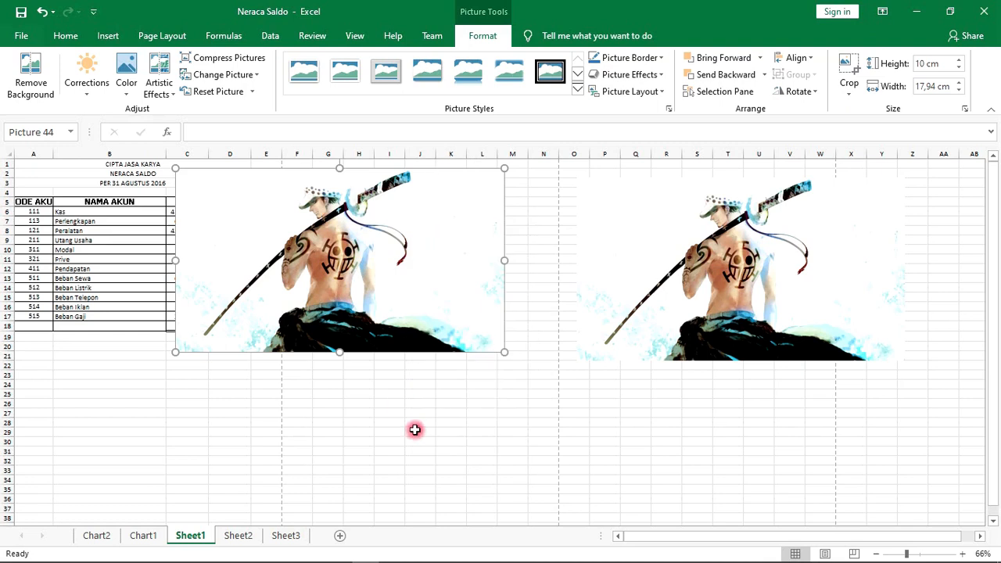
pyautogui.hotkey('ctrl', 'v')
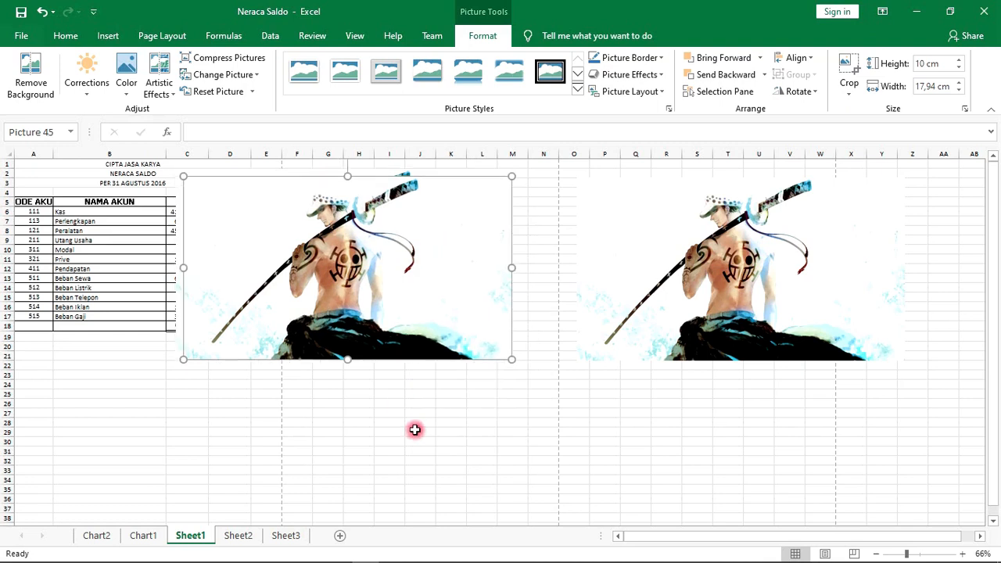
pyautogui.moveTo(458, 310); pyautogui.dragTo(553, 456)
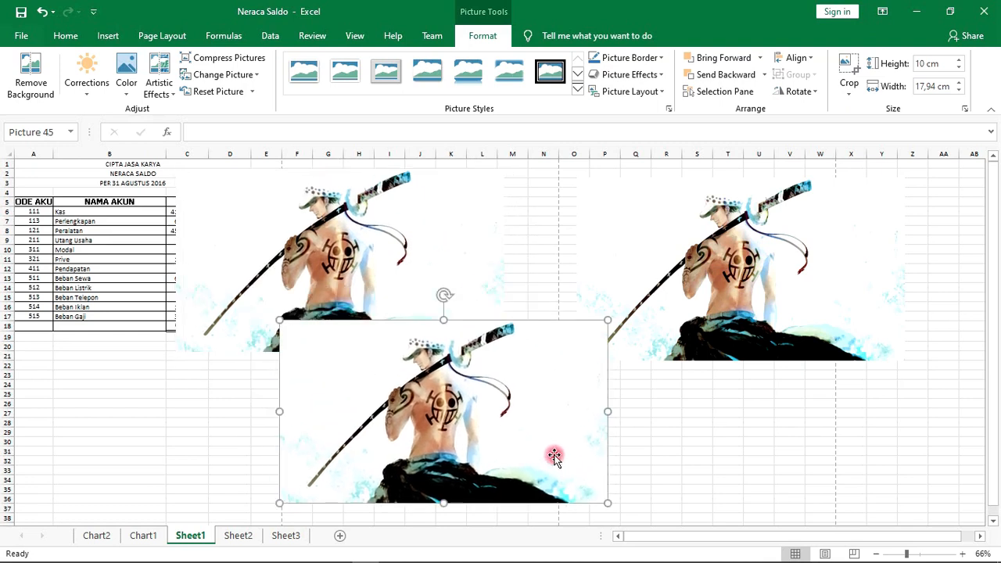
pyautogui.press('Delete')
# - Delete the duplicate picture that overlaps the trial balance table
pyautogui.click(446, 277)
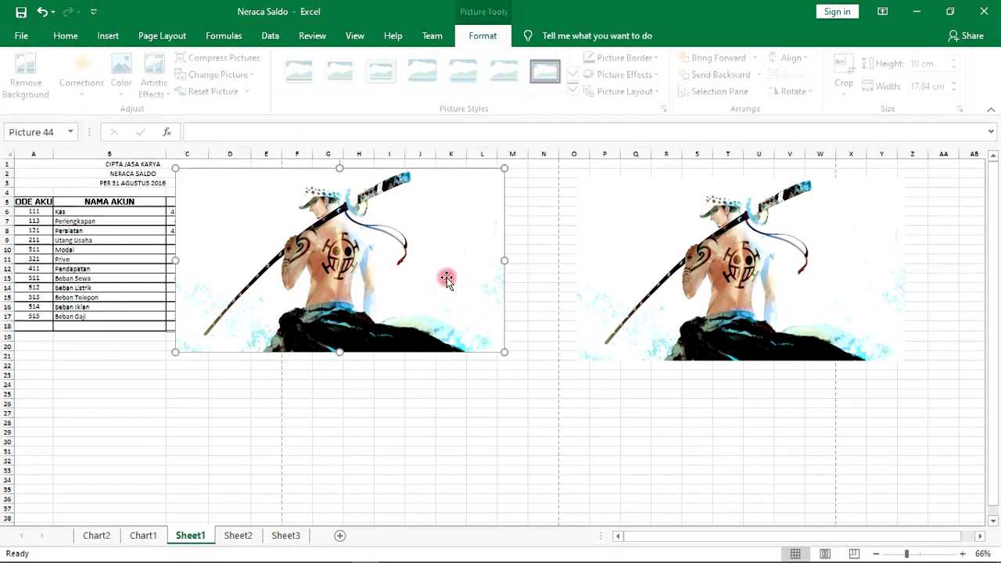
pyautogui.moveTo(447, 277); pyautogui.dragTo(459, 374)
pyautogui.press('Delete')
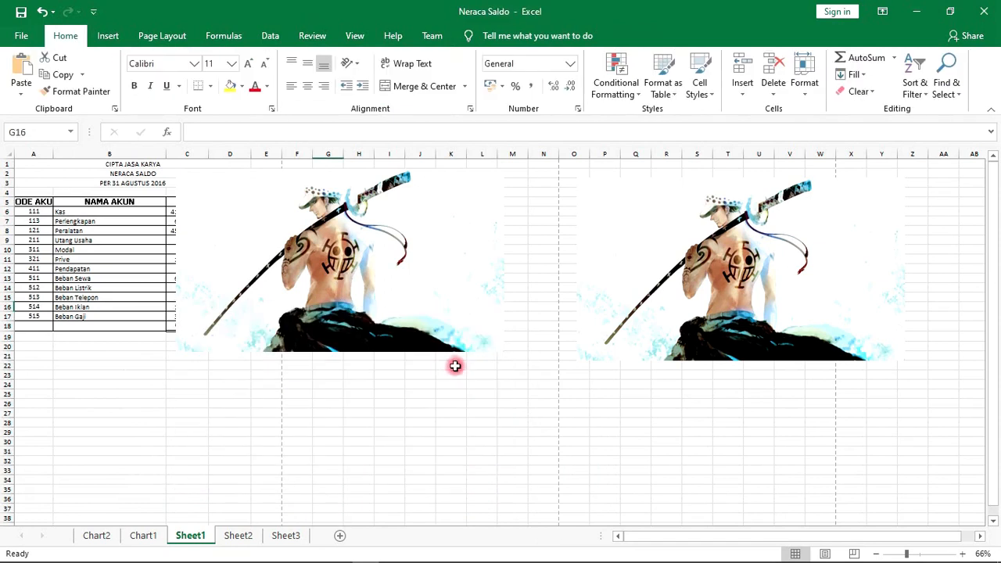
pyautogui.click(467, 313)
pyautogui.press('Delete')
# - Move the remaining picture back toward the table, around columns H to R and rows 9 to 28, and deselect it
pyautogui.click(745, 203)
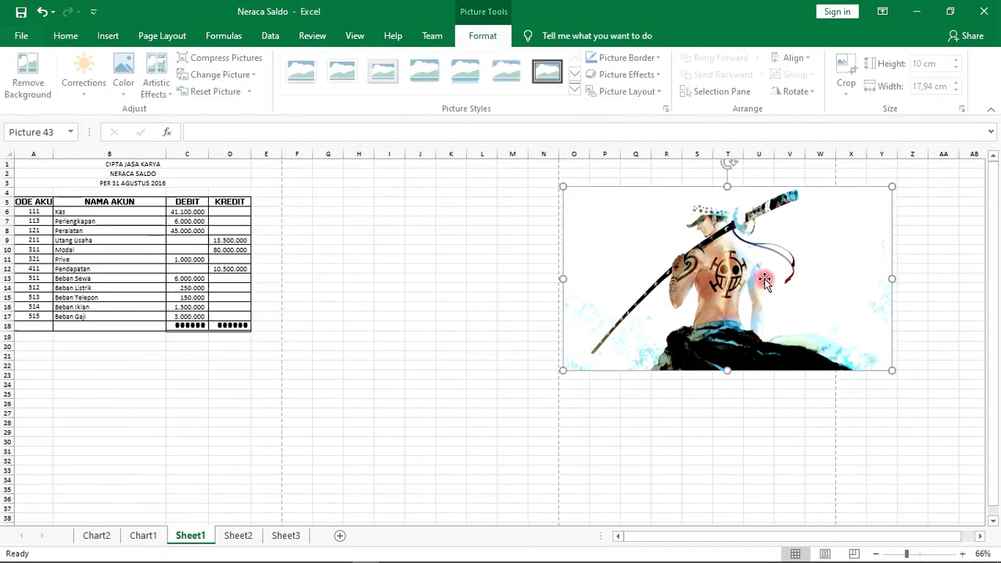
pyautogui.moveTo(745, 203); pyautogui.dragTo(513, 272)
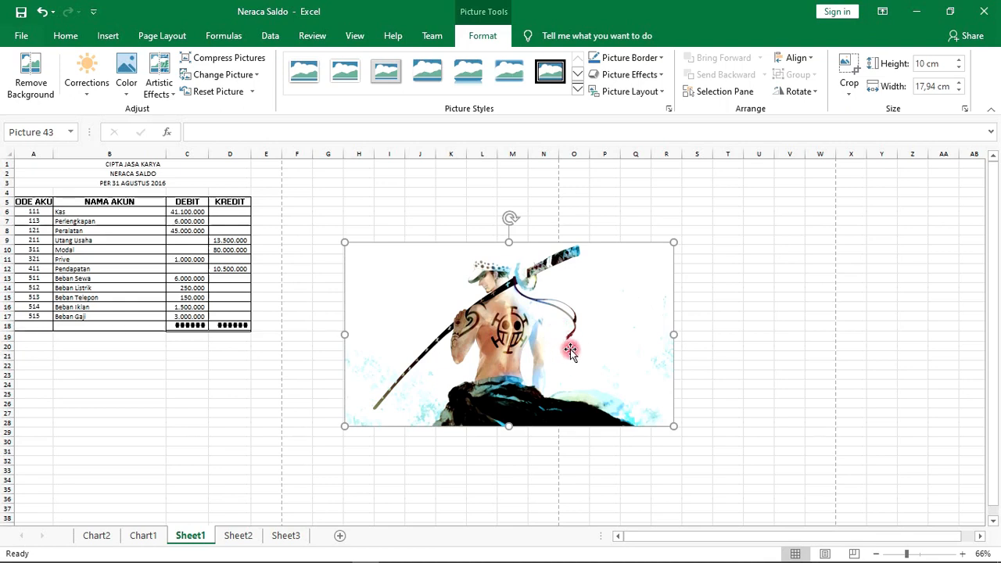
pyautogui.click(751, 295)
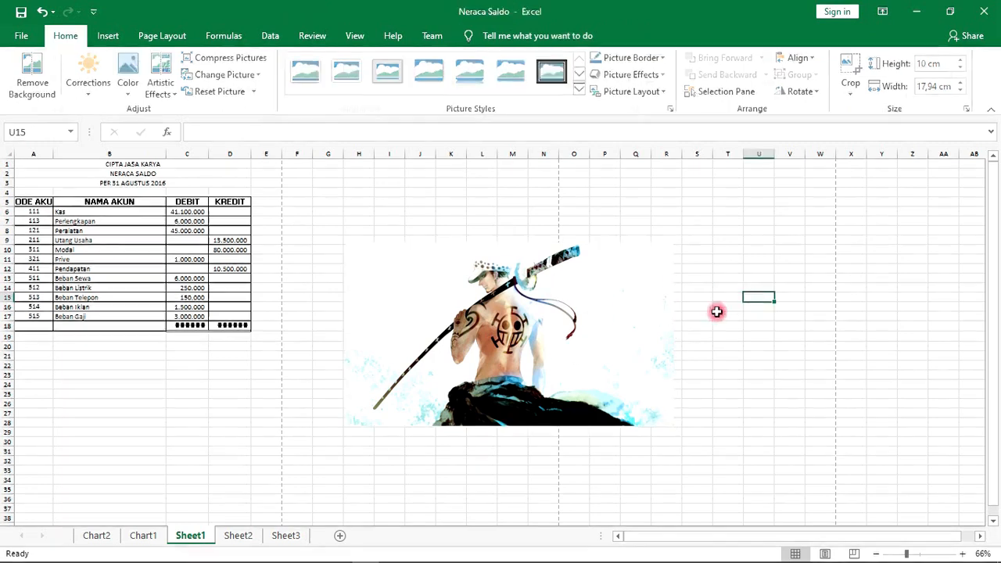
# - Apply the Plastic Wrap artistic effect to the picture
pyautogui.click(598, 324)
pyautogui.click(475, 36)
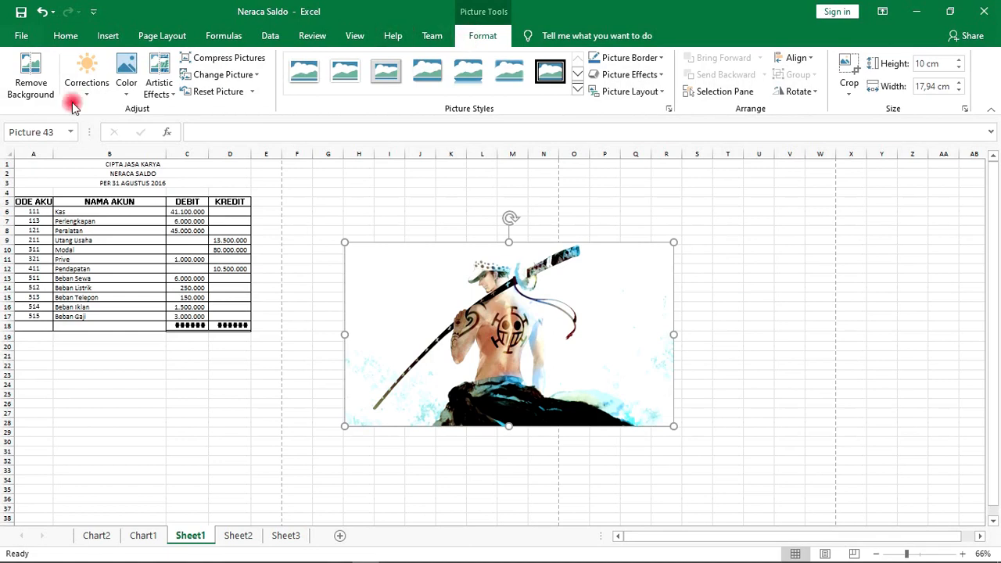
pyautogui.click(172, 92)
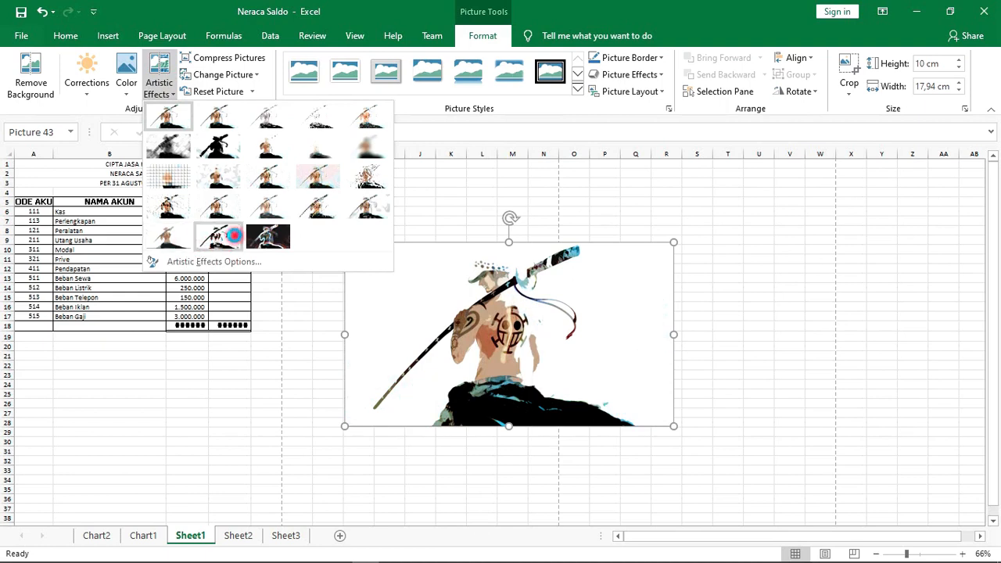
pyautogui.click(369, 213)
pyautogui.click(757, 347)
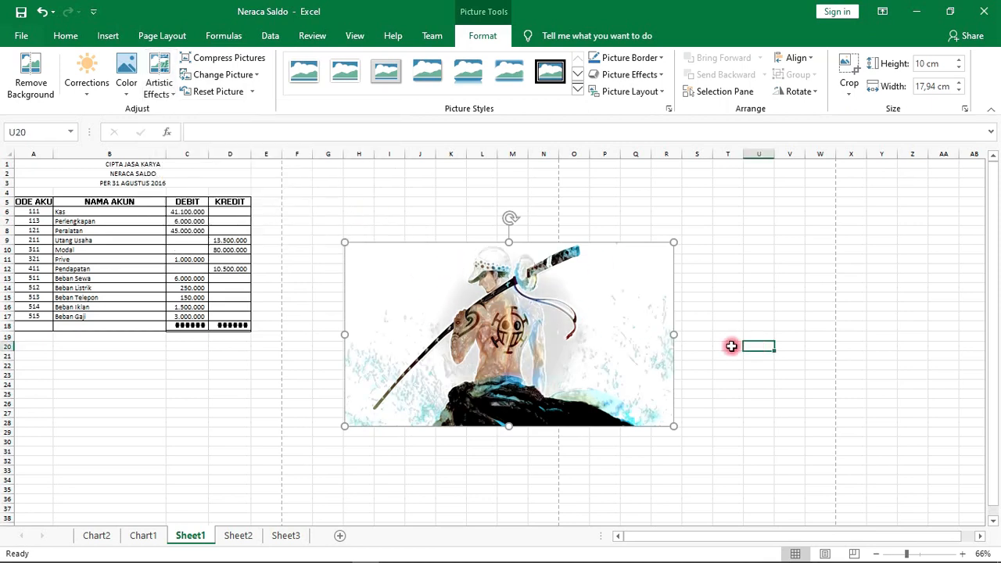
# - Apply the Rotated, White picture style to the picture
pyautogui.click(563, 341)
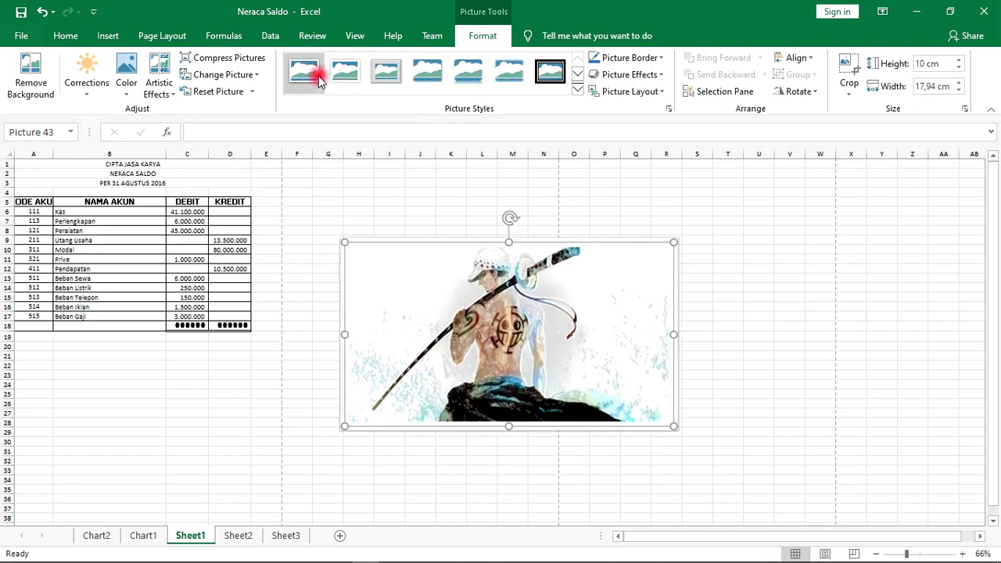
pyautogui.click(546, 81)
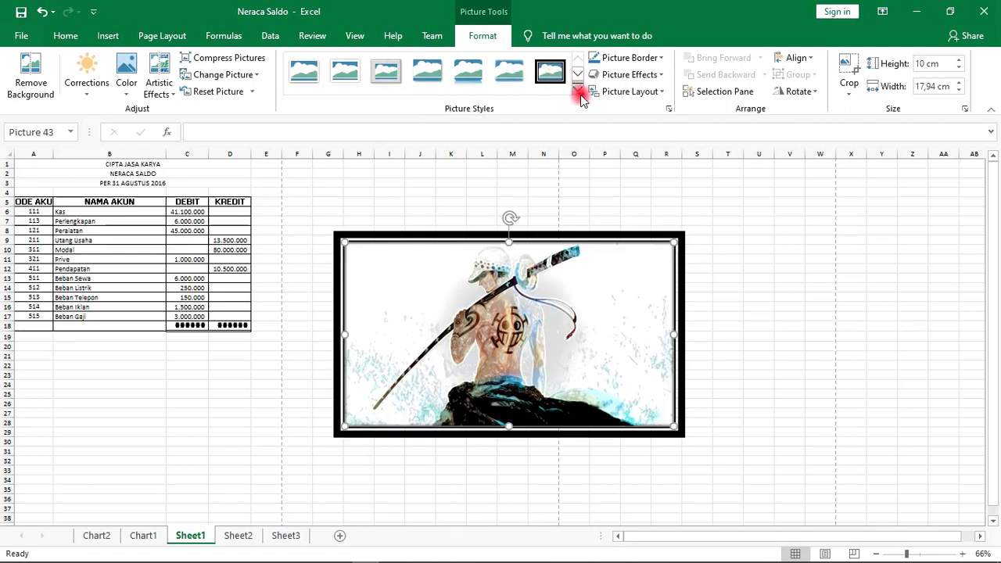
pyautogui.click(580, 90)
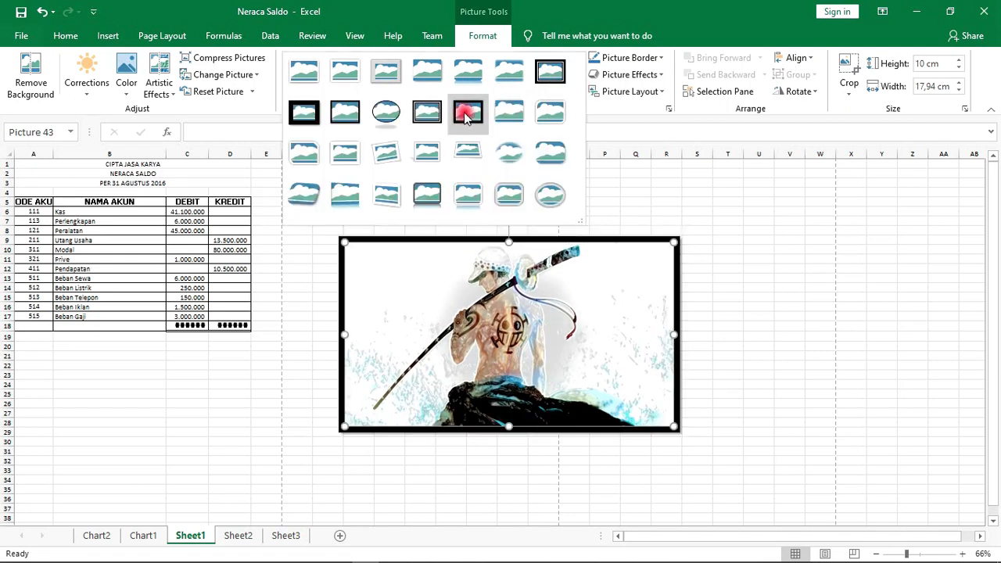
pyautogui.click(374, 153)
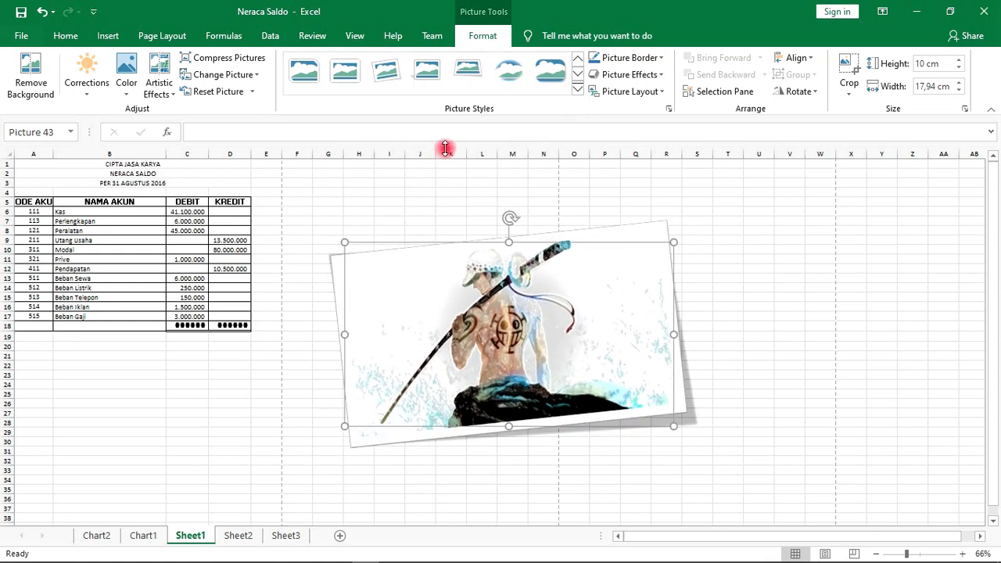
# - Set the picture's 3-D top bevel to No Bevel in the Format Picture settings and close them
pyautogui.click(670, 109)
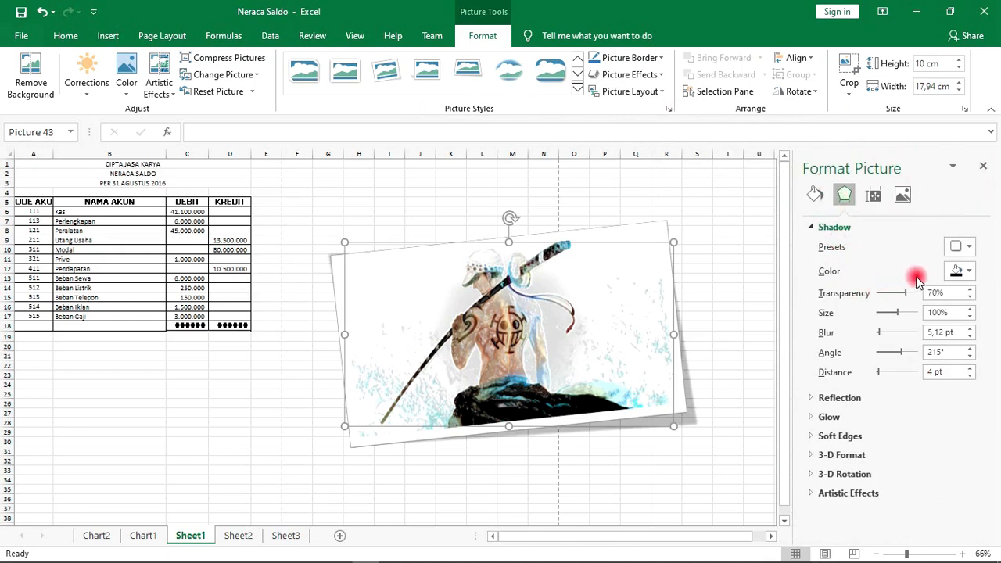
pyautogui.click(964, 271)
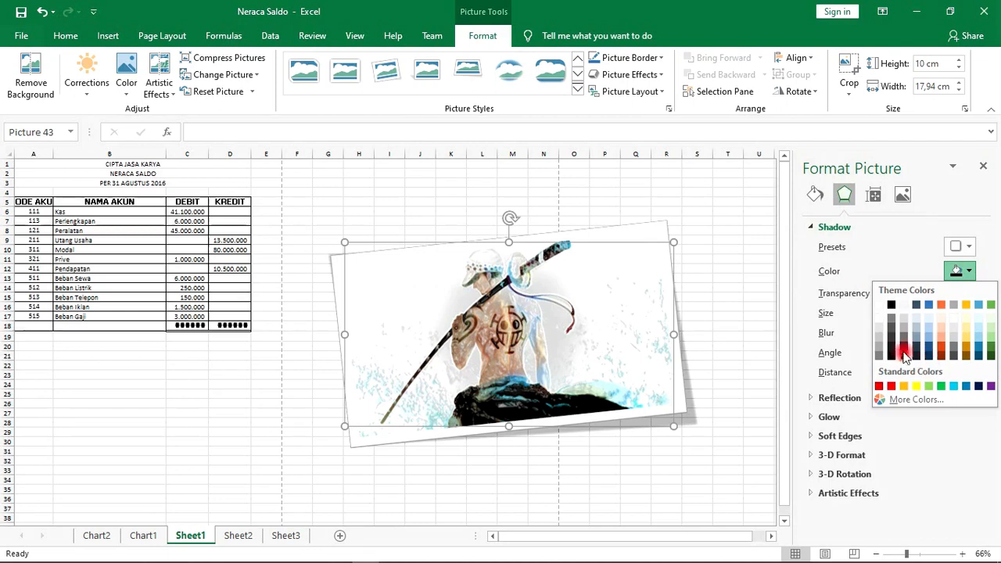
pyautogui.click(867, 287)
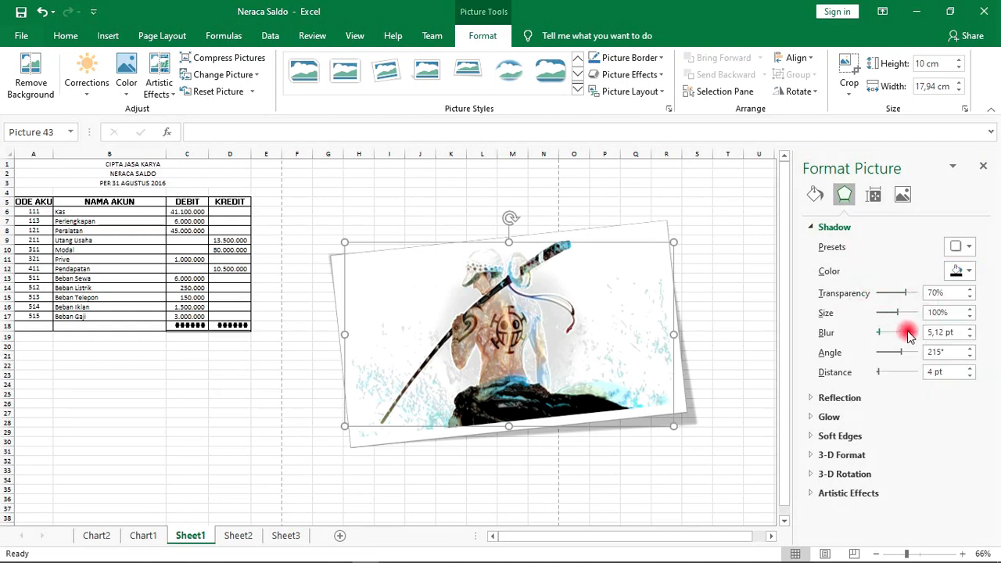
pyautogui.click(811, 458)
pyautogui.click(846, 494)
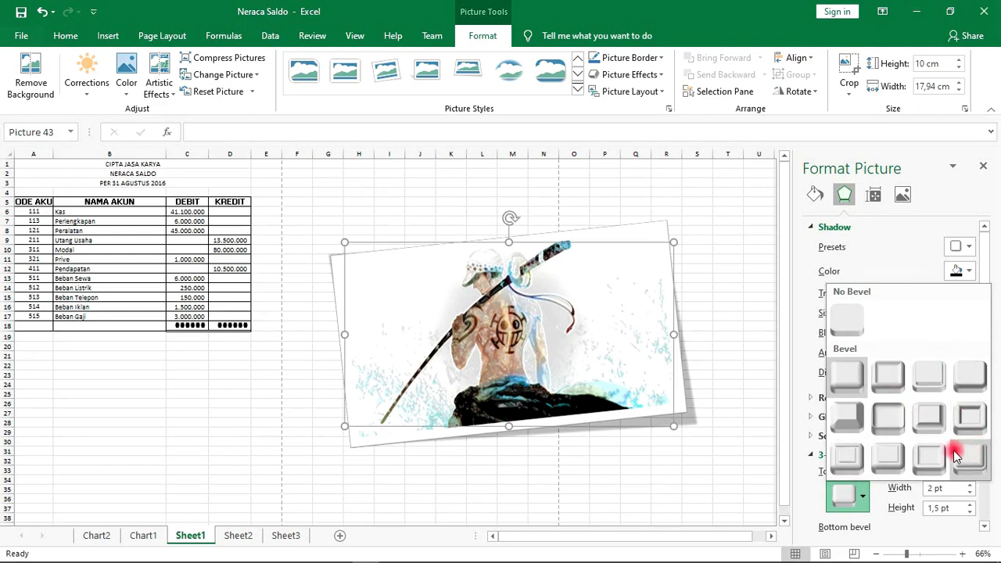
pyautogui.click(922, 412)
pyautogui.click(852, 494)
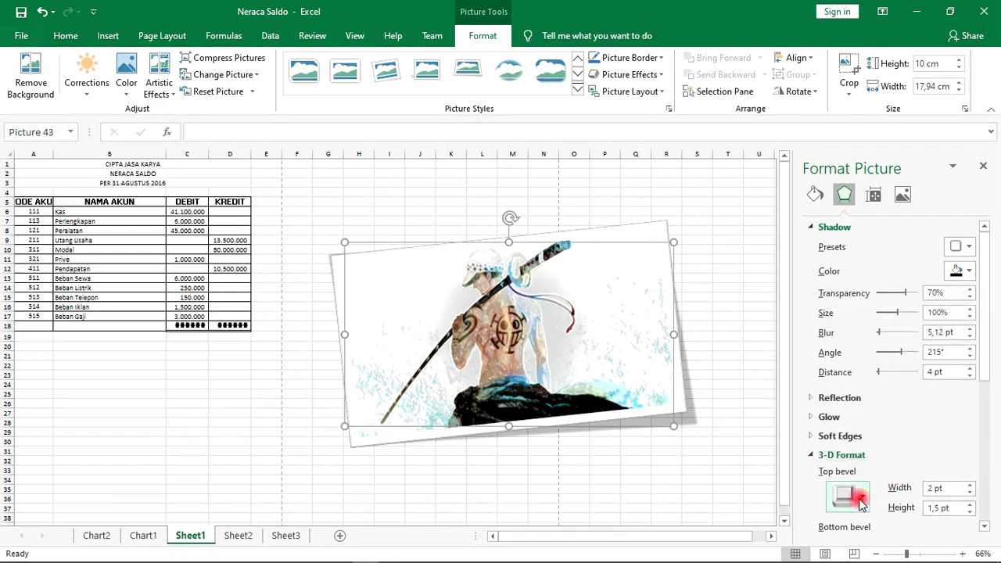
pyautogui.click(846, 320)
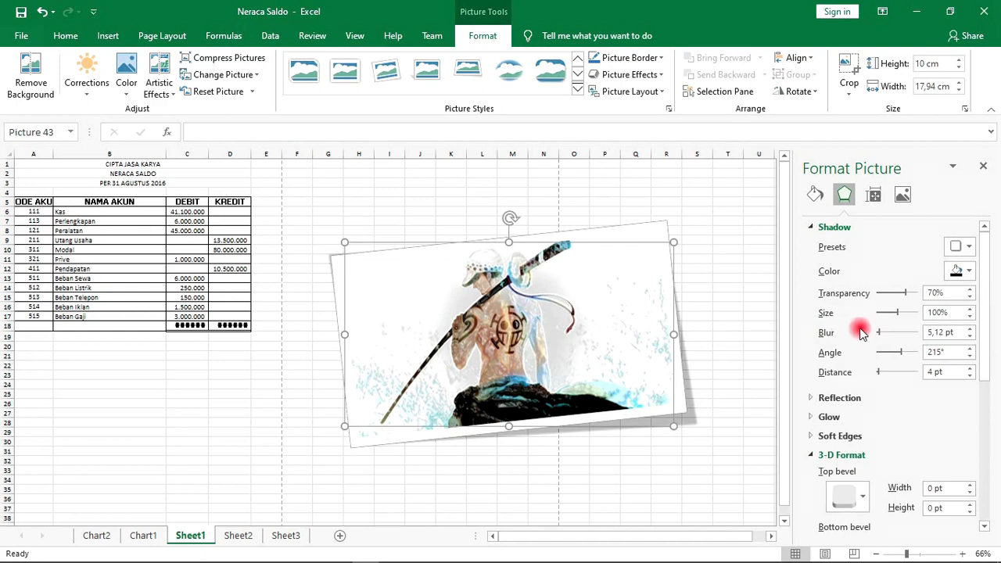
pyautogui.click(986, 169)
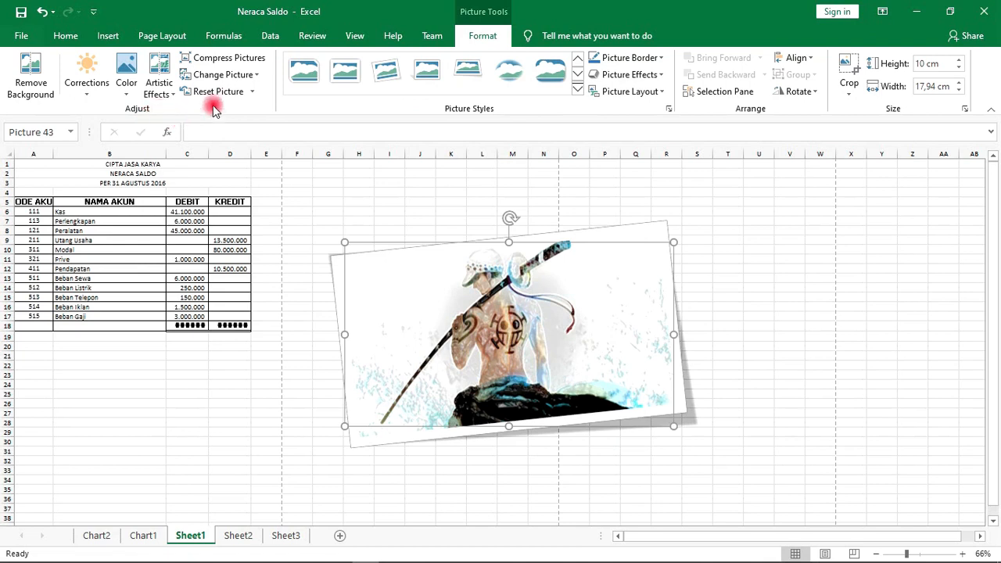
# - Replace the picture with the file 6732e3d3-ec07-4c8c-8bce-8333f42254a5 and move it to around columns G to R, rows 6 to 28
pyautogui.click(254, 77)
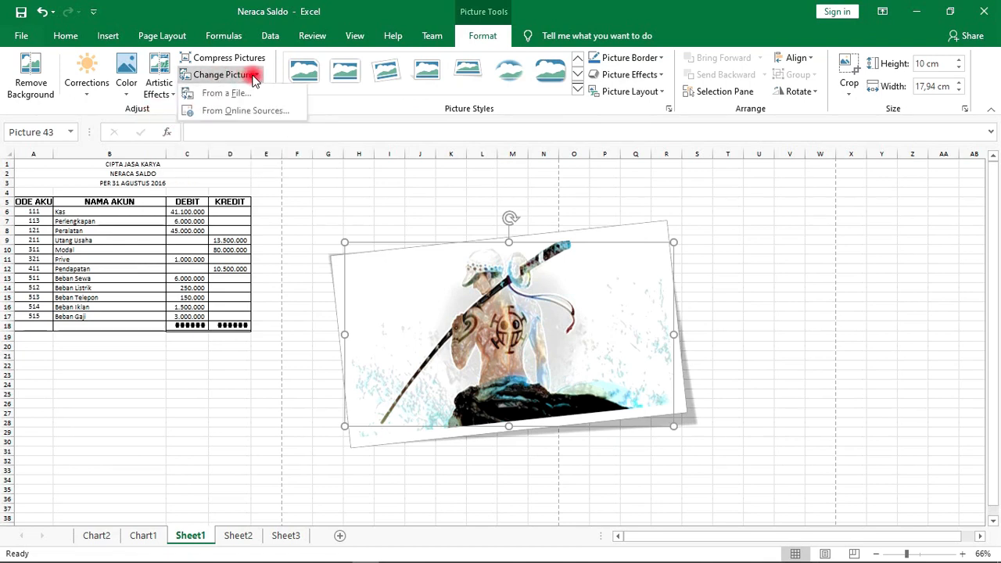
pyautogui.click(231, 94)
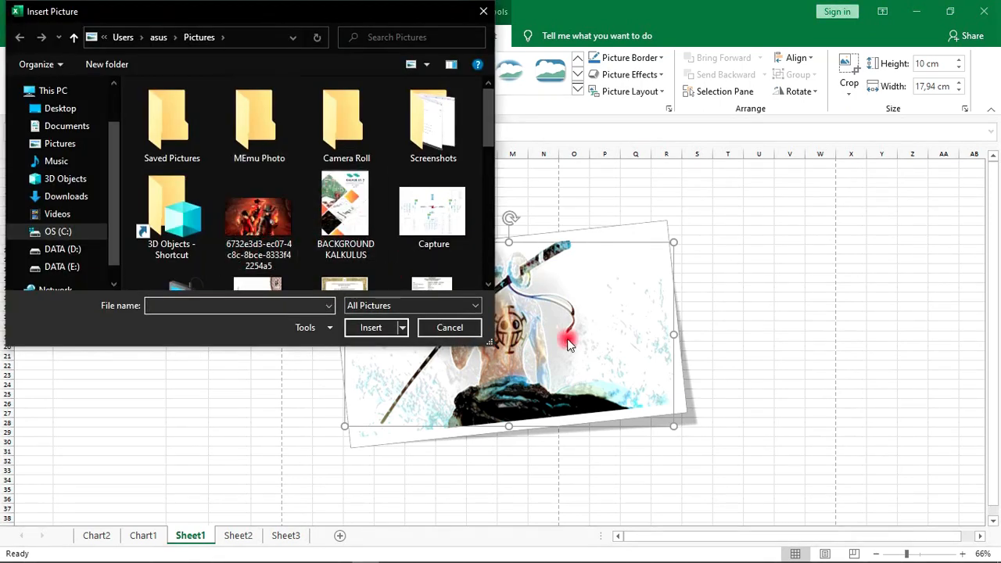
pyautogui.click(248, 238)
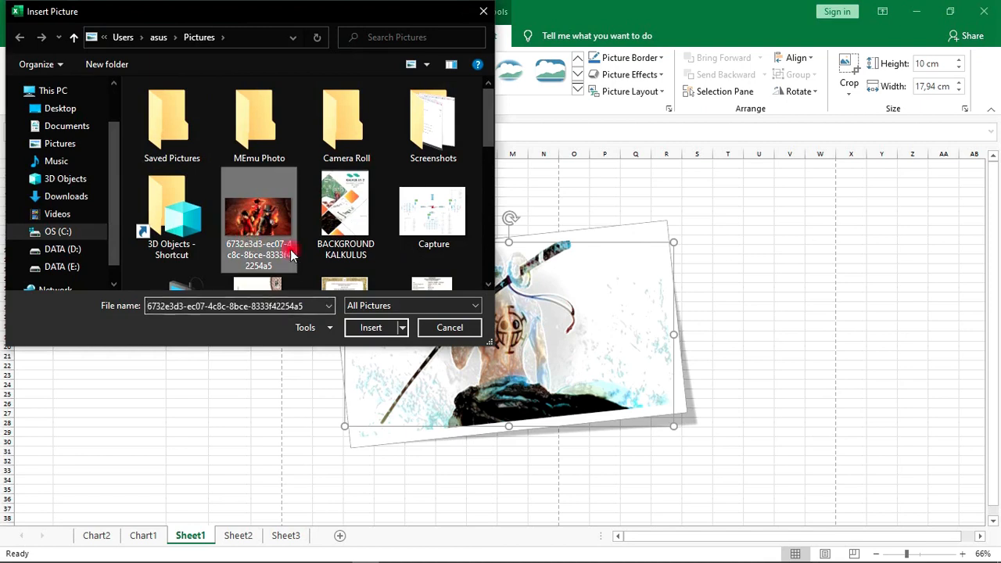
pyautogui.click(370, 327)
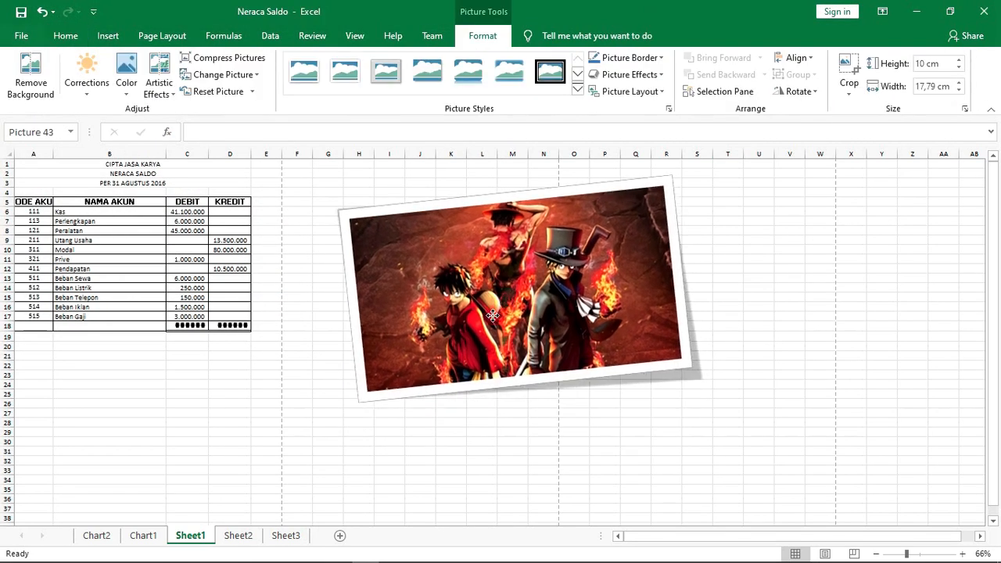
pyautogui.moveTo(492, 316); pyautogui.dragTo(490, 309)
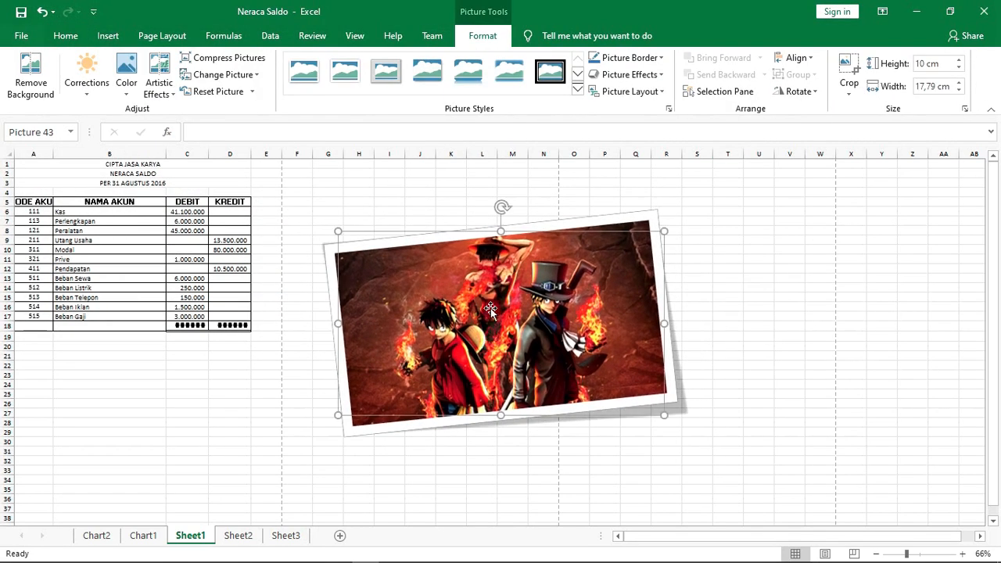
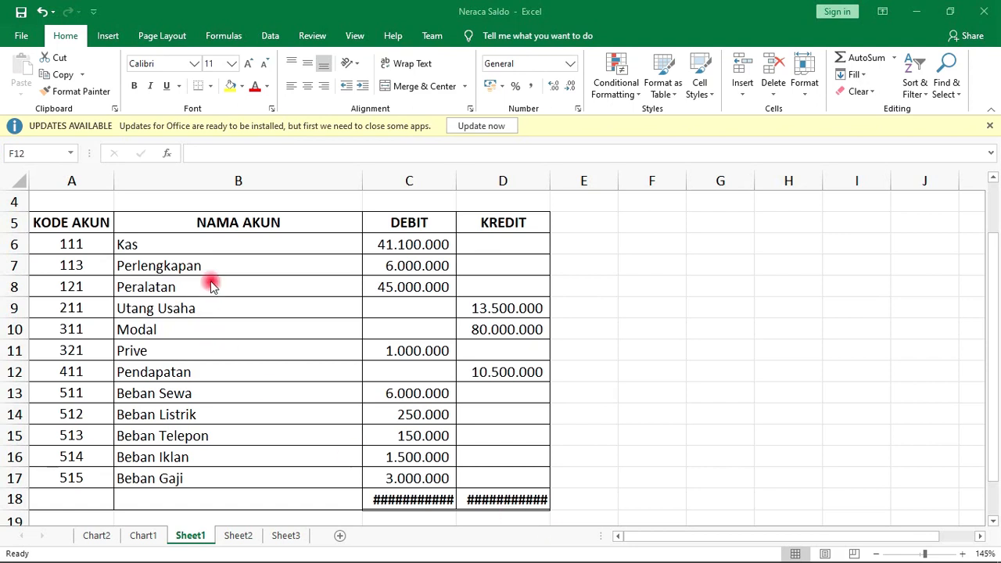
# - Insert a Column sparkline in cell F12 using the data range A6:A17
pyautogui.click(112, 36)
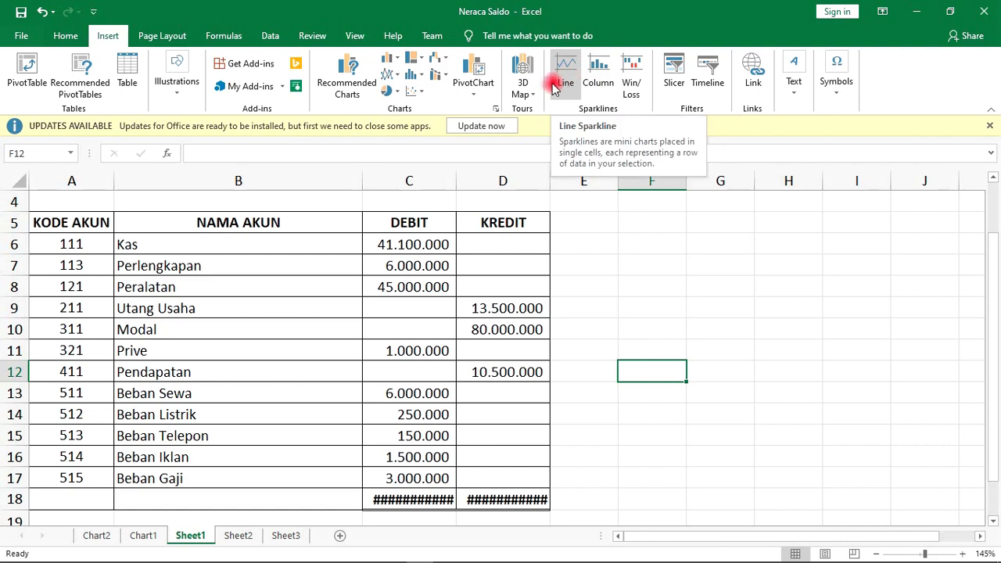
pyautogui.click(601, 87)
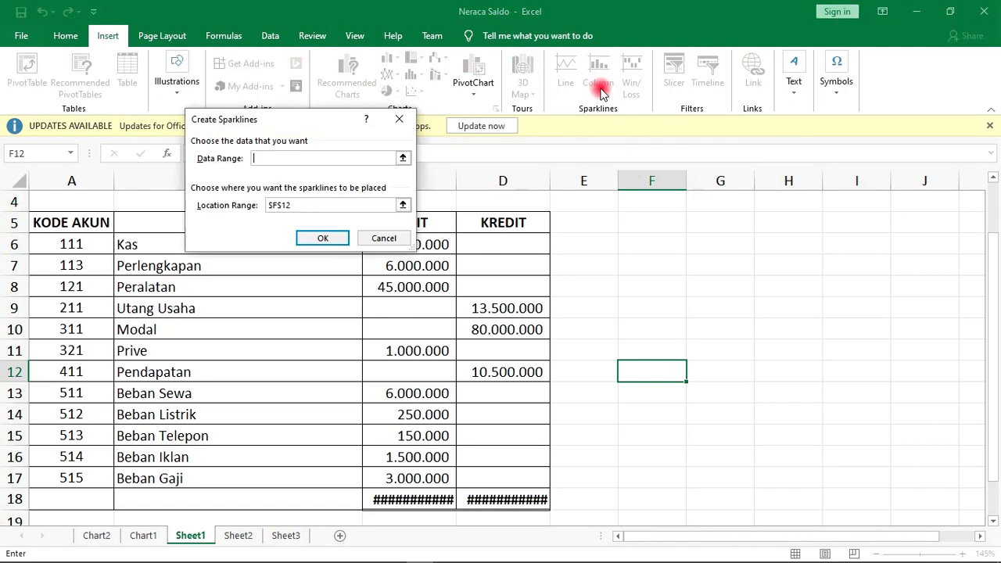
pyautogui.moveTo(298, 127); pyautogui.dragTo(365, 105)
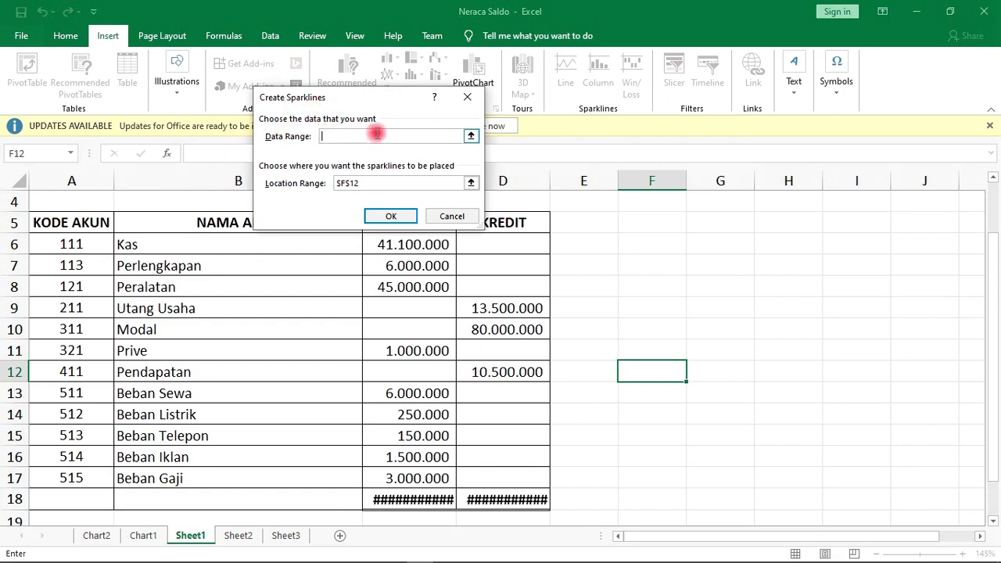
pyautogui.moveTo(321, 101); pyautogui.dragTo(262, 100)
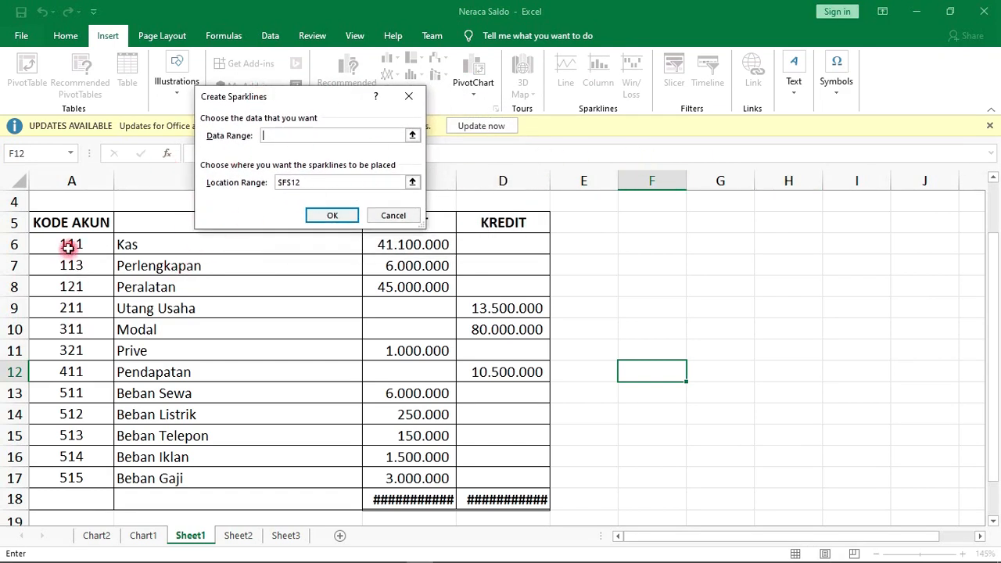
pyautogui.moveTo(68, 247); pyautogui.dragTo(83, 478)
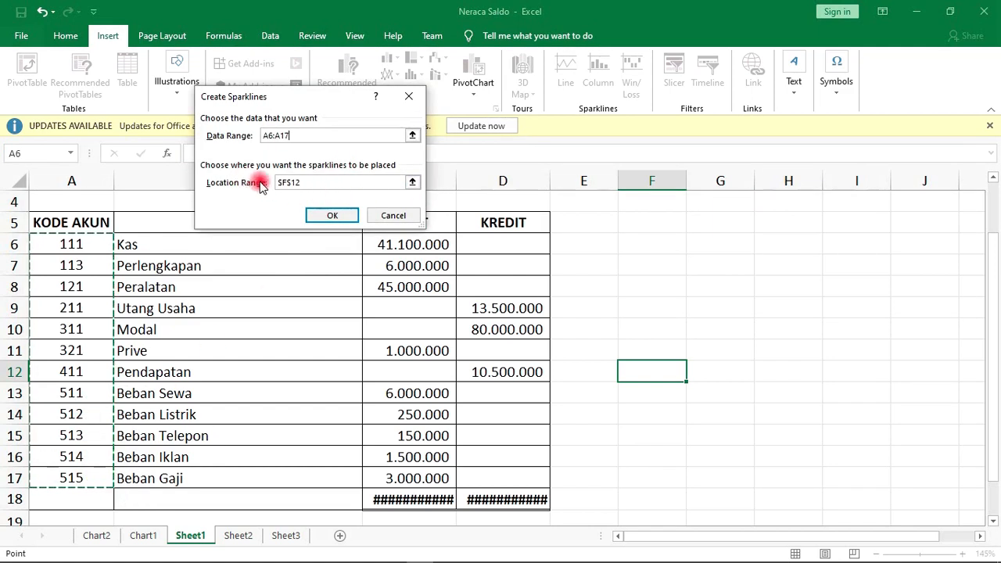
pyautogui.click(318, 137)
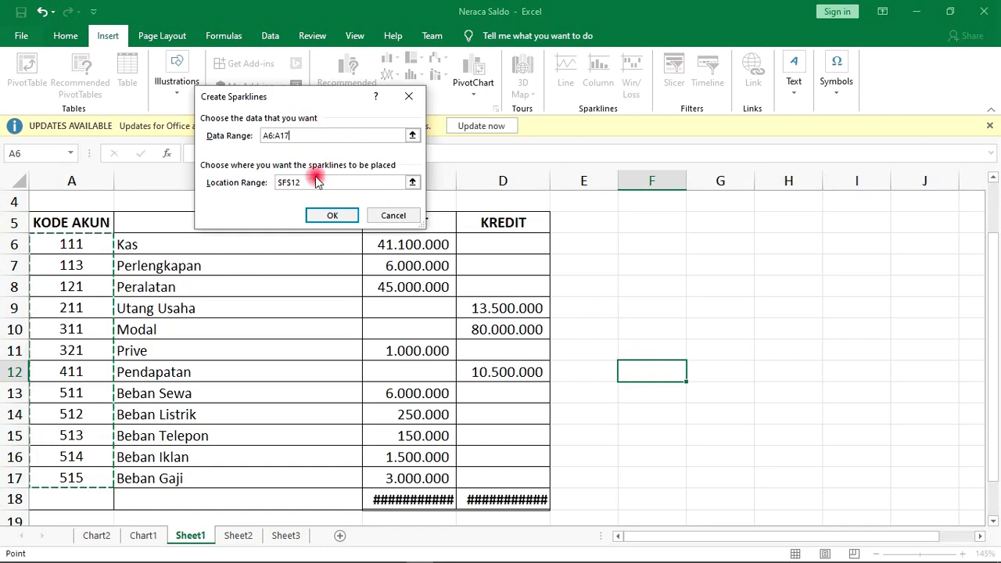
pyautogui.click(332, 217)
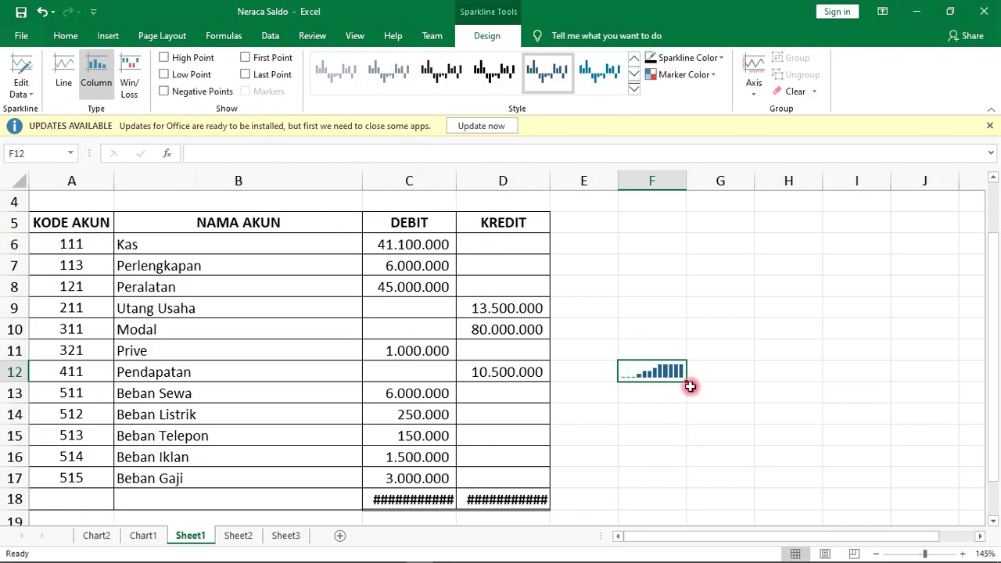
# - Highlight the high point, low point and negative points of the sparkline in F12
pyautogui.scroll(1, 690, 387)
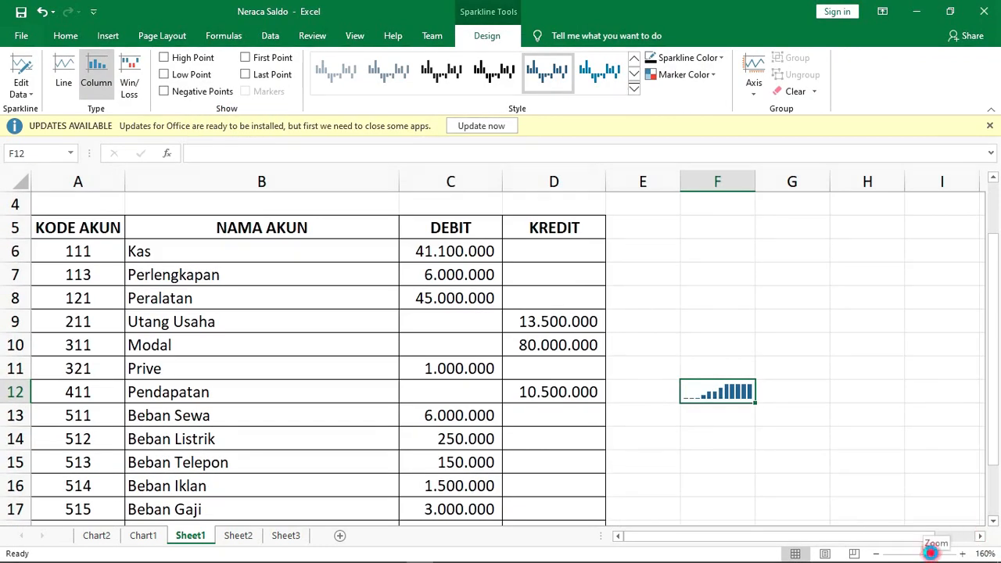
pyautogui.moveTo(931, 552); pyautogui.dragTo(942, 553)
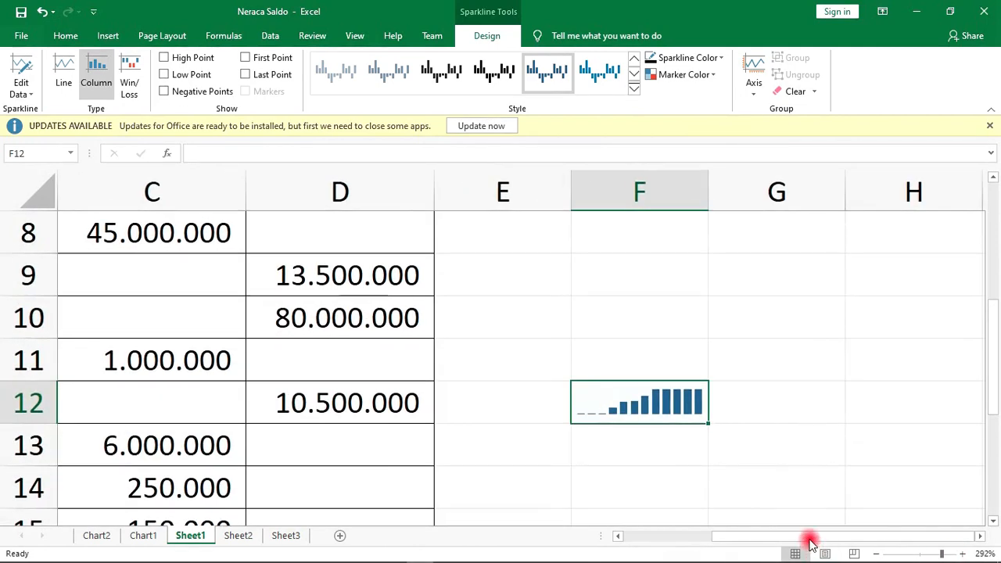
pyautogui.moveTo(811, 538); pyautogui.dragTo(826, 538)
pyautogui.scroll(-1, 692, 429)
pyautogui.scroll(1, 692, 428)
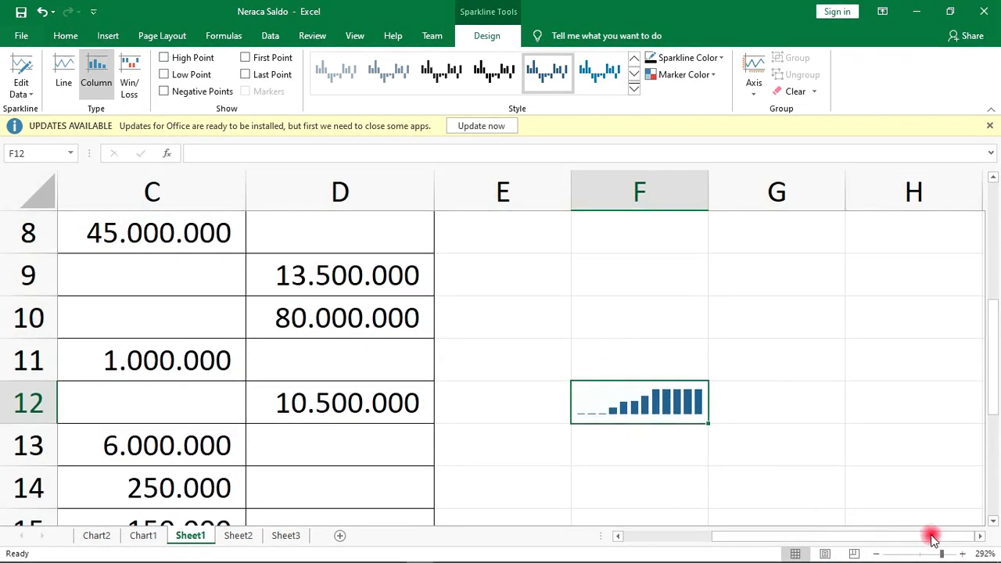
pyautogui.click(961, 554)
pyautogui.click(961, 554)
pyautogui.click(961, 554)
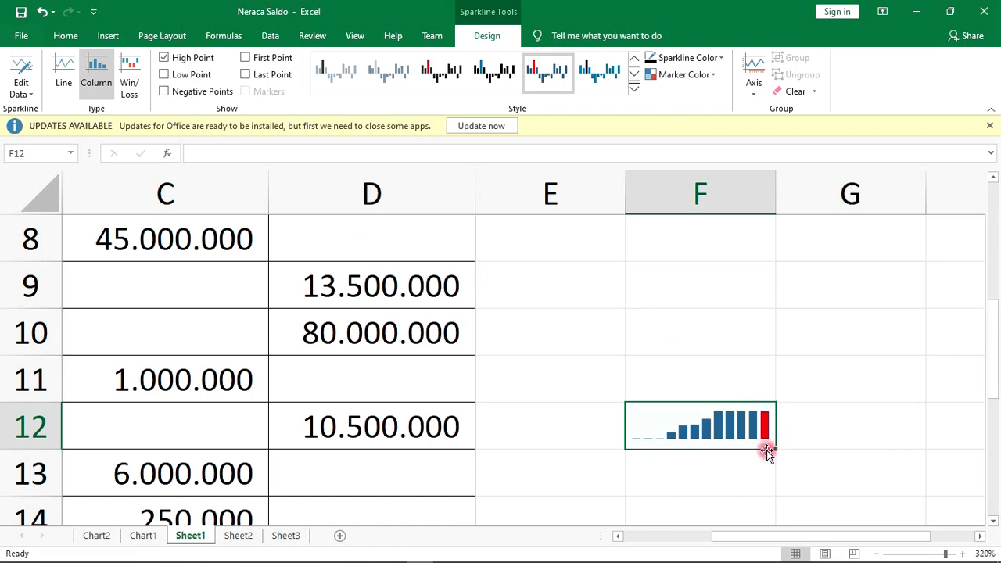
pyautogui.click(176, 75)
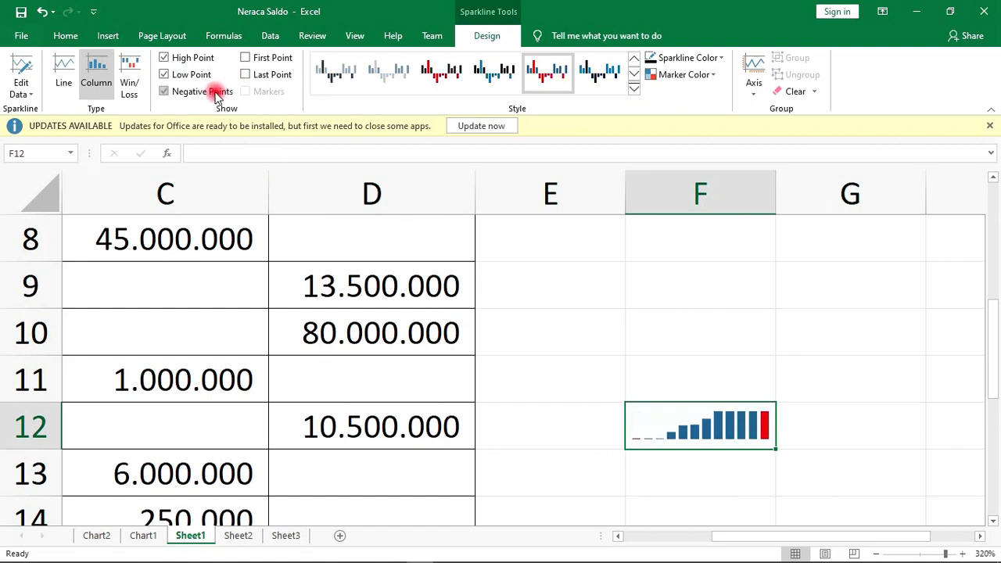
# - Highlight the first point and last point of the F12 sparkline
pyautogui.click(255, 62)
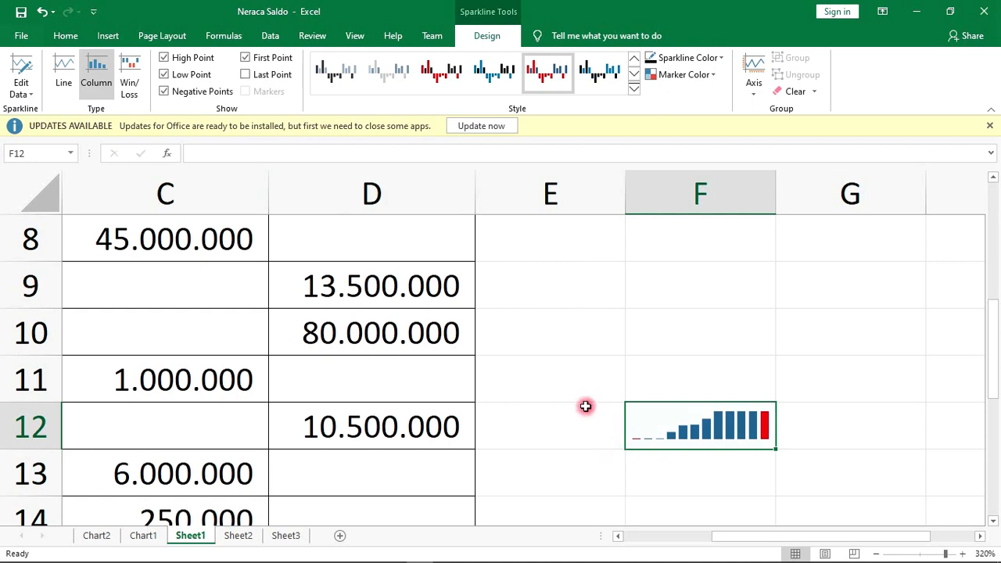
pyautogui.click(251, 75)
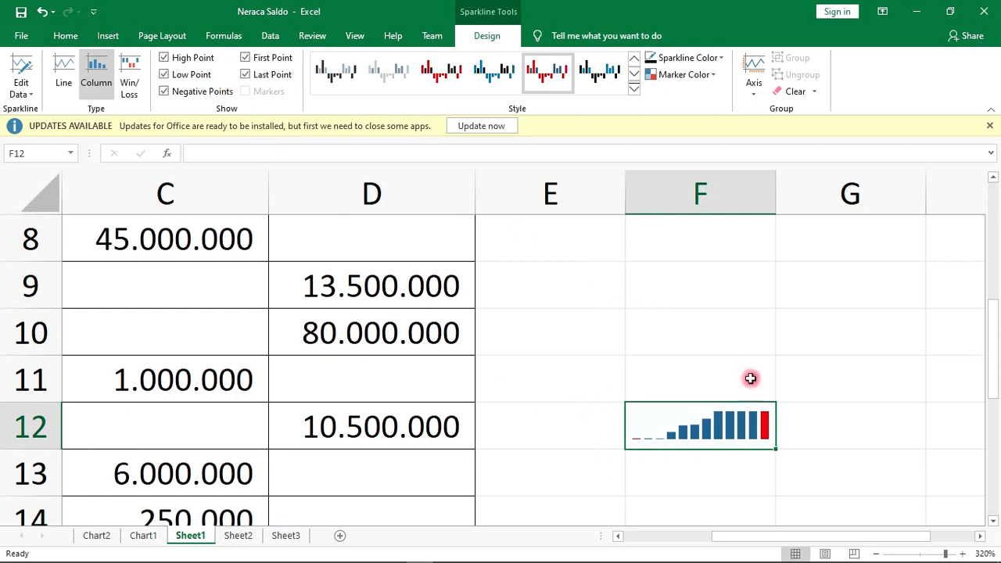
pyautogui.click(270, 72)
pyautogui.click(263, 61)
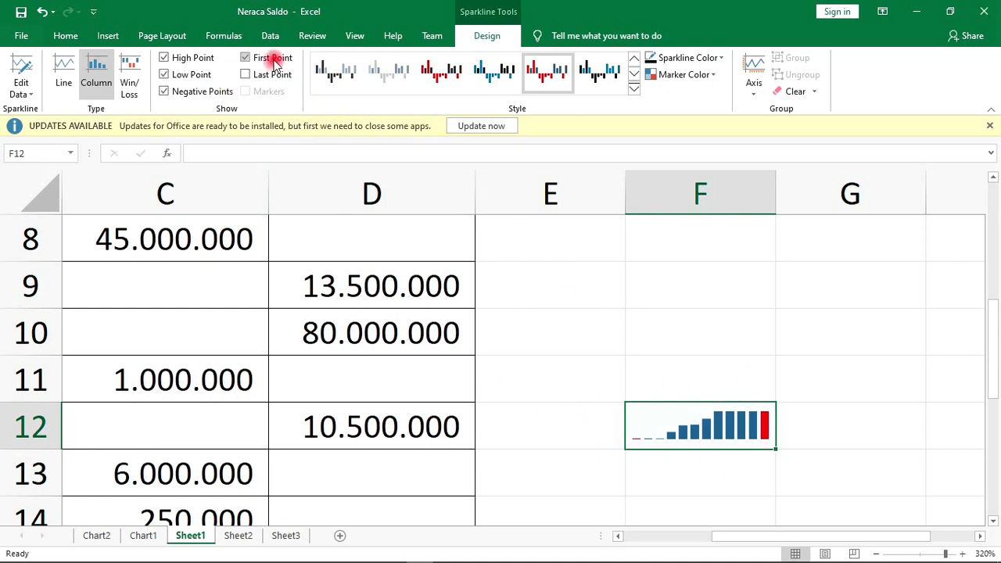
pyautogui.click(272, 76)
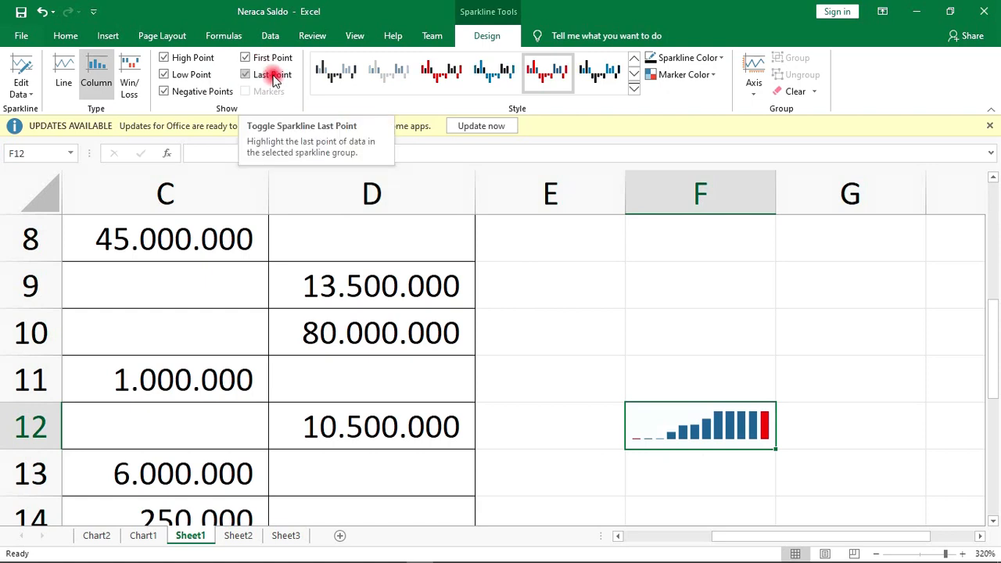
# - Try the Line and Win/Loss types on the F12 sparkline, ending on the Column type
pyautogui.click(485, 39)
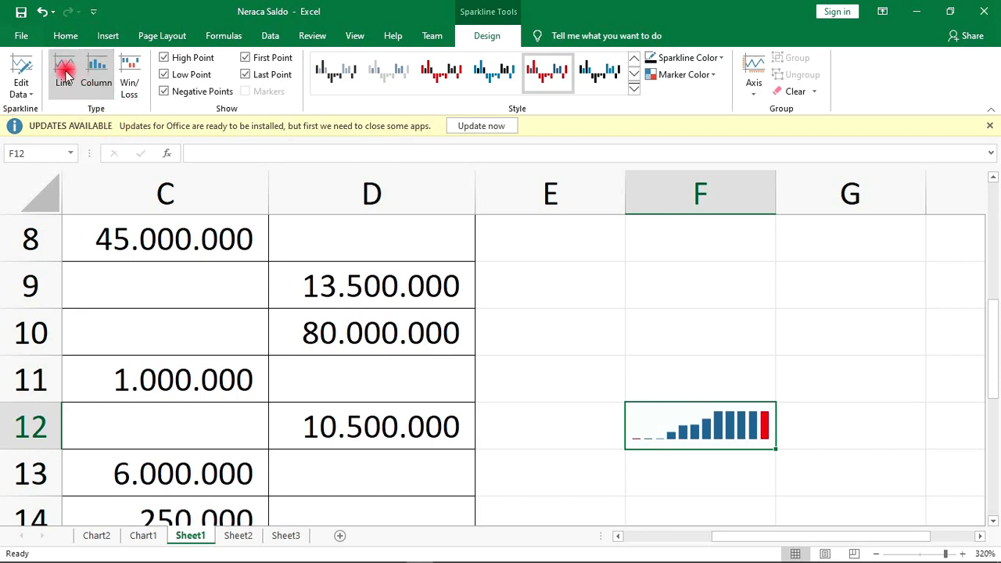
pyautogui.click(66, 86)
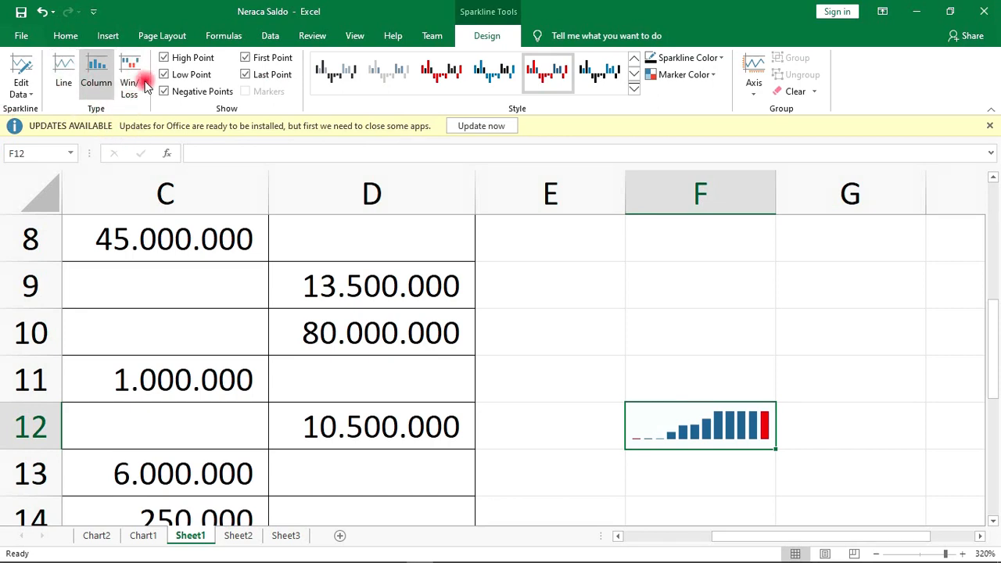
pyautogui.click(66, 78)
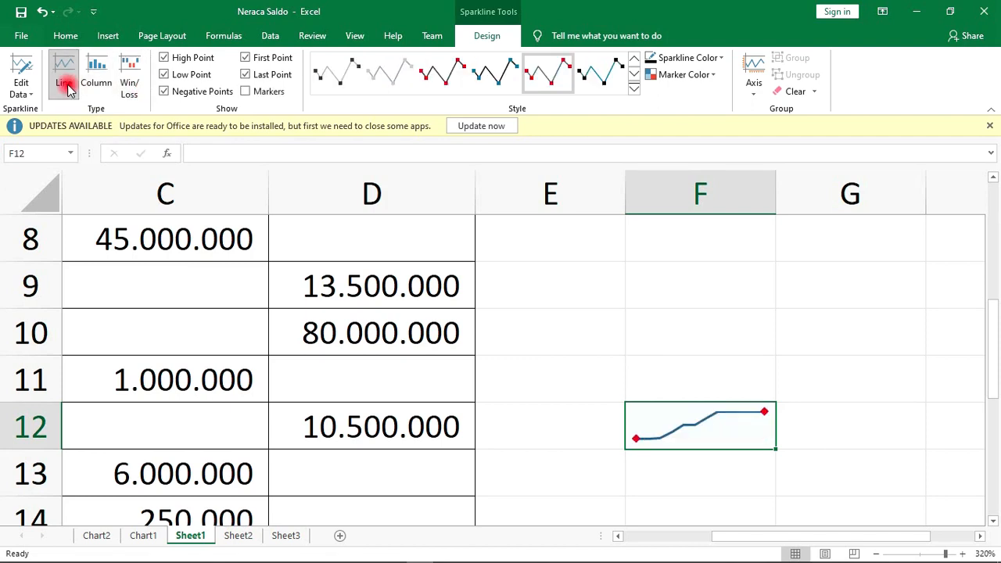
pyautogui.click(130, 85)
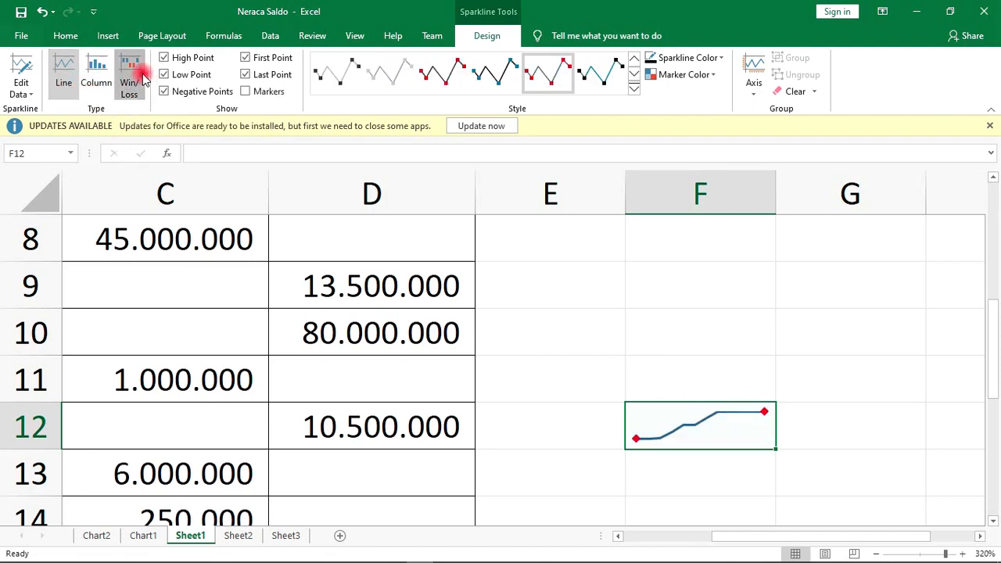
pyautogui.click(66, 82)
pyautogui.click(129, 80)
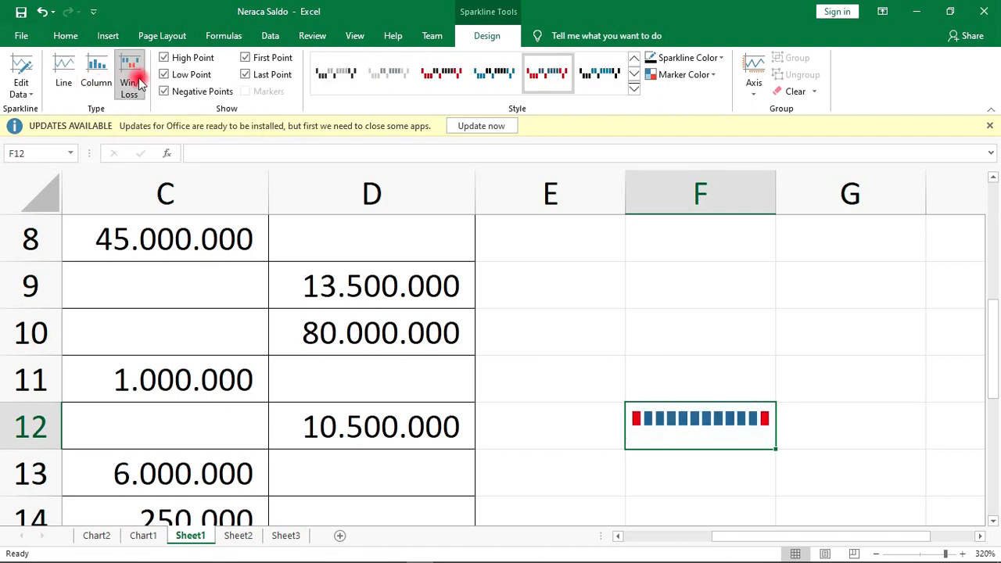
pyautogui.click(101, 82)
pyautogui.click(130, 78)
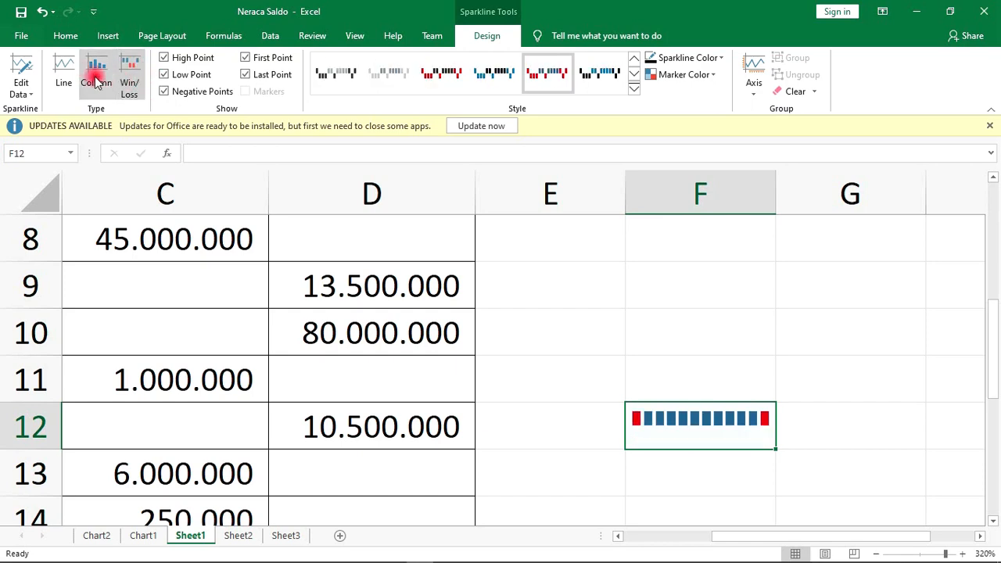
pyautogui.click(64, 79)
pyautogui.click(128, 90)
pyautogui.click(95, 79)
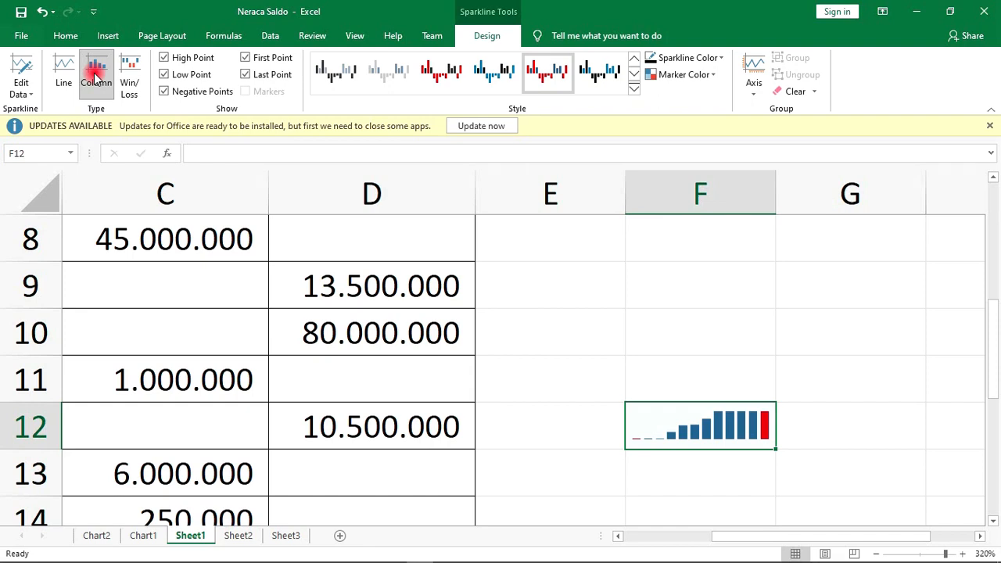
# - Try several sparkline styles on F12, ending on the dark blue style with red markers
pyautogui.click(736, 380)
pyautogui.click(738, 416)
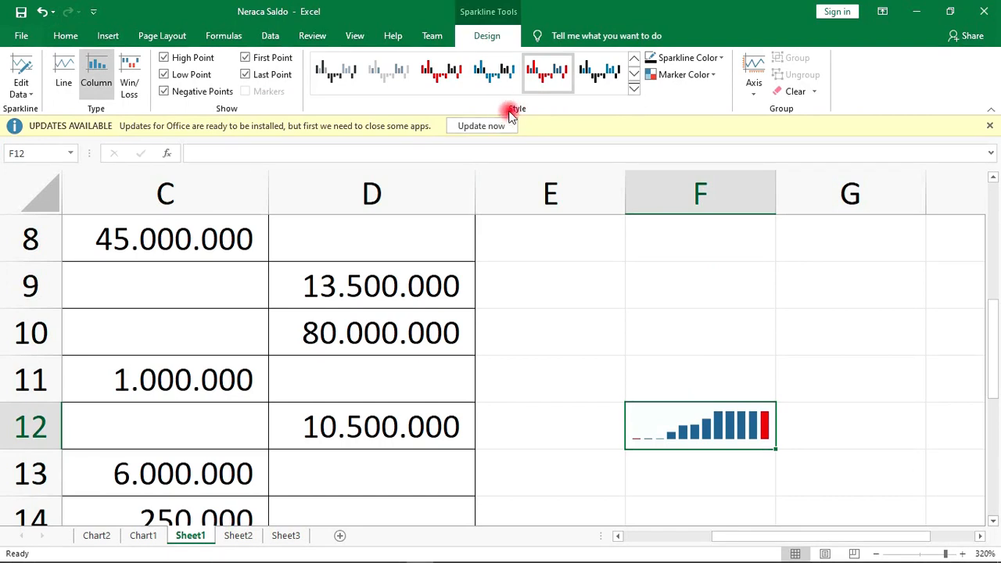
pyautogui.click(347, 89)
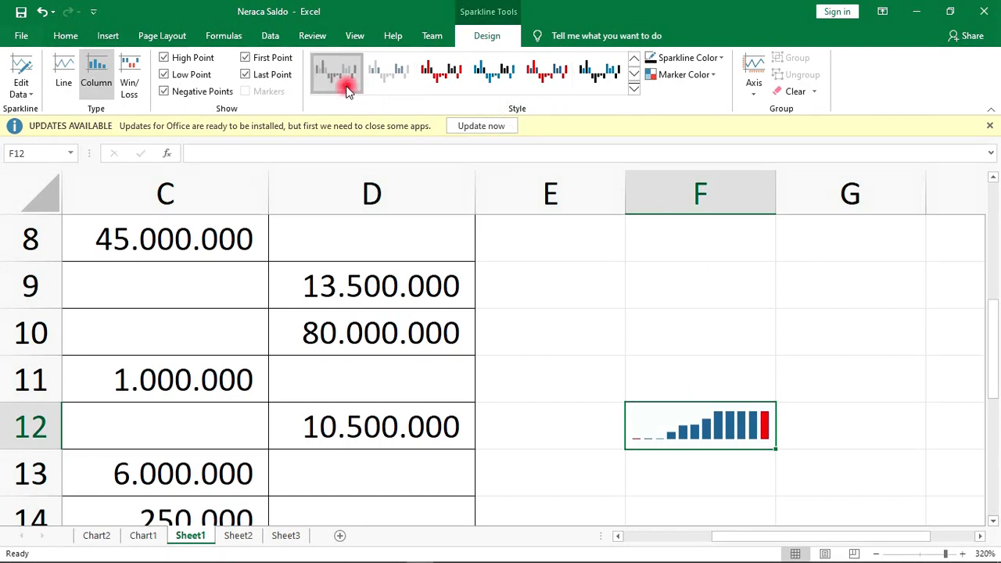
pyautogui.click(438, 75)
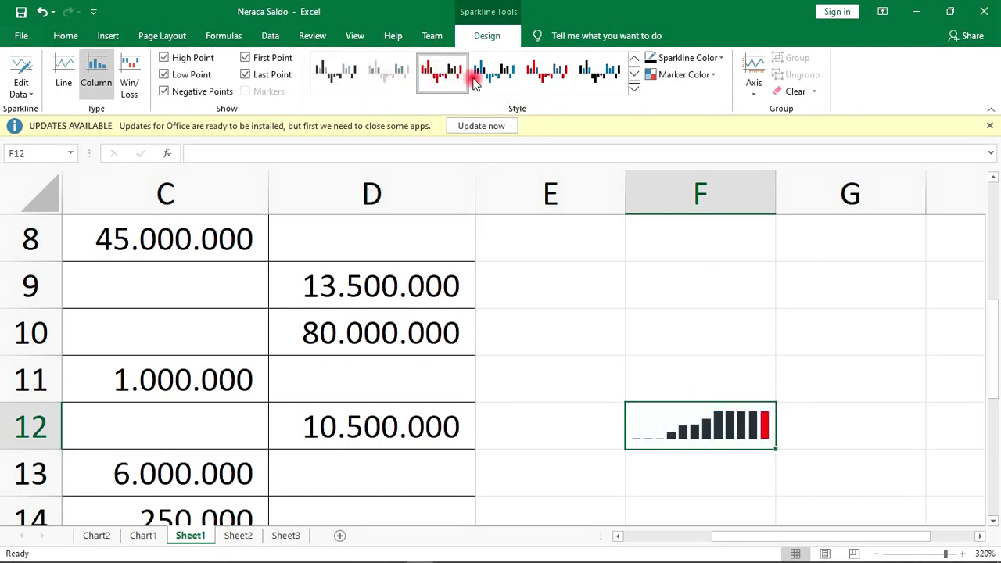
pyautogui.click(597, 78)
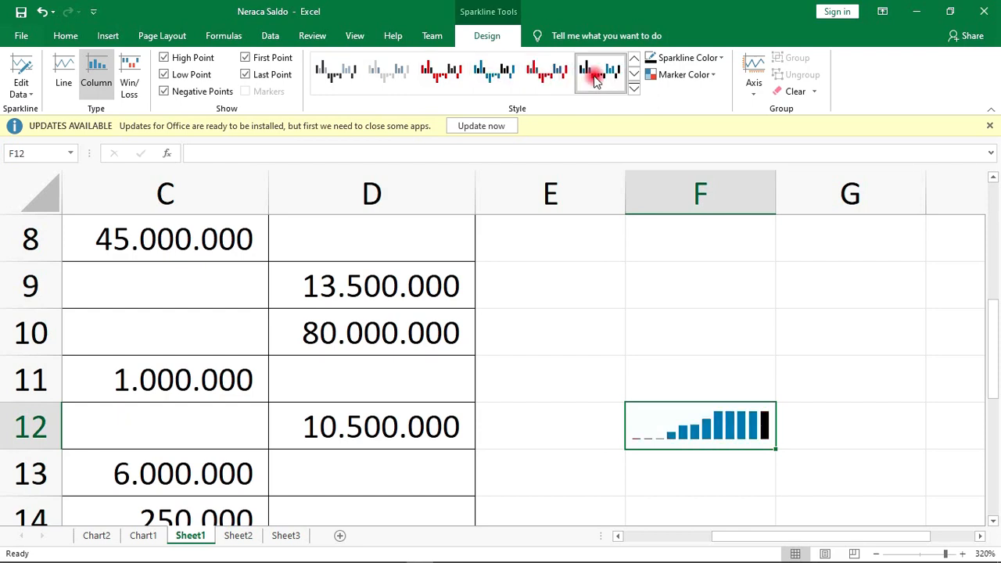
pyautogui.click(342, 80)
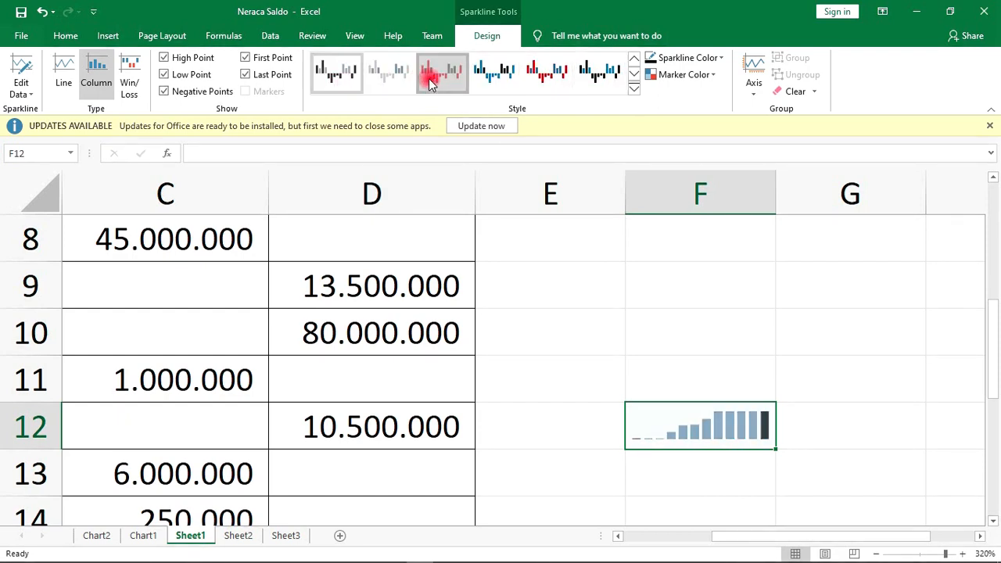
pyautogui.click(547, 72)
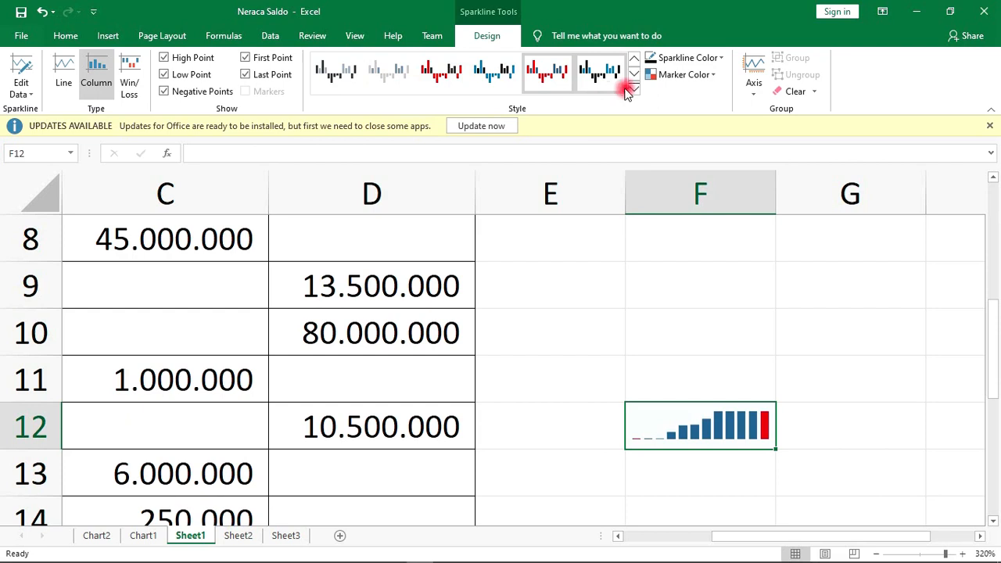
# - Recolor the F12 sparkline's columns a darker theme blue and set its negative point markers to light orange
pyautogui.click(724, 59)
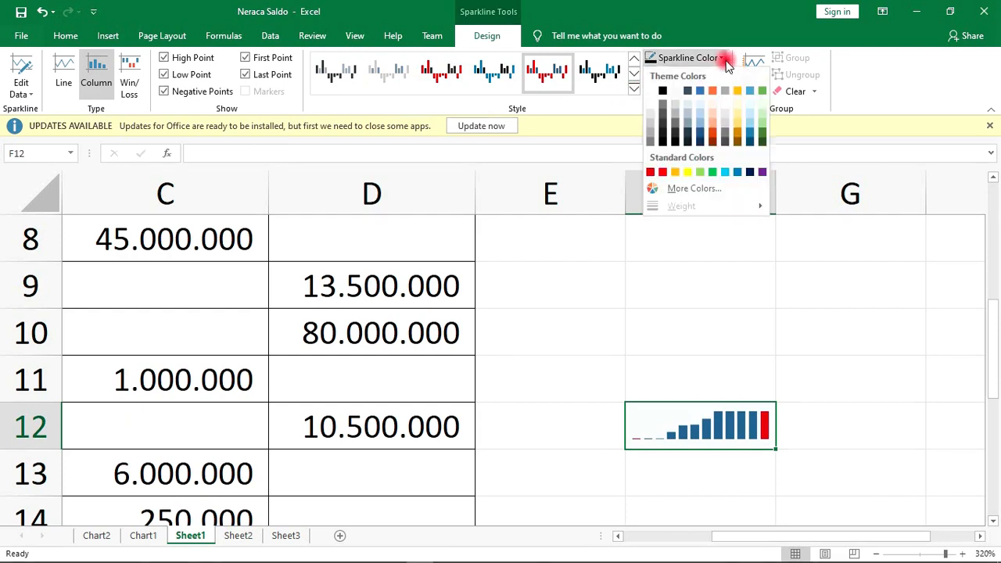
pyautogui.click(699, 139)
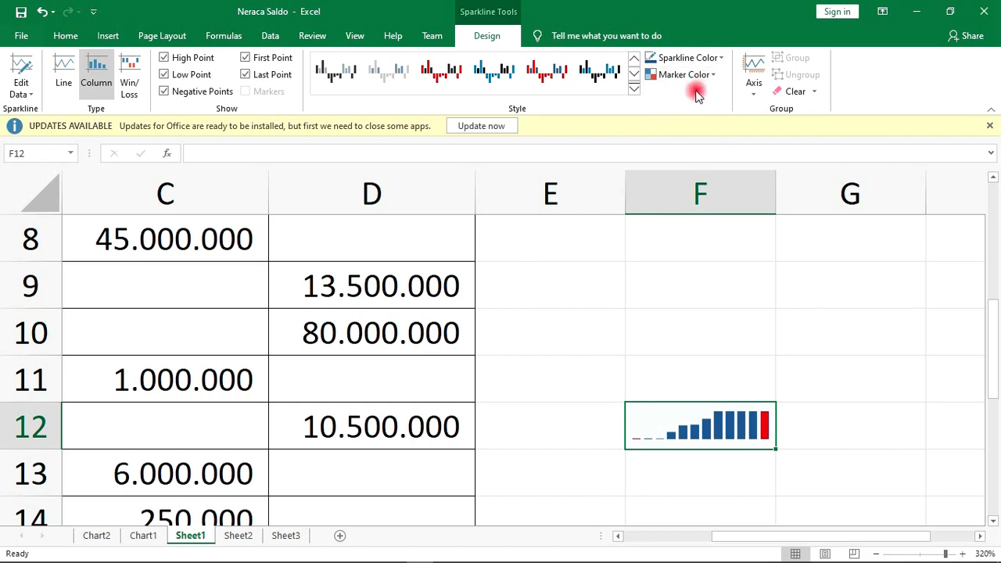
pyautogui.click(713, 78)
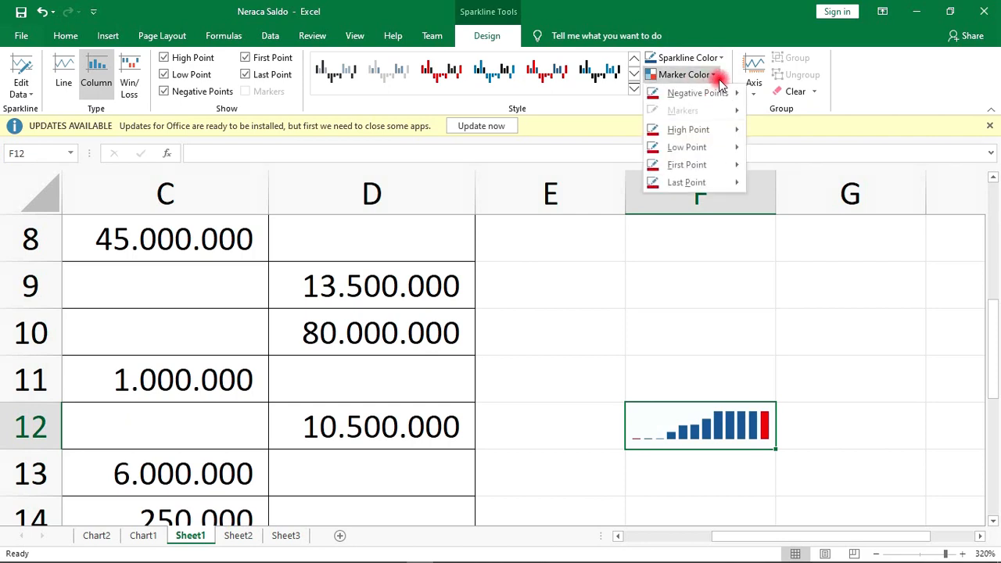
pyautogui.moveTo(730, 100)
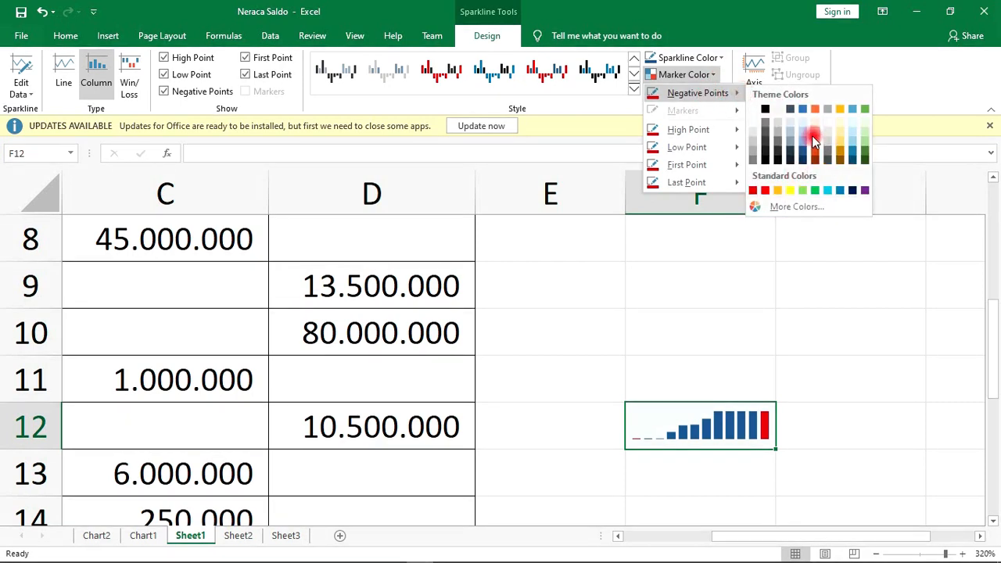
pyautogui.click(812, 135)
# - Try black as the last point marker color of the F12 sparkline, ending on red
pyautogui.click(714, 75)
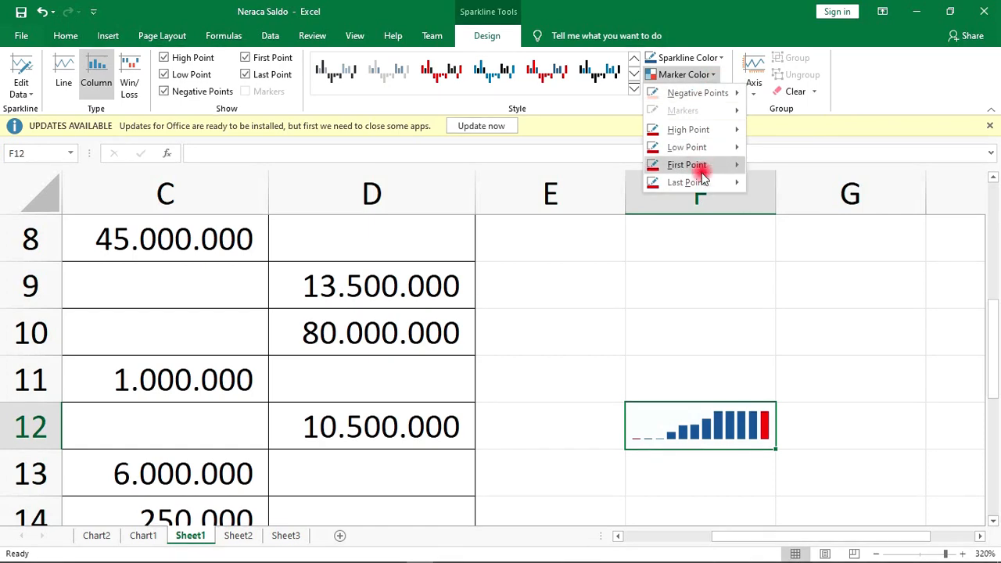
pyautogui.moveTo(700, 182)
pyautogui.click(767, 196)
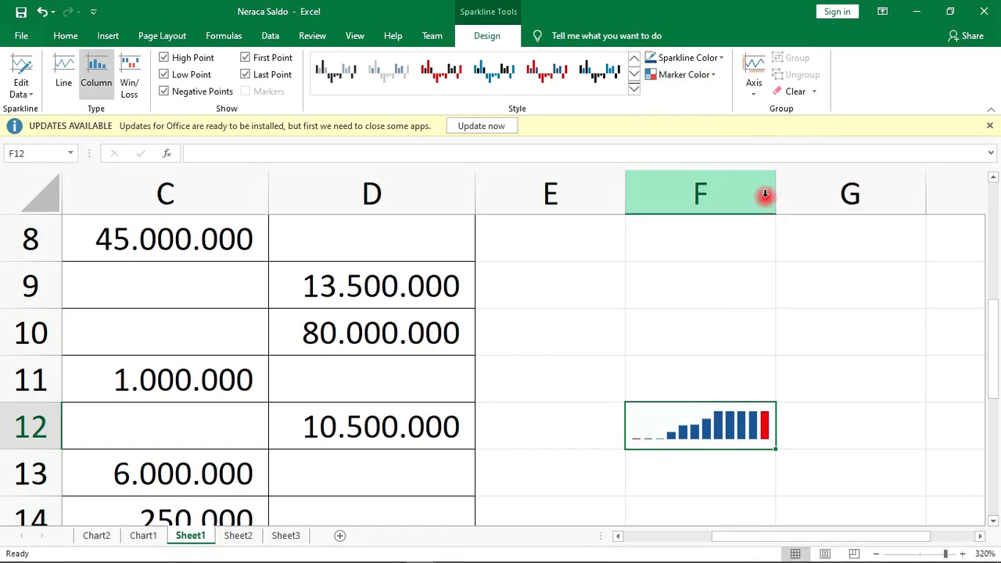
pyautogui.click(704, 75)
pyautogui.moveTo(702, 183)
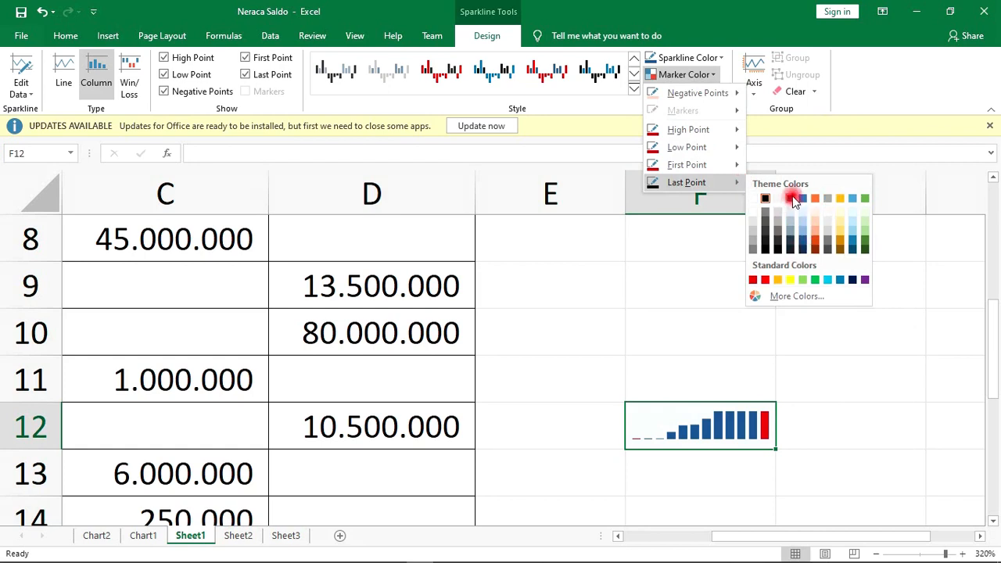
pyautogui.click(760, 278)
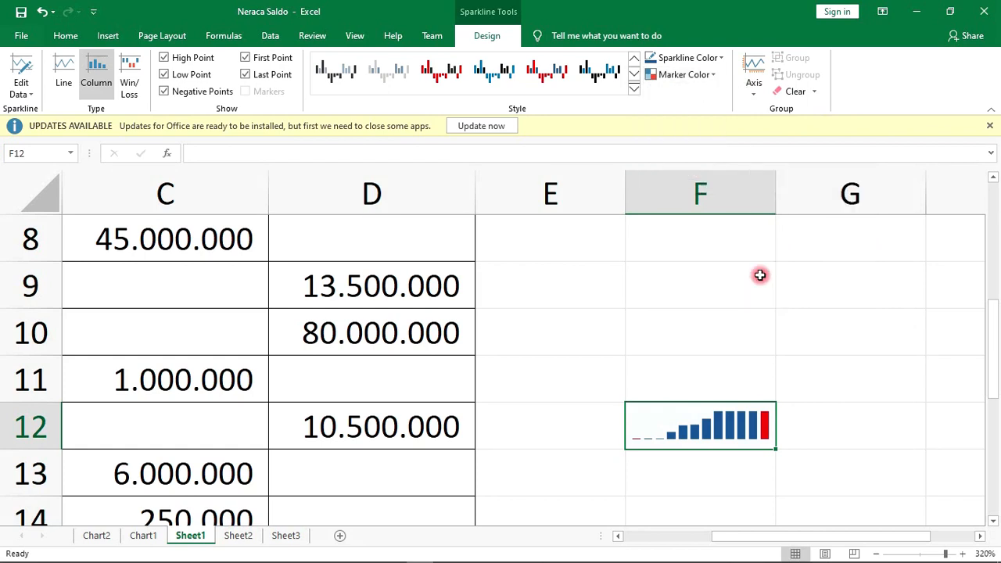
pyautogui.click(693, 74)
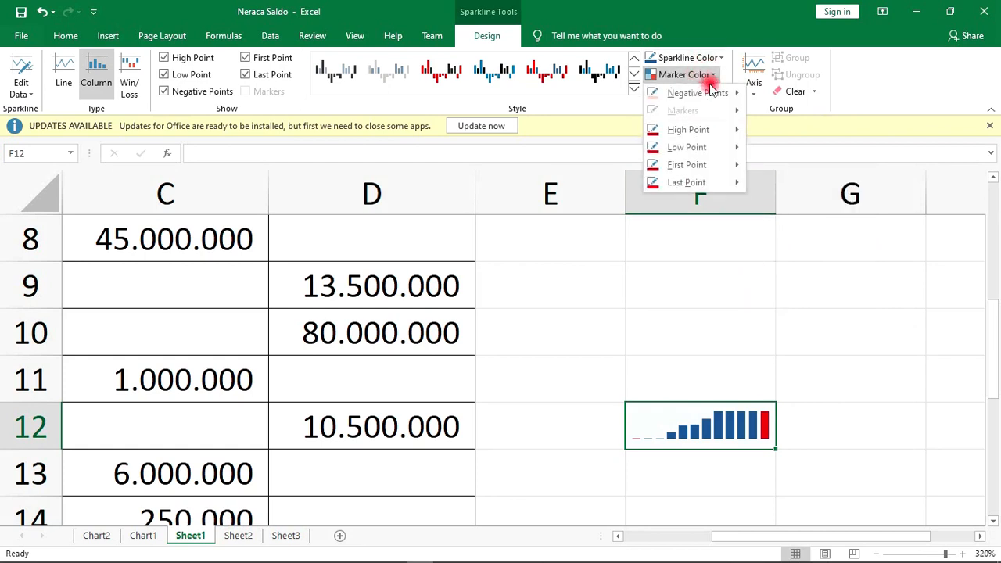
pyautogui.moveTo(710, 162)
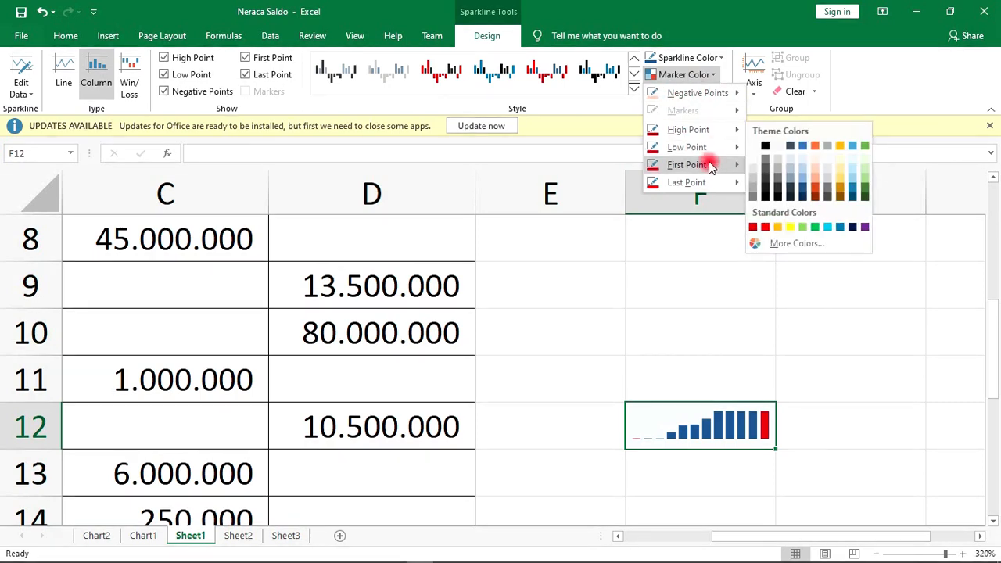
pyautogui.click(607, 108)
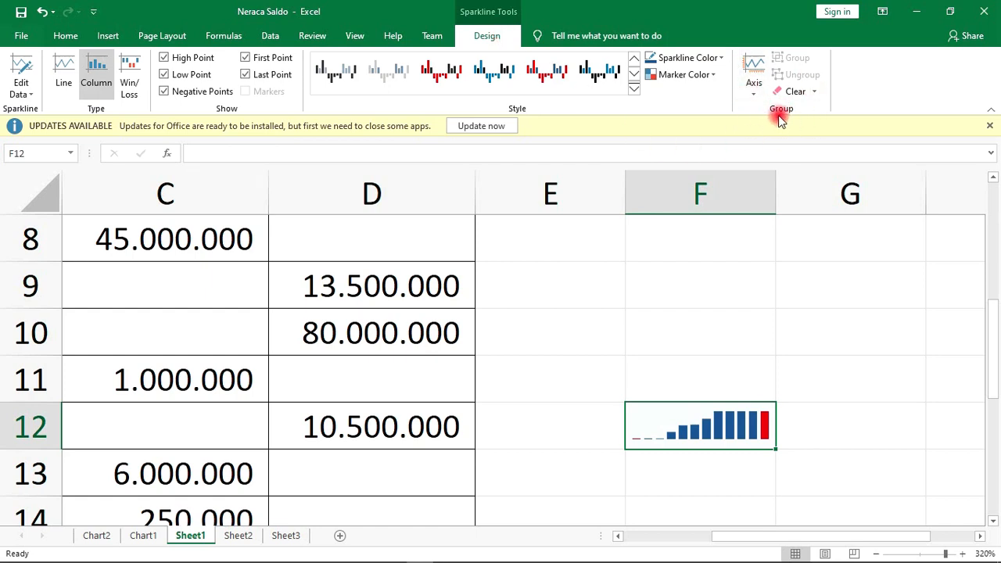
# - Clear the sparkline from cell F12, leaving the emptied cell selected
pyautogui.click(813, 91)
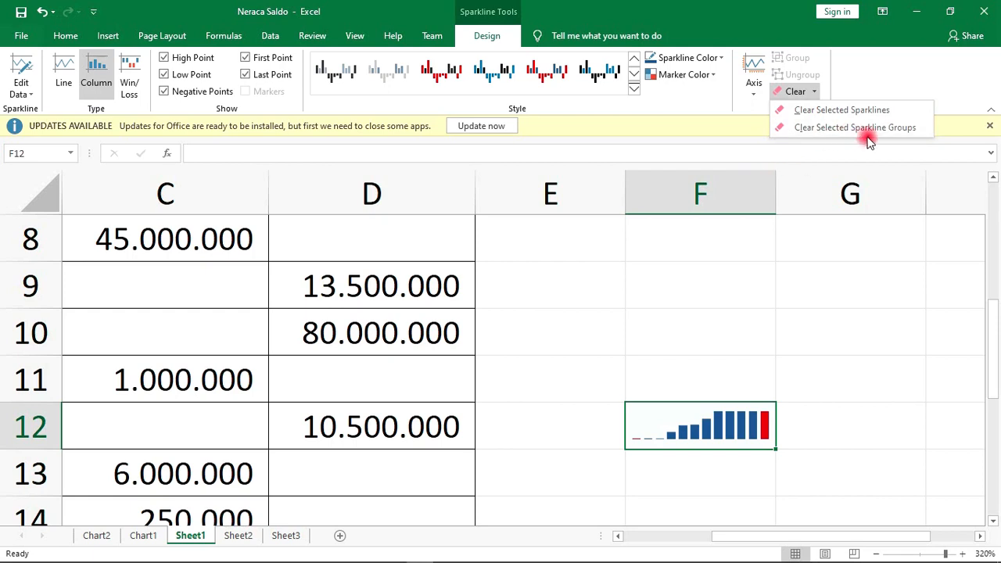
pyautogui.click(814, 117)
pyautogui.click(654, 344)
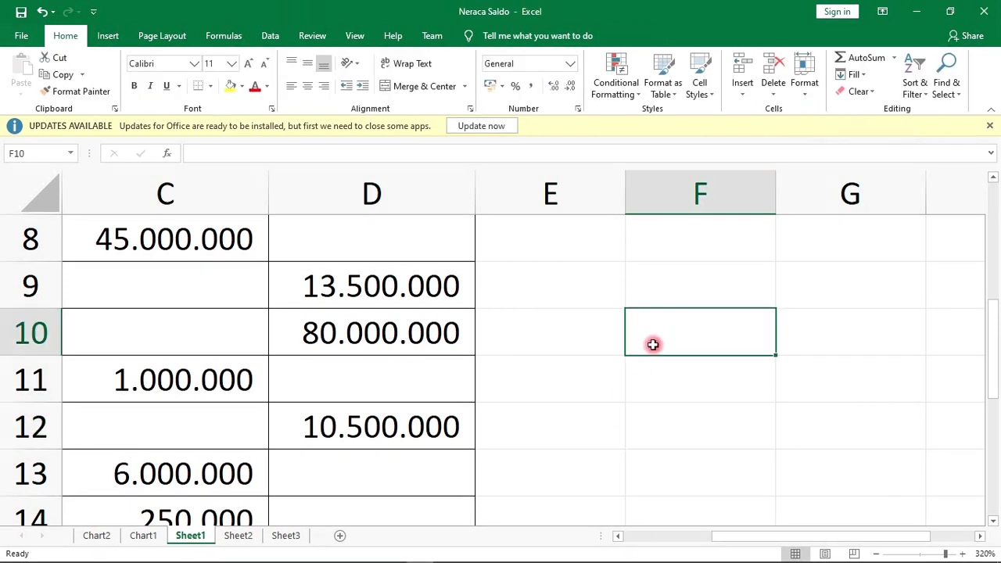
pyautogui.click(665, 427)
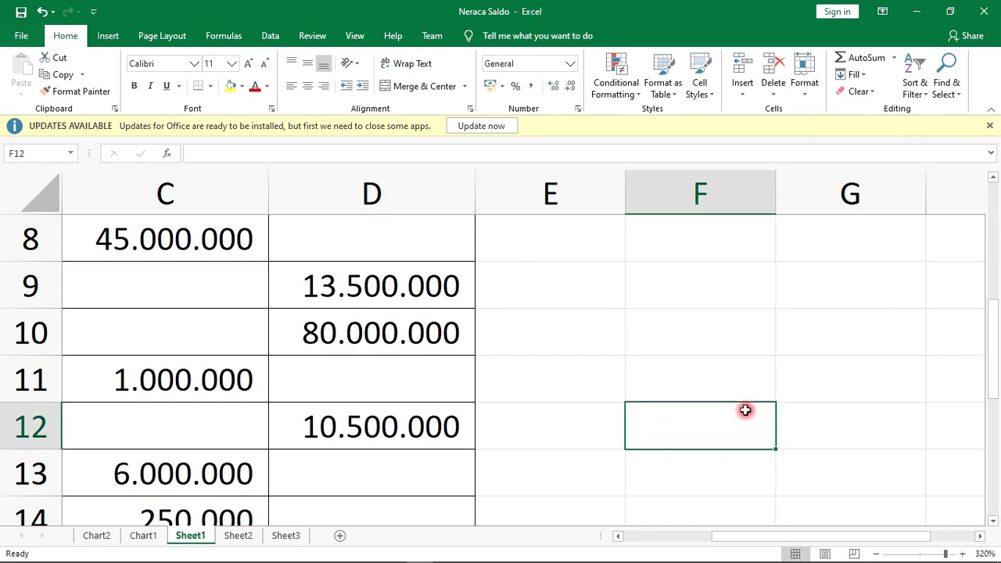